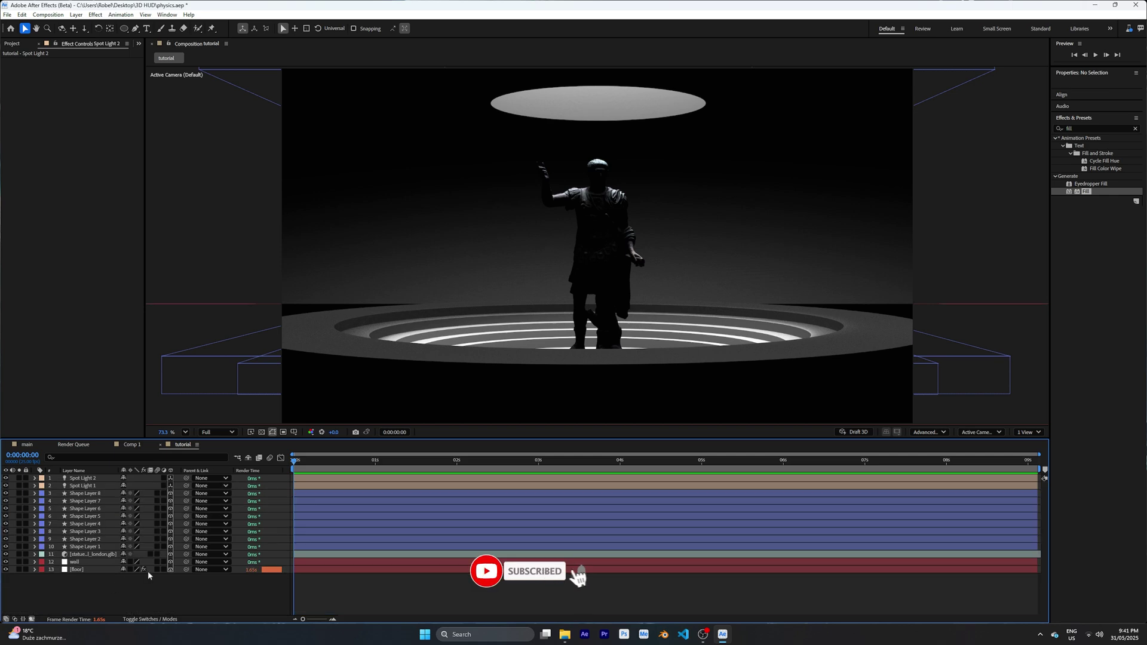
click(313, 520)
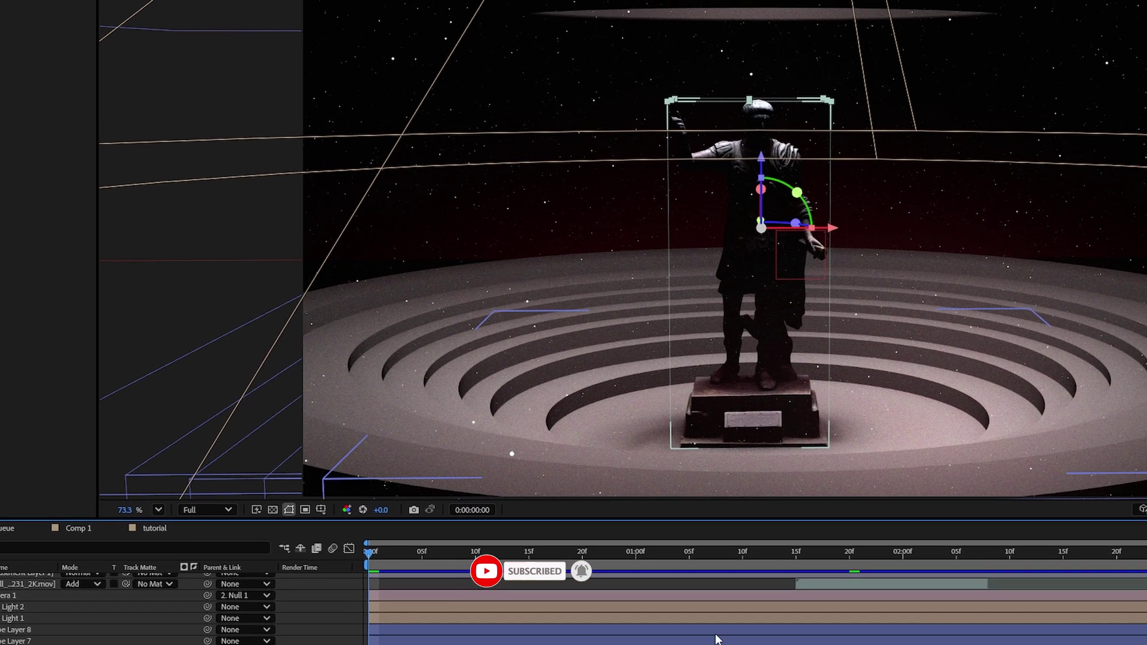
drag(368, 553, 800, 601)
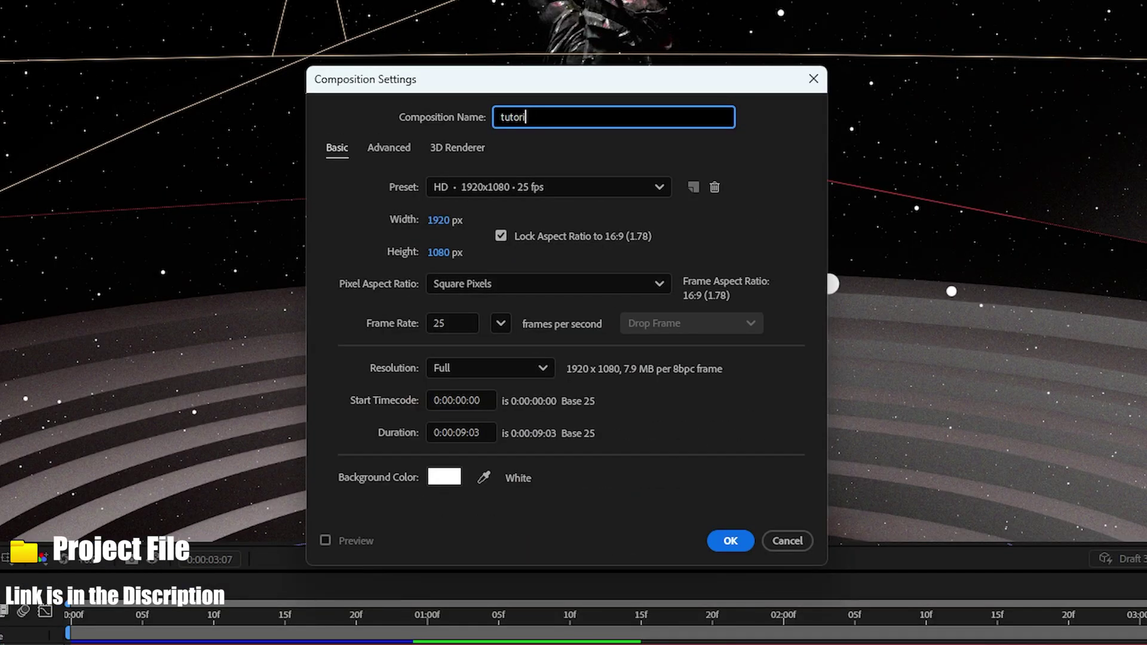
Create a 1920x1080, 25 fps composition named tutorial that uses the Advanced 3D renderer
click(484, 476)
click(467, 133)
click(475, 147)
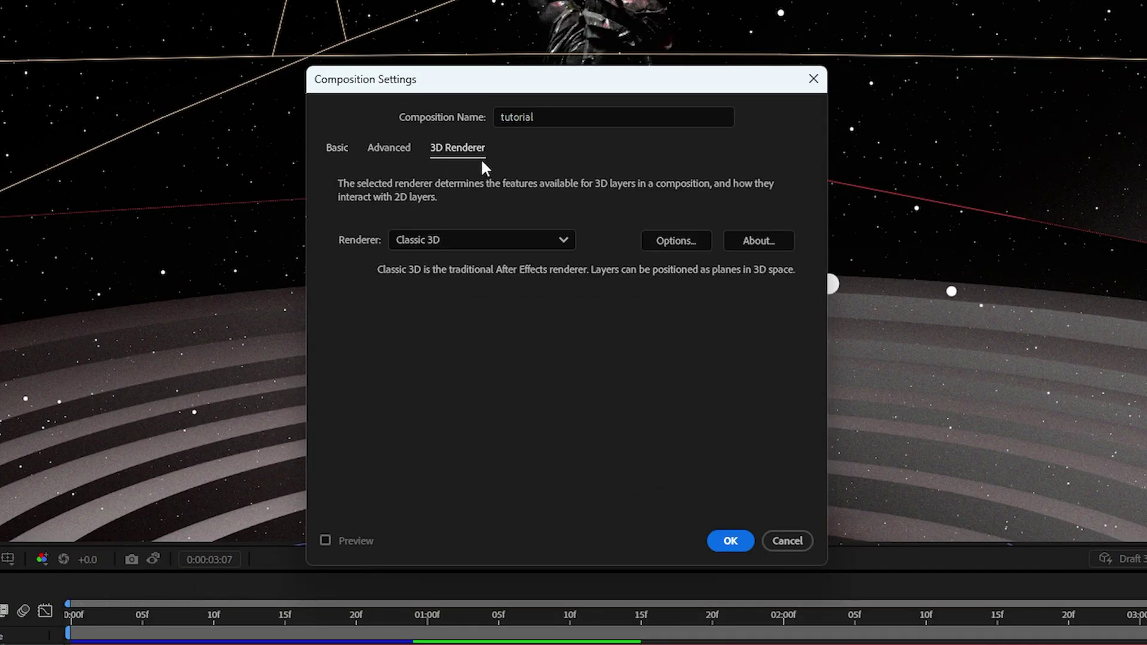
click(467, 231)
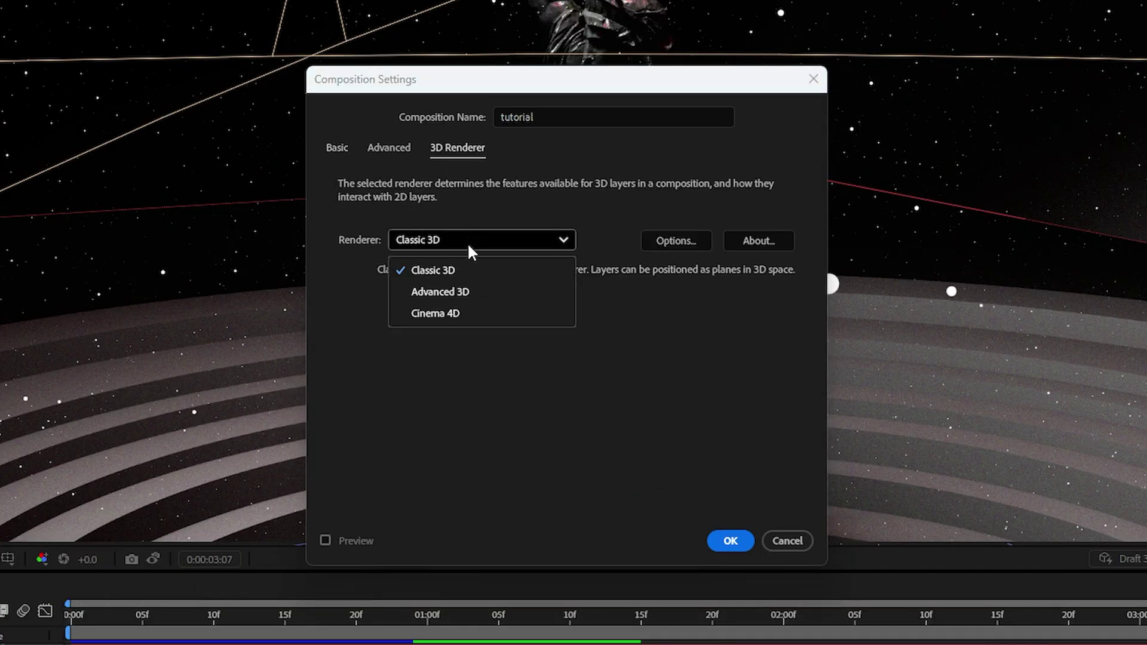
click(468, 294)
click(730, 541)
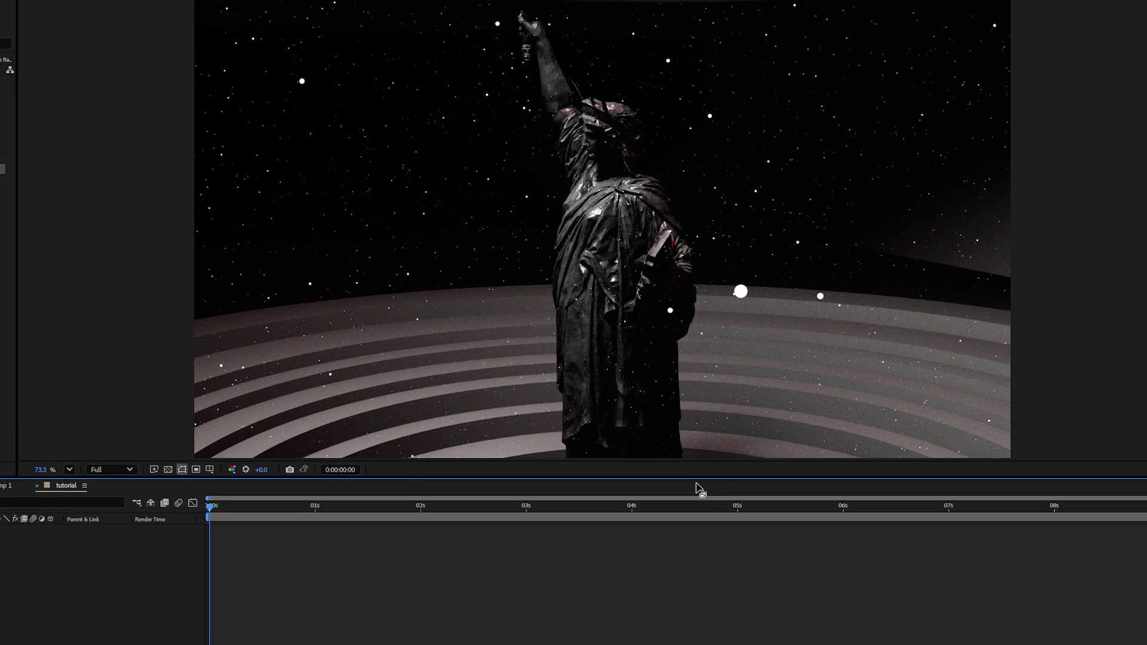
Add a white 1920x1080 solid named floor to the composition
right_click(144, 511)
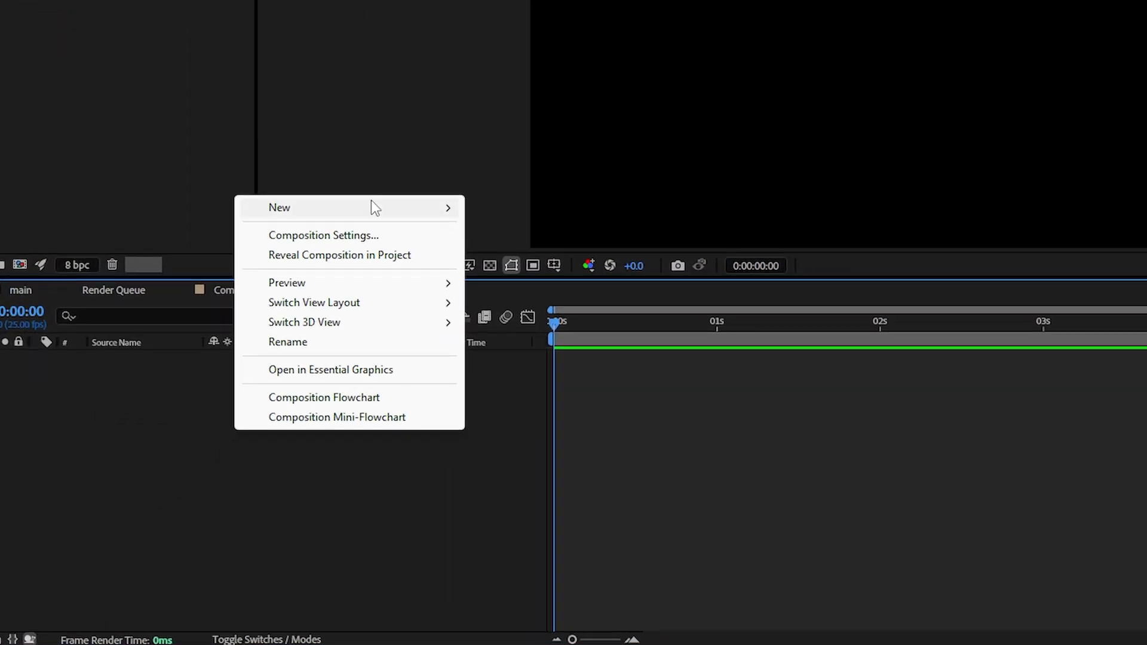
mouse_move(218, 386)
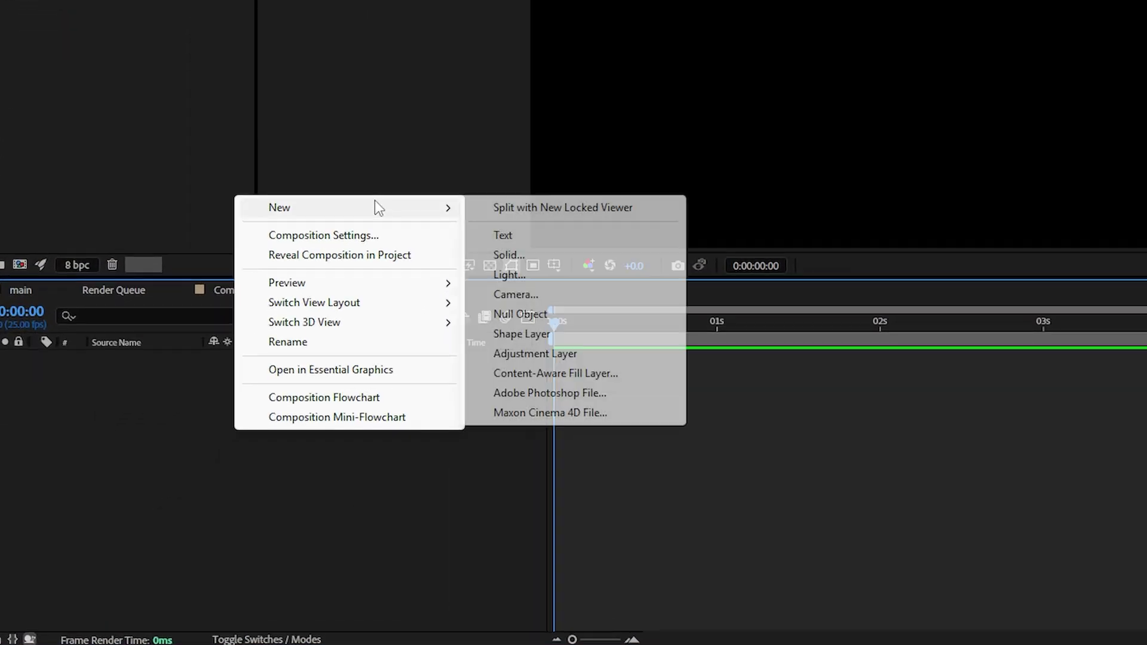
click(517, 256)
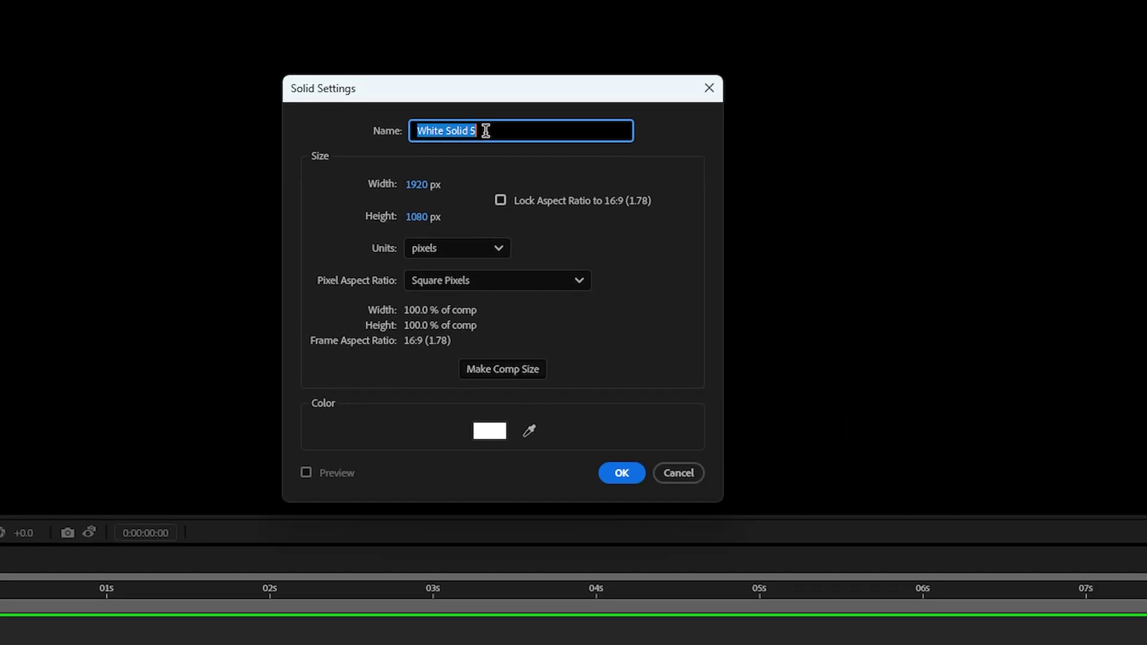
text(floor)
key(Return)
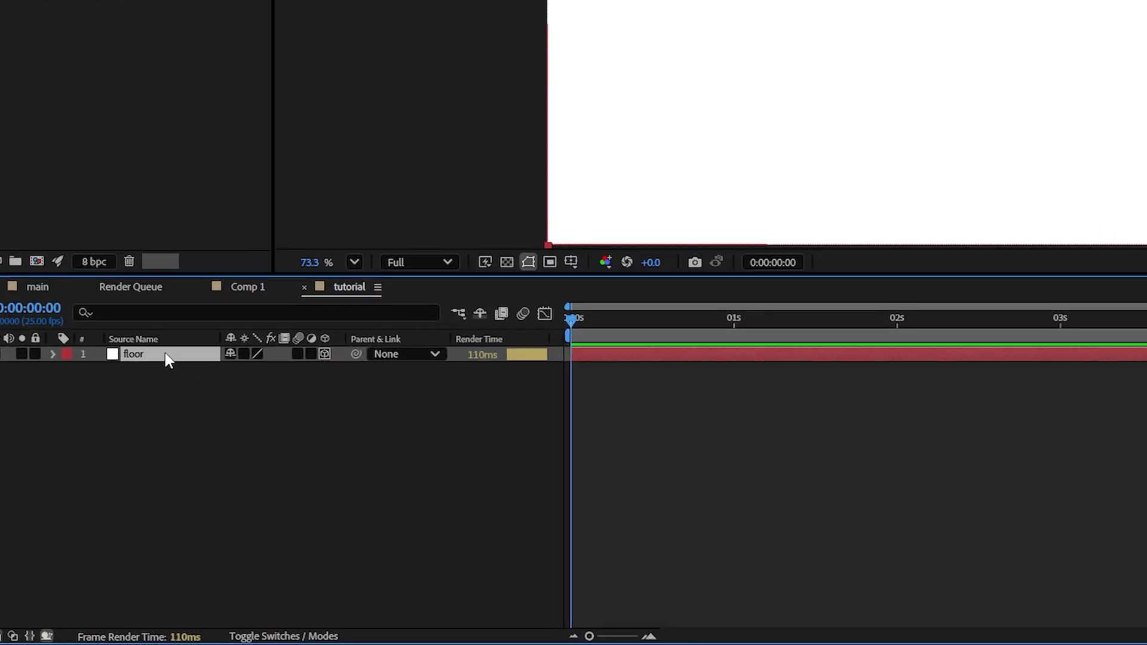
Set the floor's X Rotation to 90° and its scale to 400%
key(r)
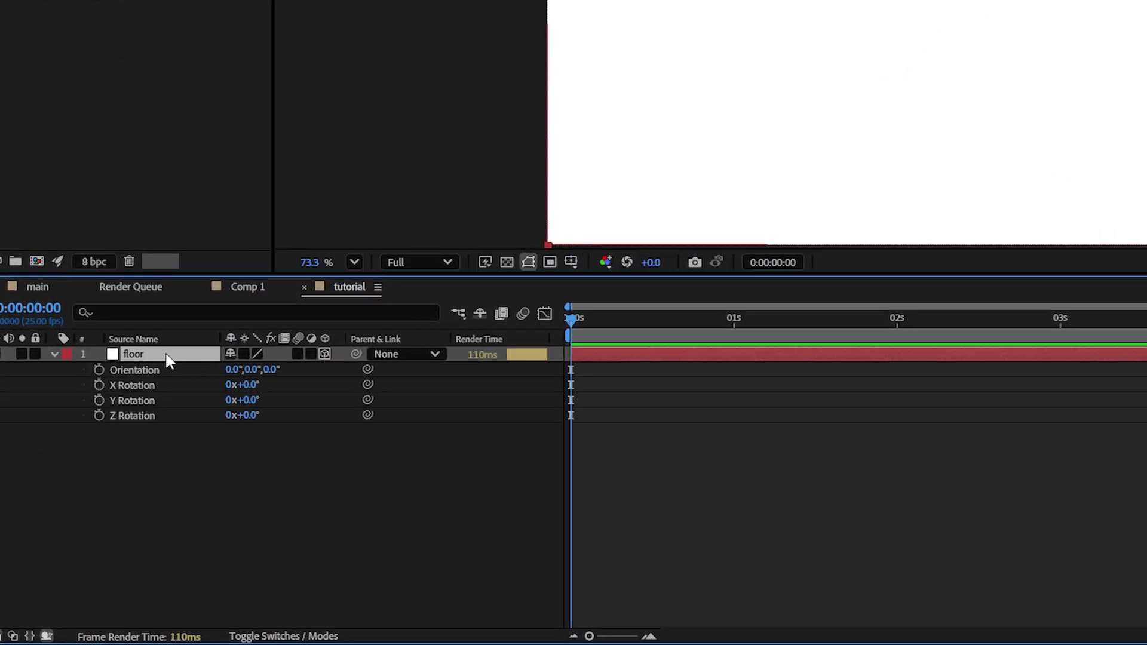
click(251, 385)
key(Return)
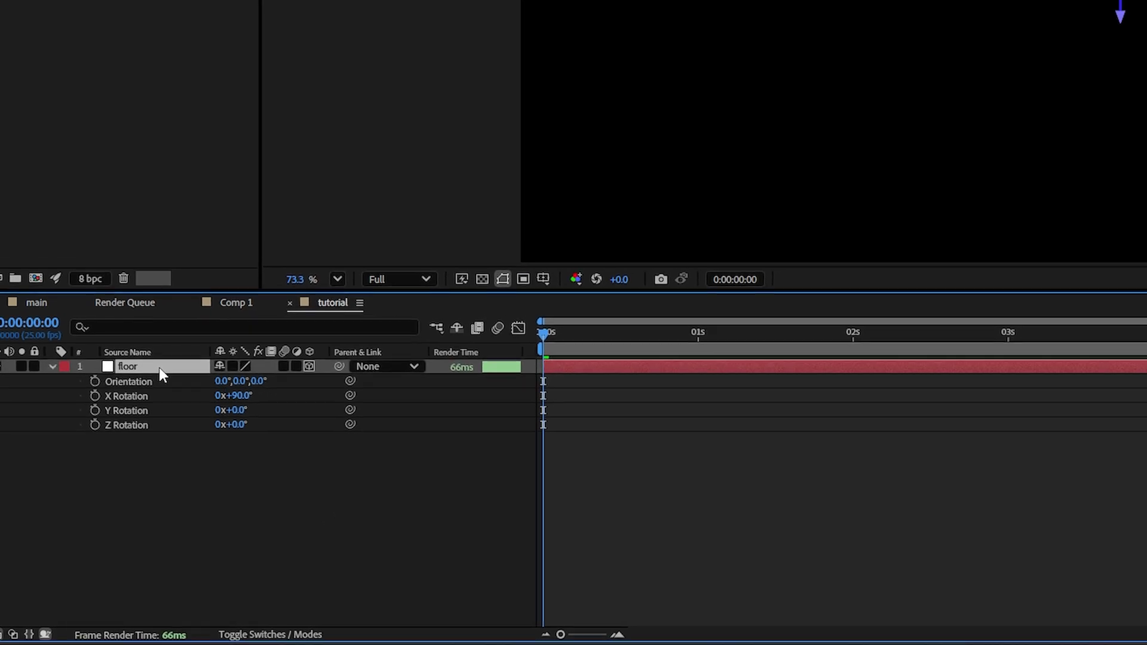
key(s)
click(231, 405)
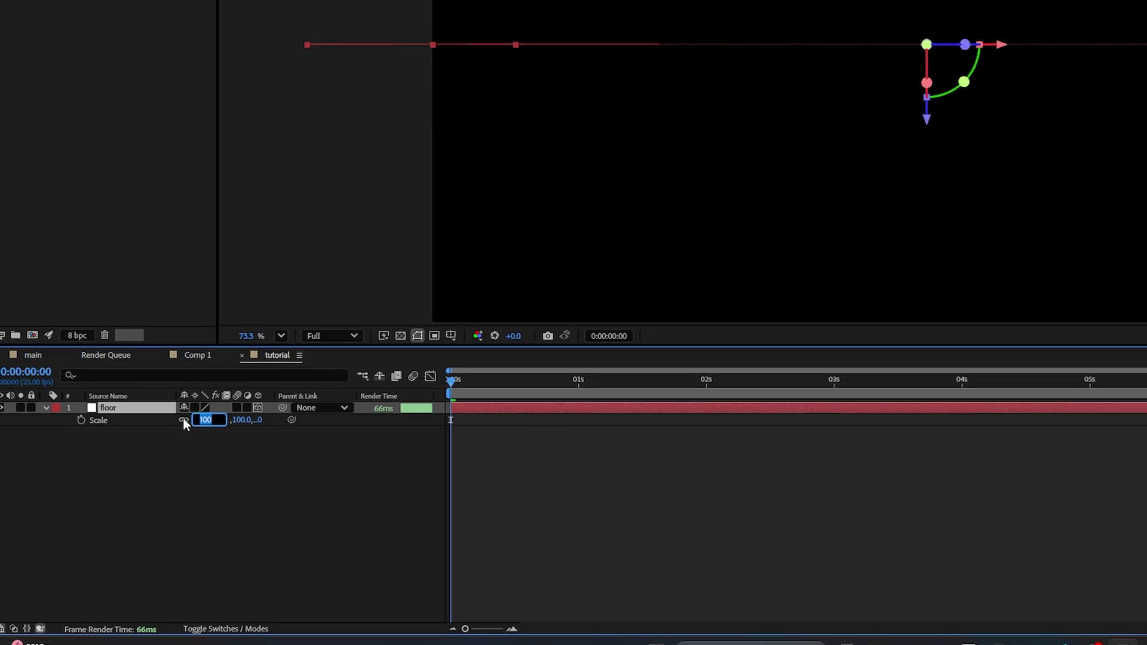
text(400)
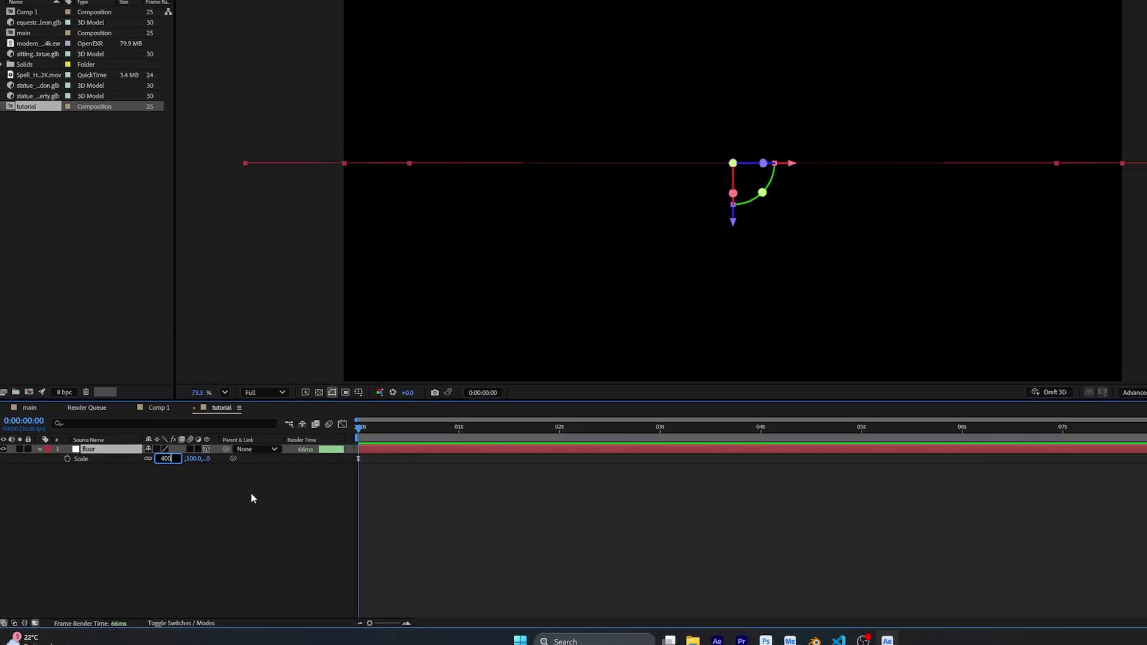
key(Return)
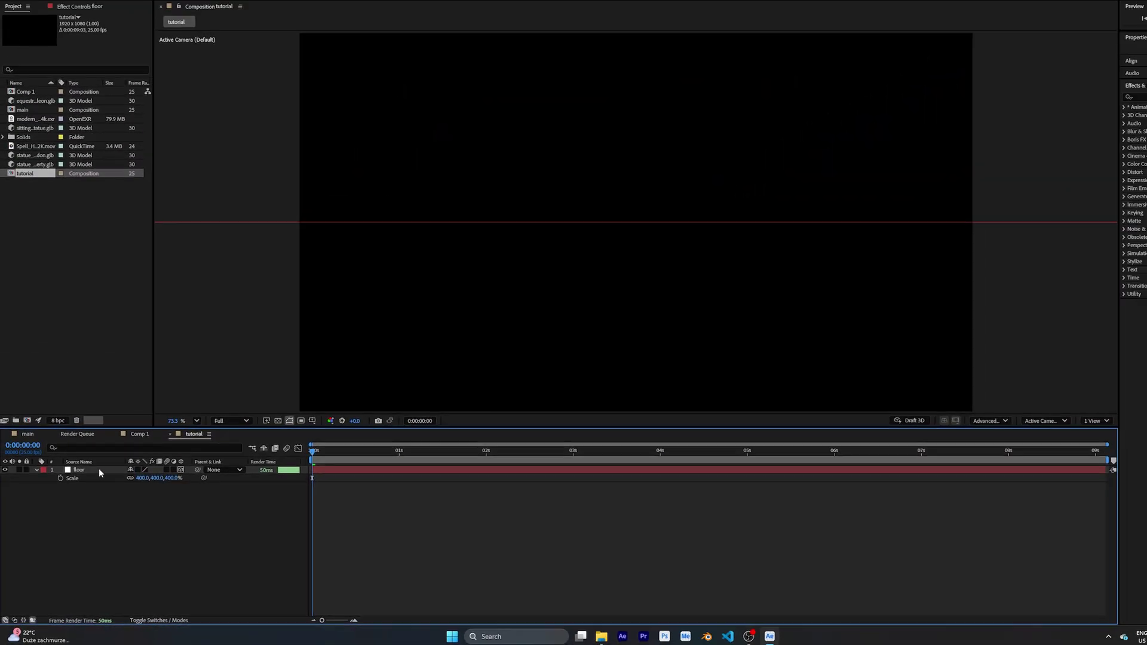
Lower the floor to about Y 642, then use a two-view layout to push it back to about Z 1570
click(99, 470)
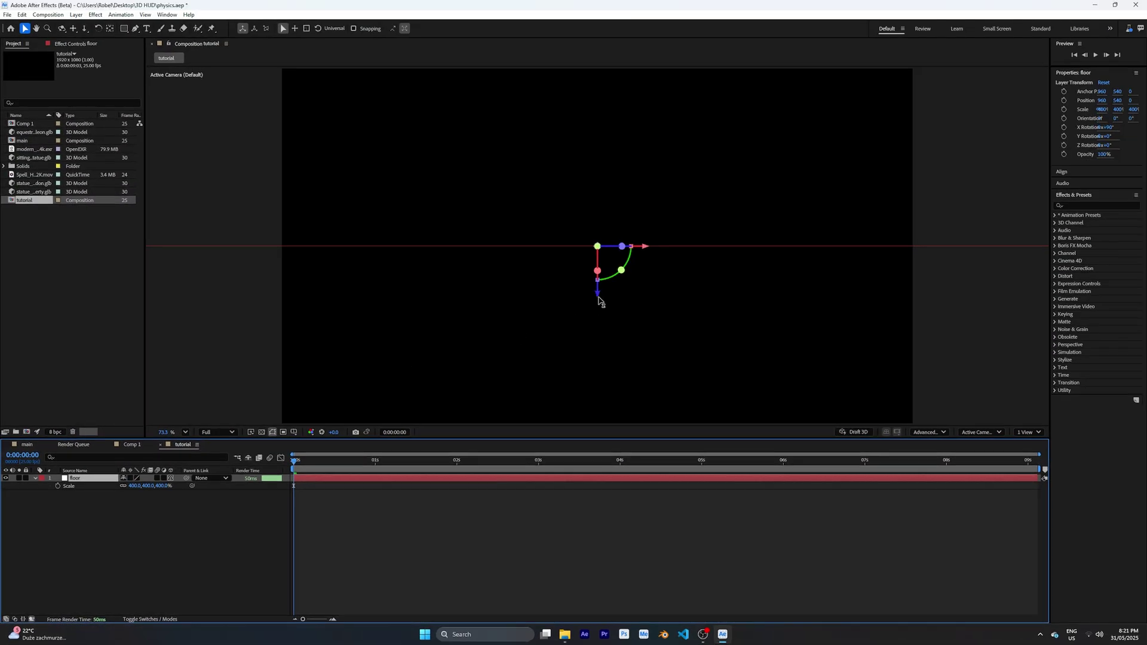
drag(599, 298, 605, 329)
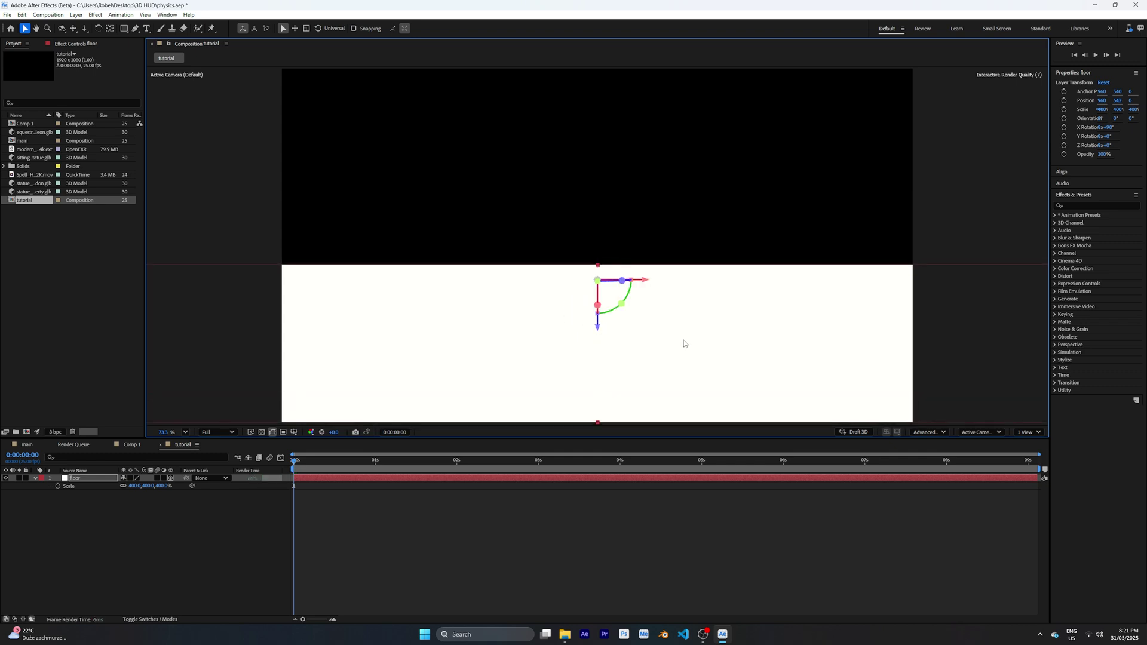
click(1036, 434)
click(1034, 458)
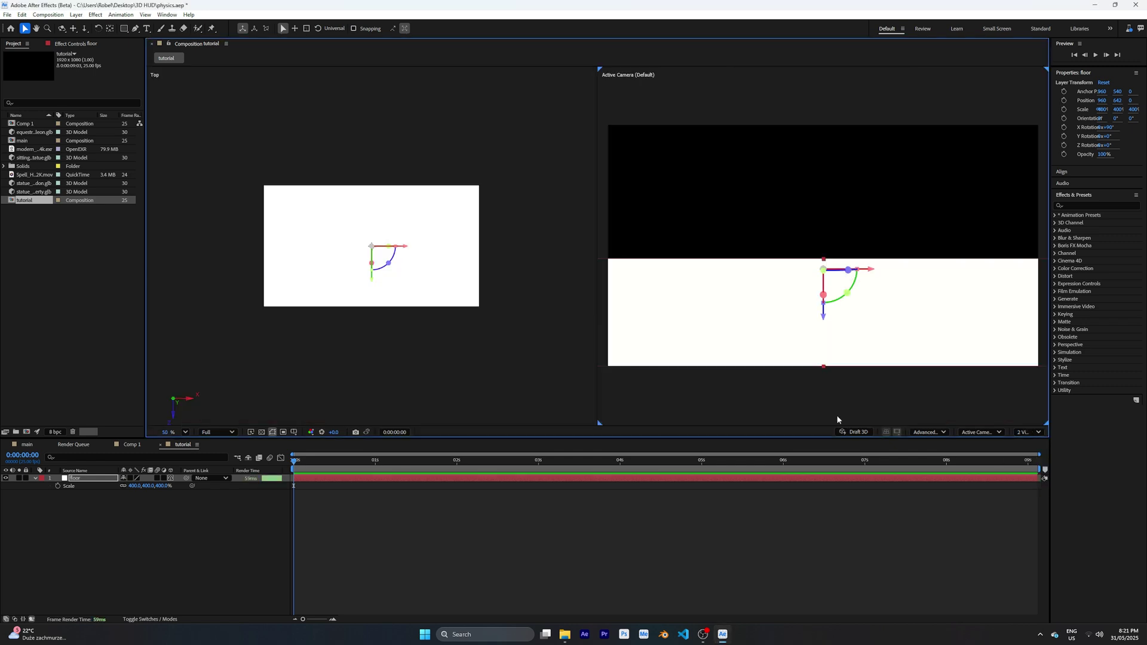
scroll(357, 306, down, 3)
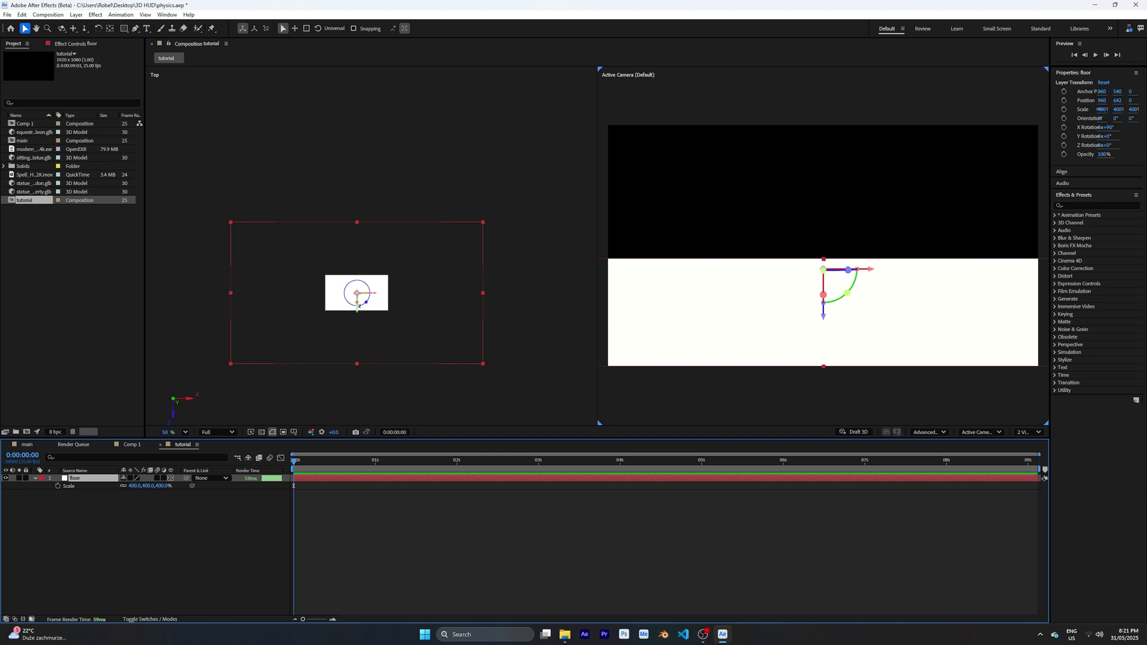
drag(358, 314, 366, 267)
click(105, 523)
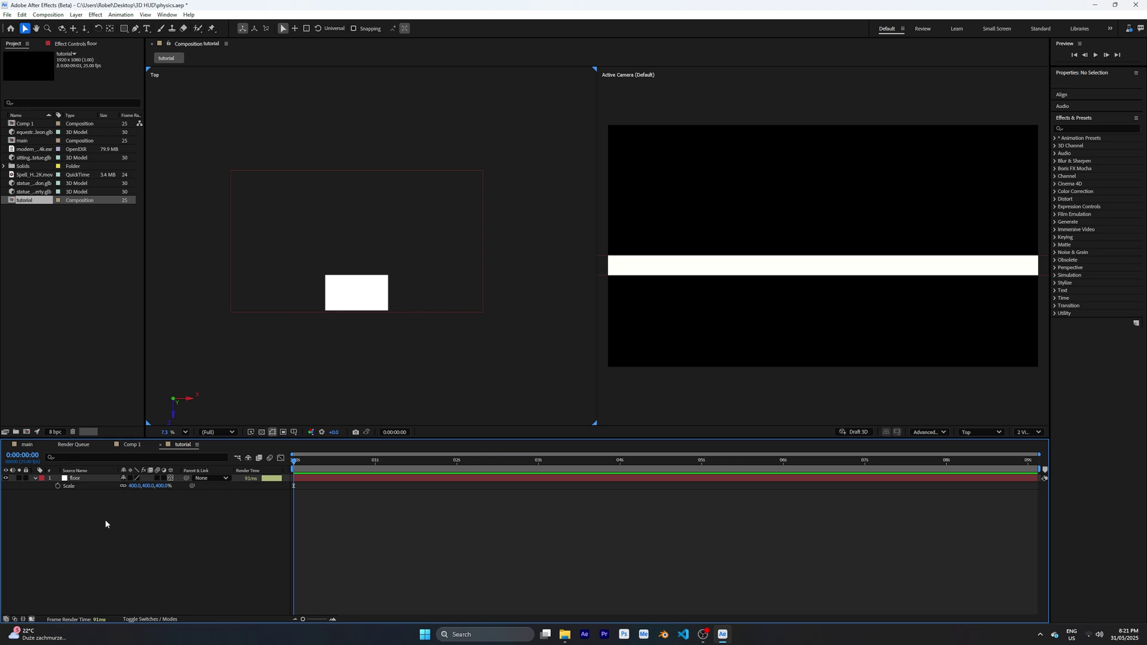
Duplicate the floor layer and rename the copy wall
click(87, 479)
key(ctrl+d)
right_click(88, 480)
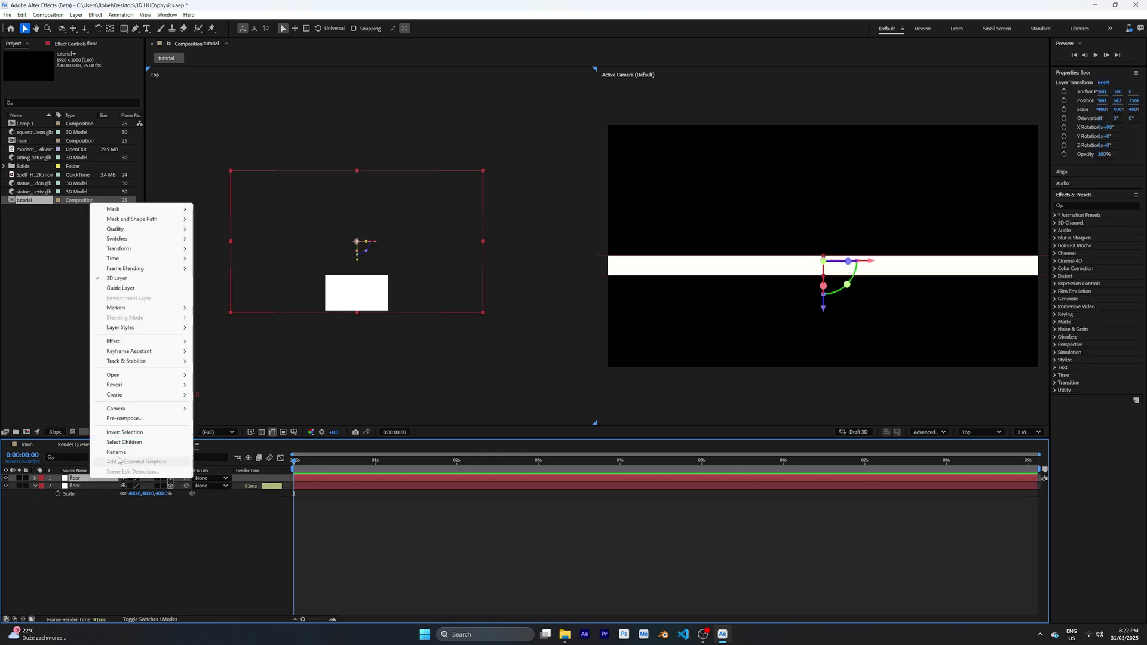
click(121, 452)
text(wal)
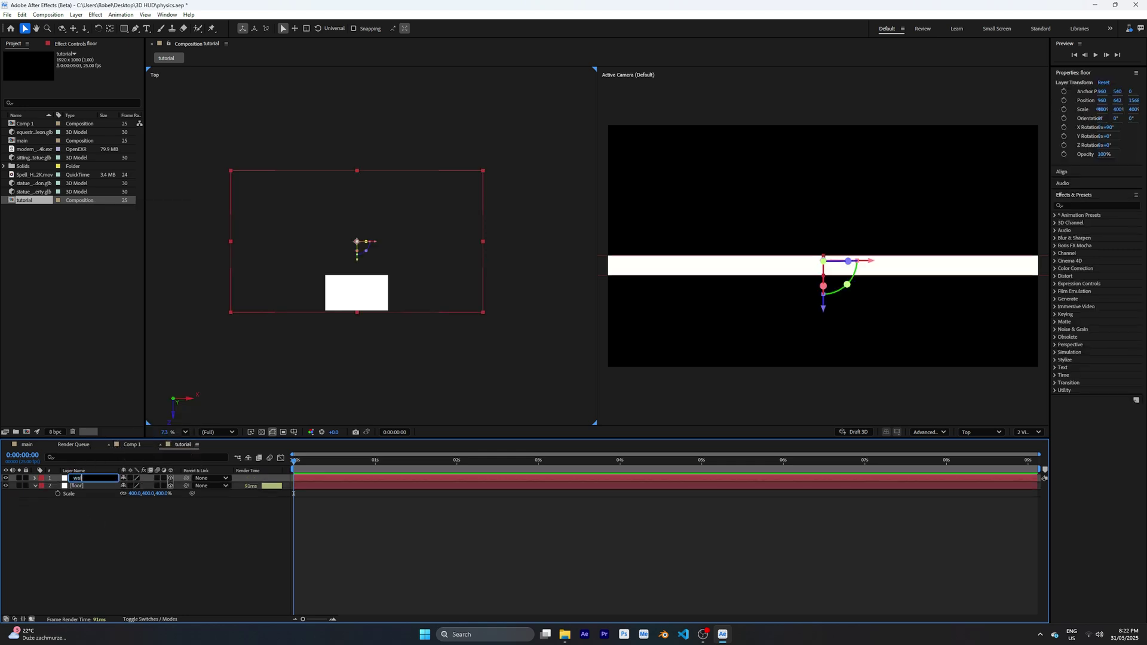
text(l)
click(113, 525)
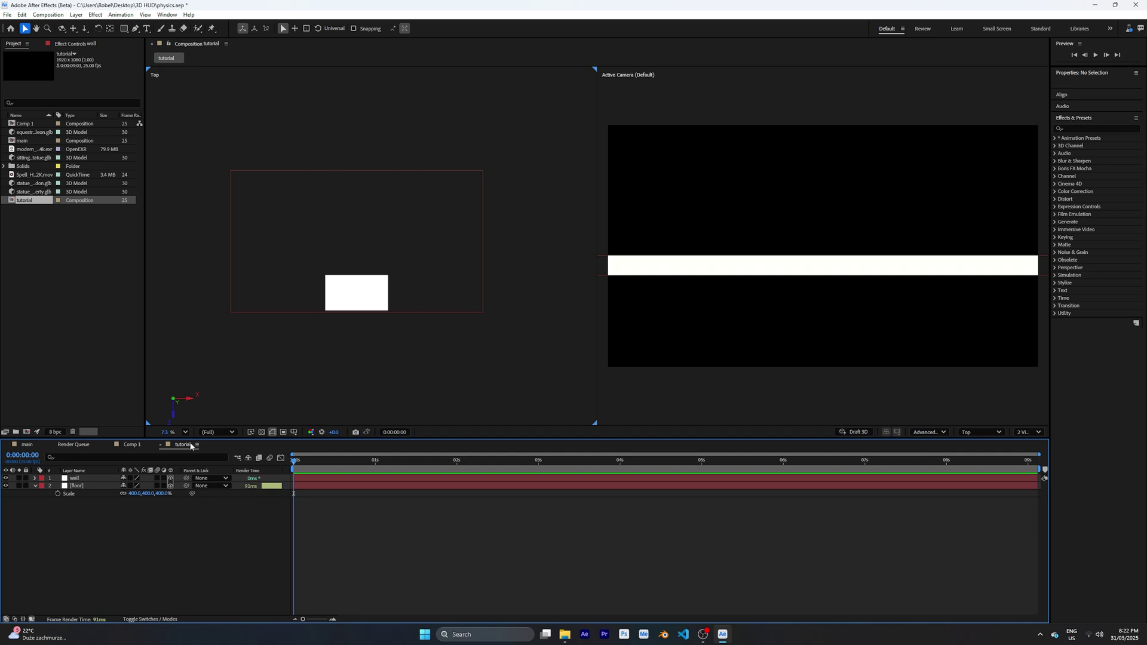
Set the wall's X Rotation to 0° so that it stands upright
click(89, 478)
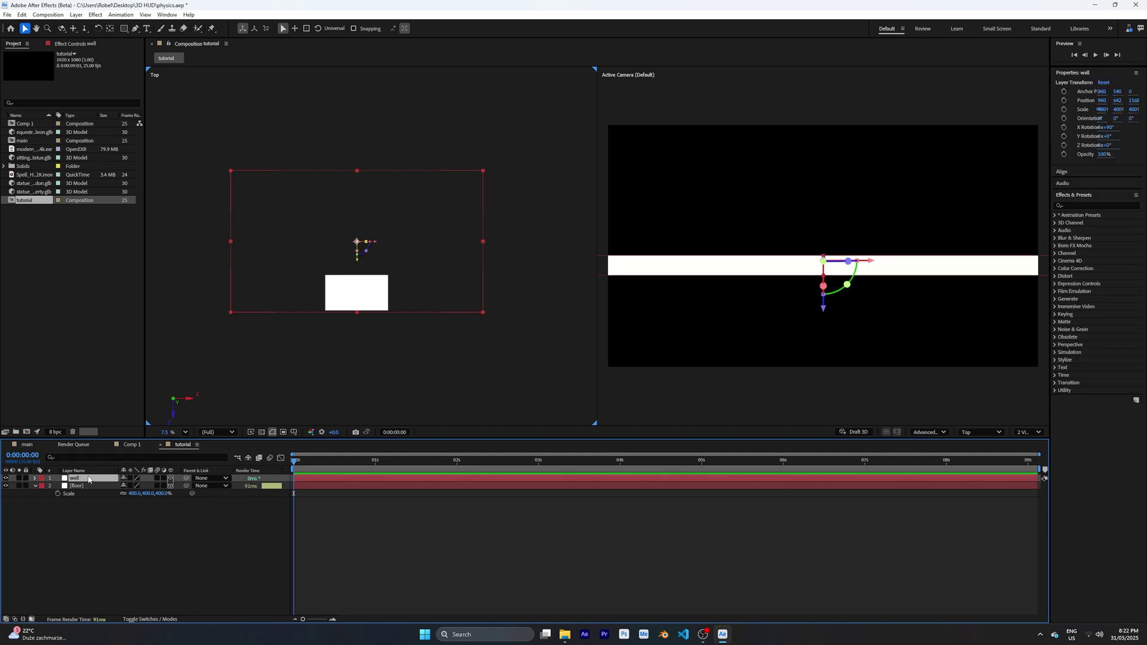
key(r)
click(139, 493)
text(0x+0.0°)
key(Return)
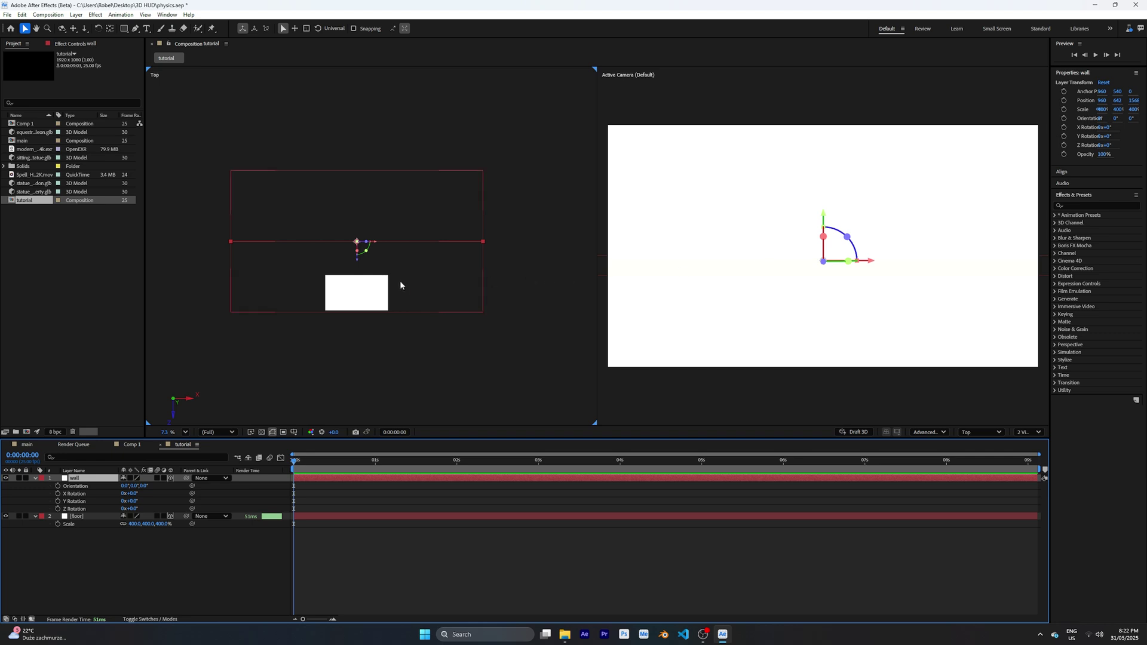
Move the wall back in depth to the far edge of the floor and return to a single view
drag(355, 263, 344, 190)
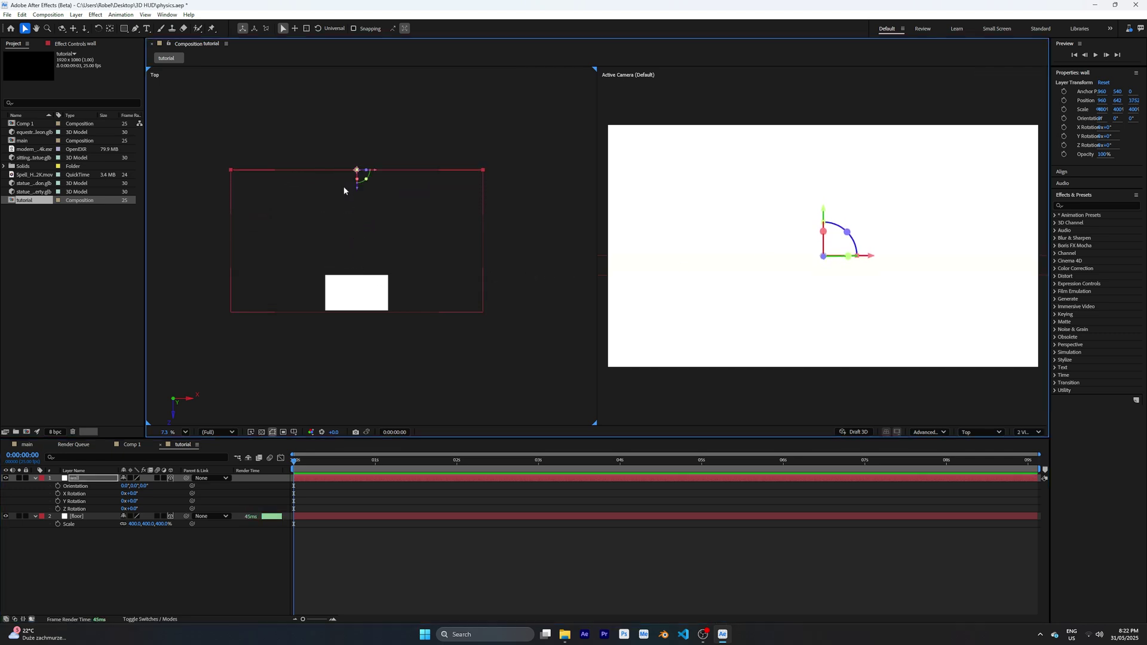
click(220, 579)
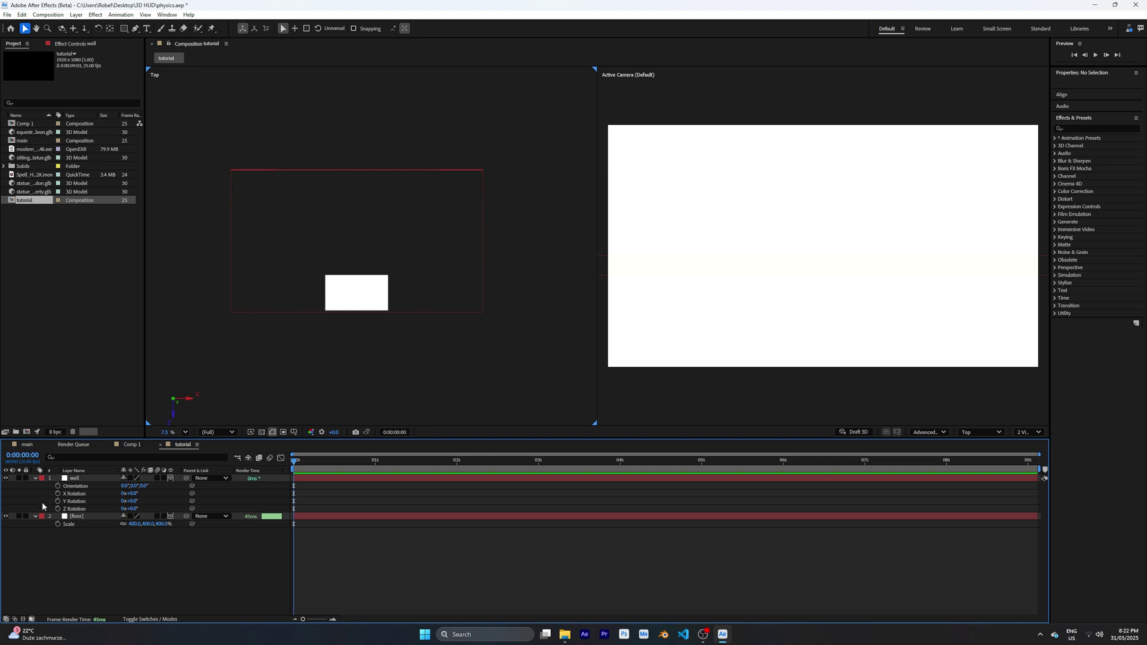
click(35, 479)
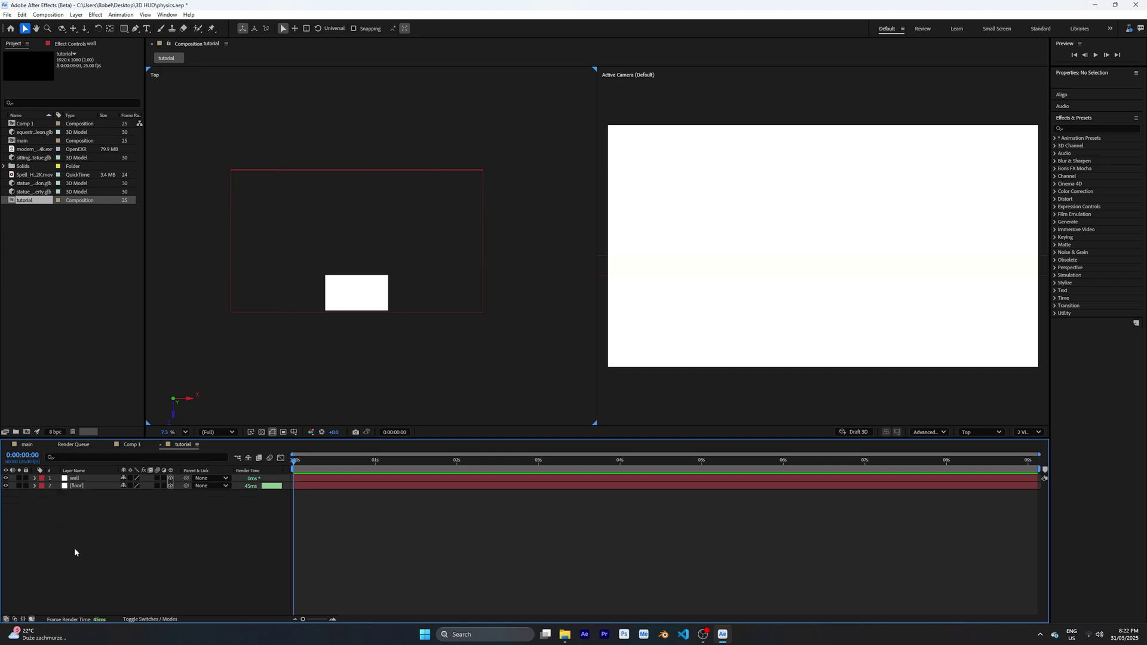
click(1023, 432)
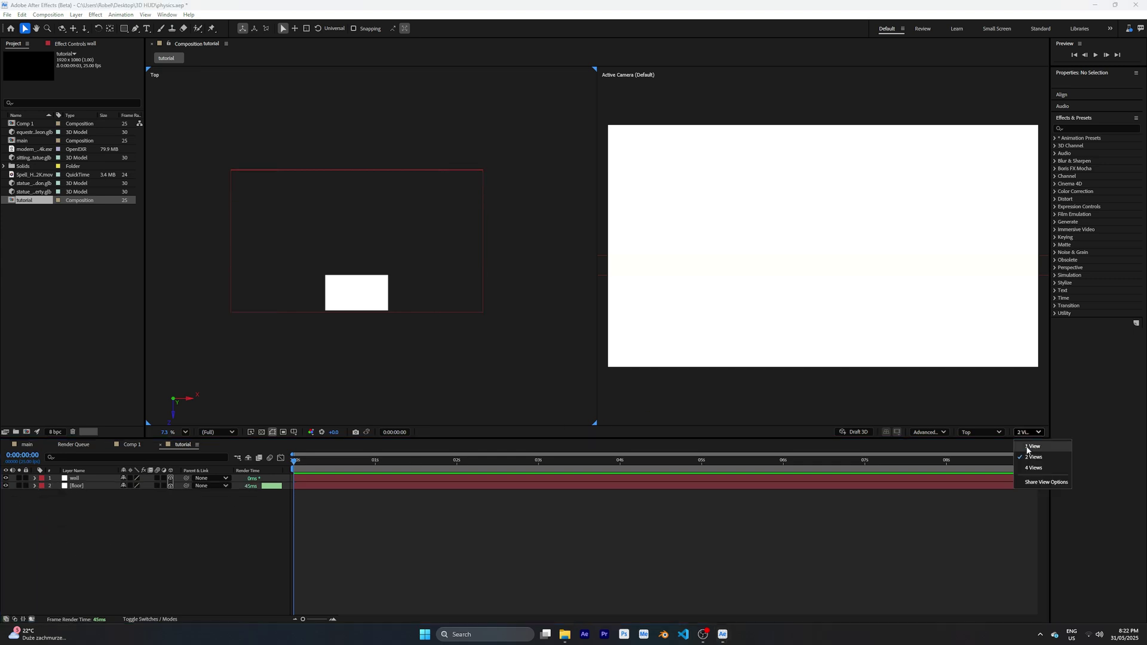
click(1032, 446)
Add the London statue GLB model above the wall layer and slide it along X to the middle of the frame
click(33, 185)
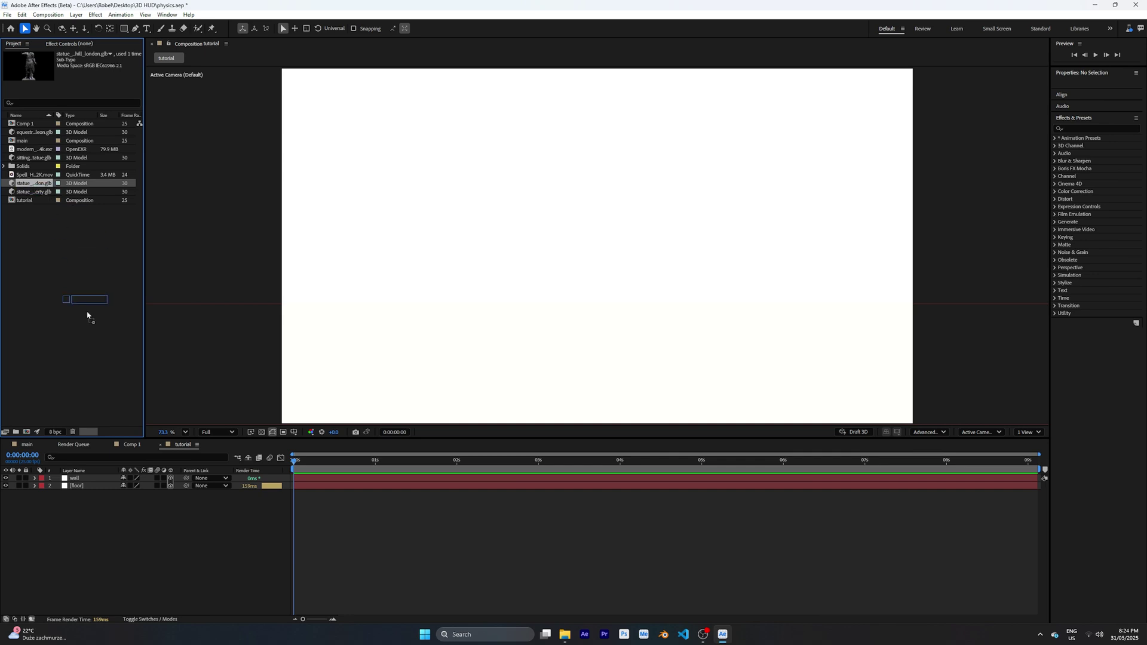
drag(97, 466, 97, 478)
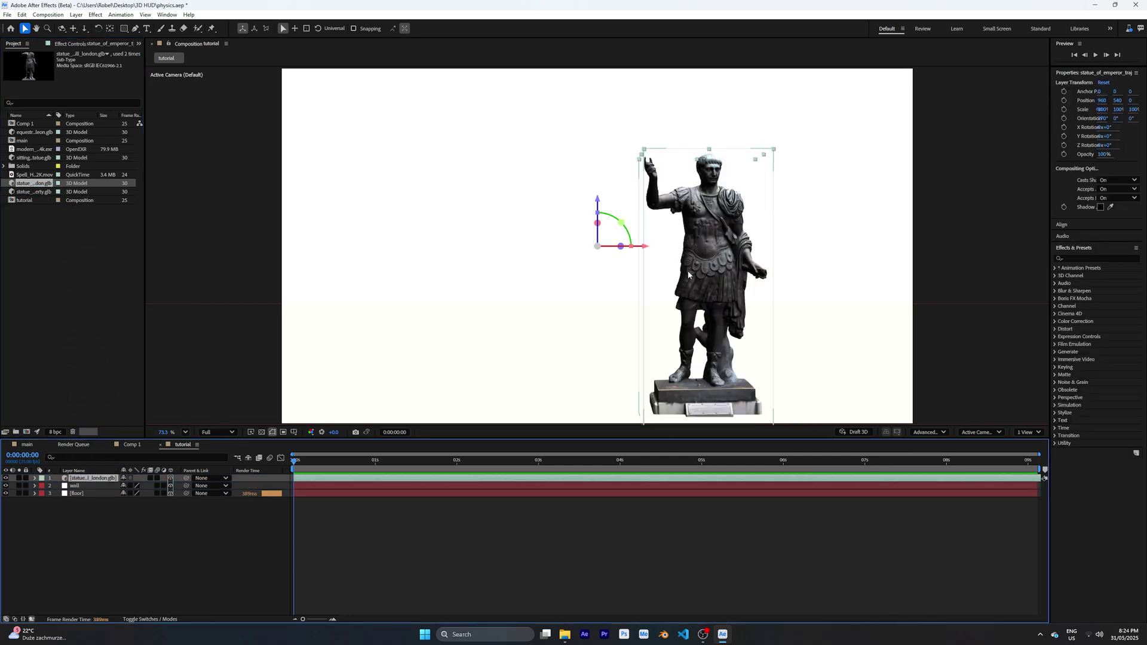
click(702, 280)
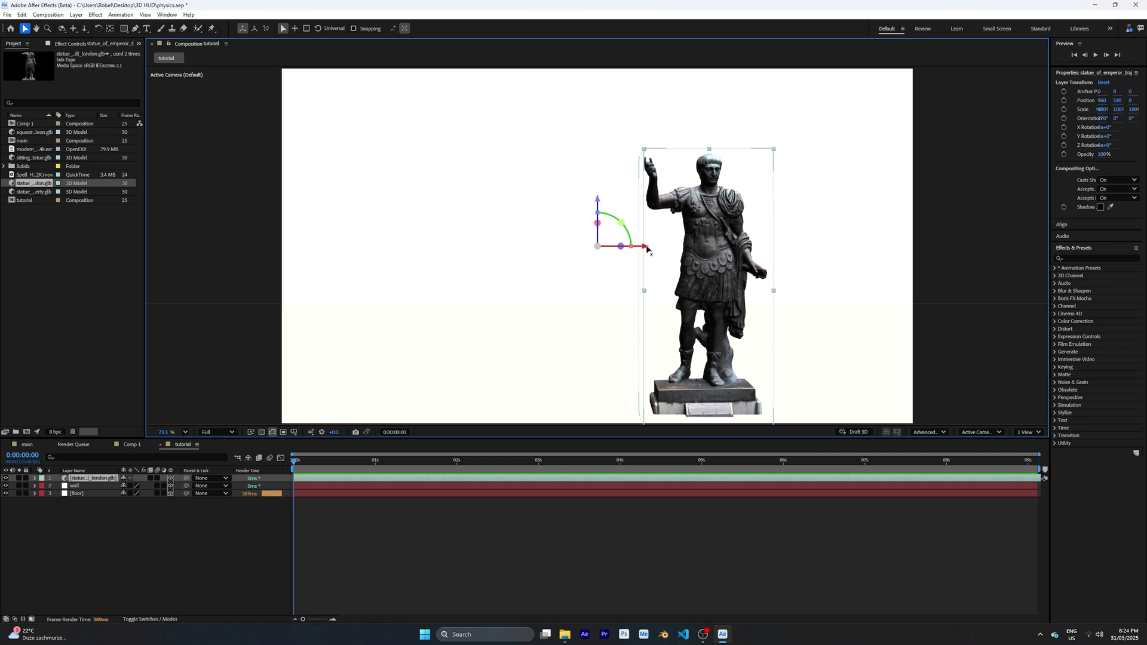
drag(647, 246, 546, 245)
Move the statue's anchor point to the middle of its body and open the anchor point's Z value for editing
click(110, 28)
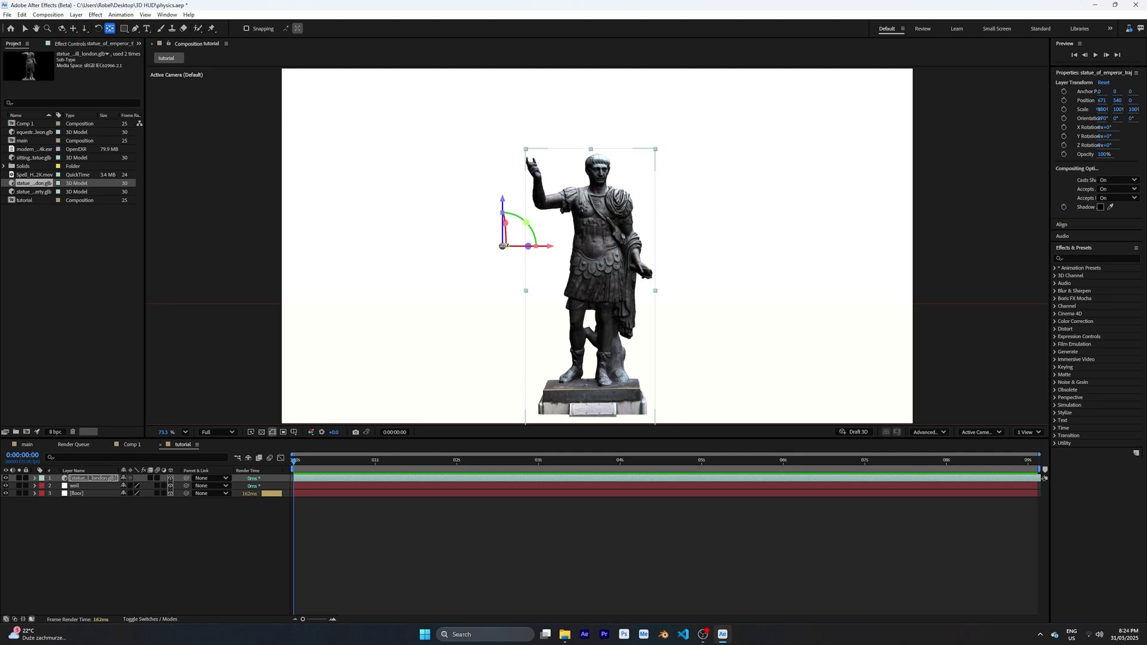
drag(504, 246, 596, 246)
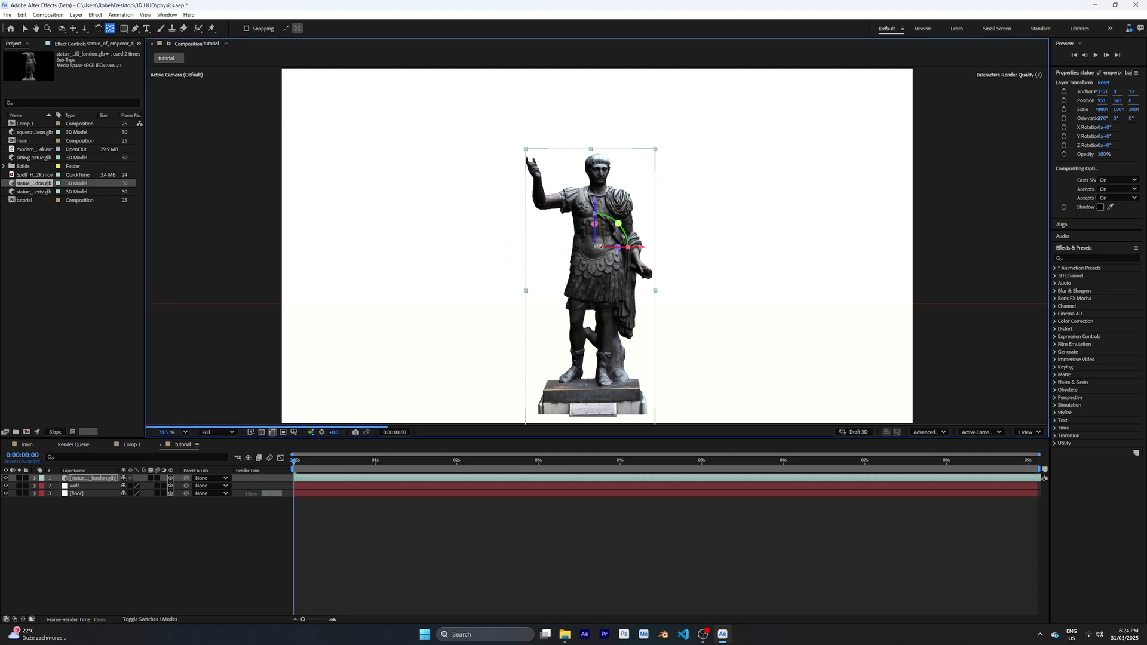
click(119, 513)
click(64, 479)
click(34, 478)
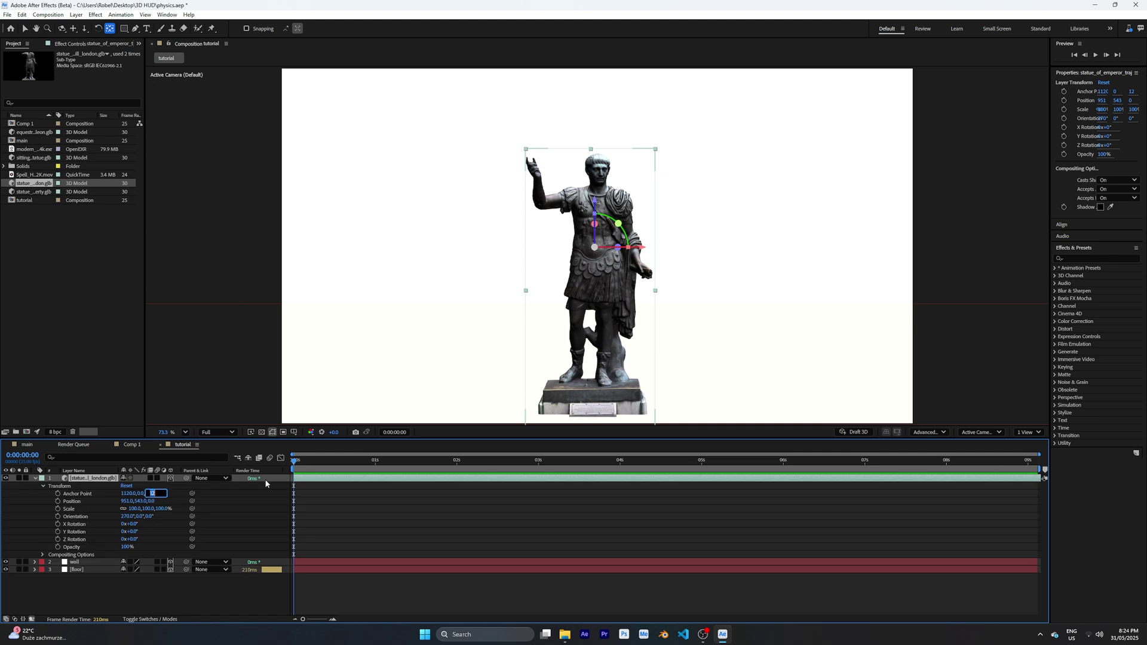
click(206, 504)
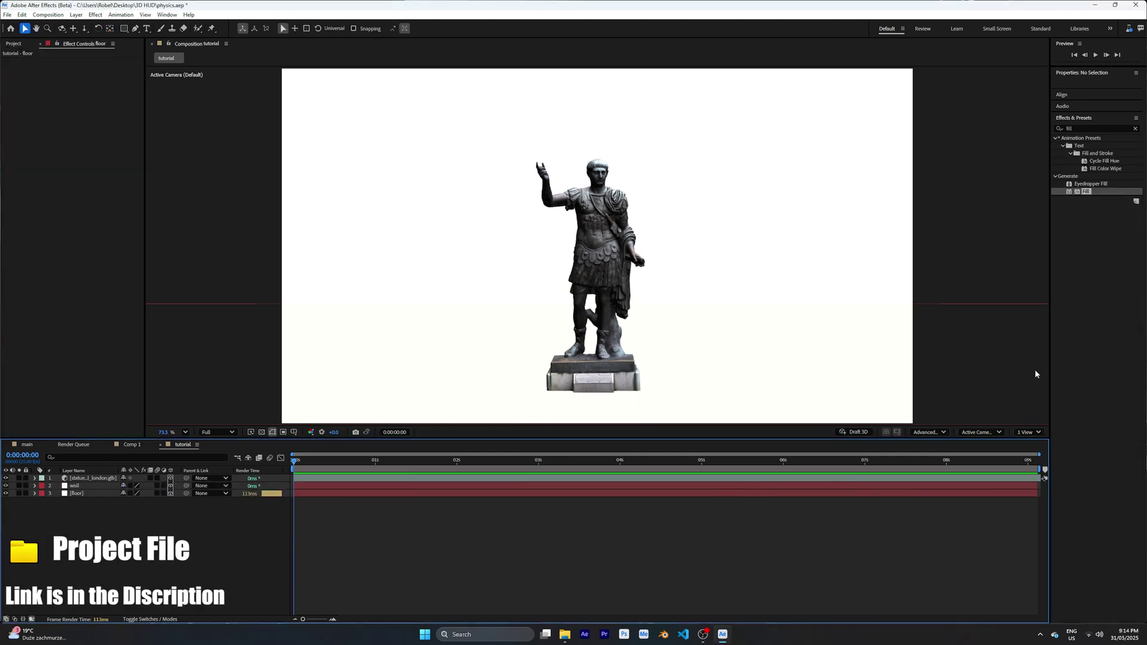
Apply the Fill effect to the floor layer and set its colour to black, 020202
click(78, 494)
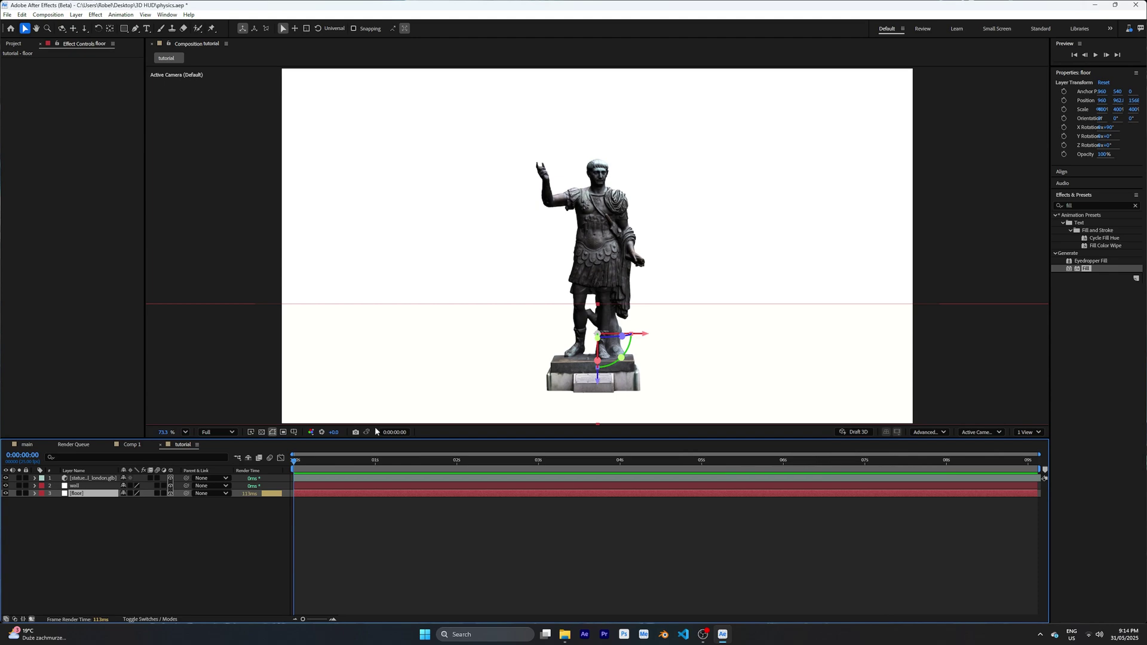
click(1084, 204)
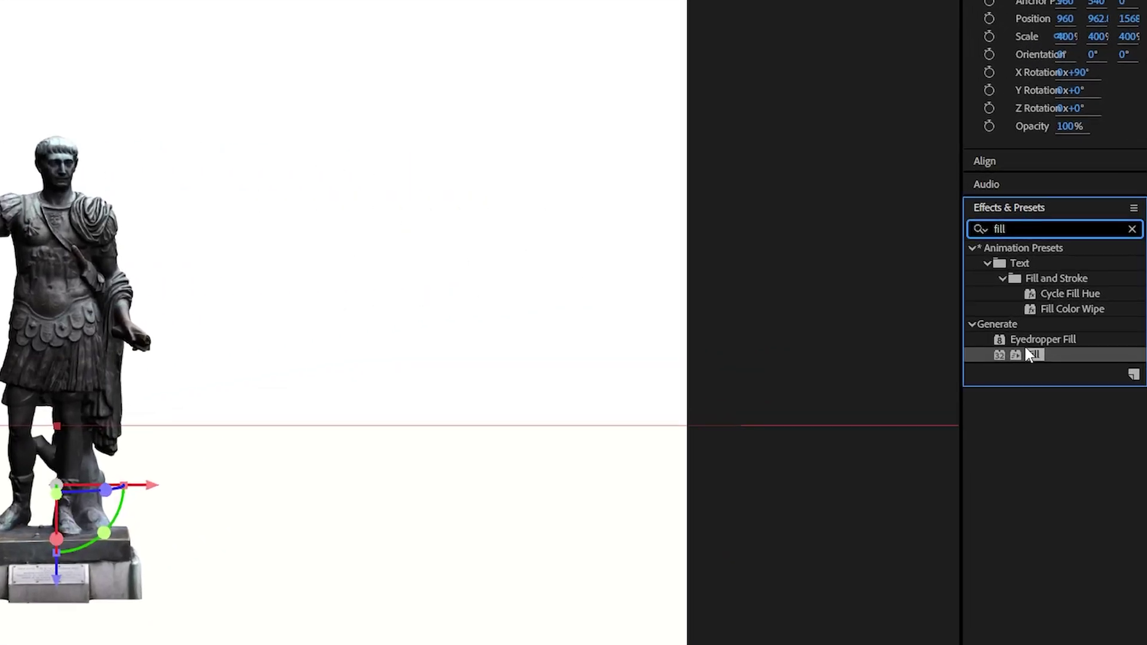
drag(1029, 355, 212, 385)
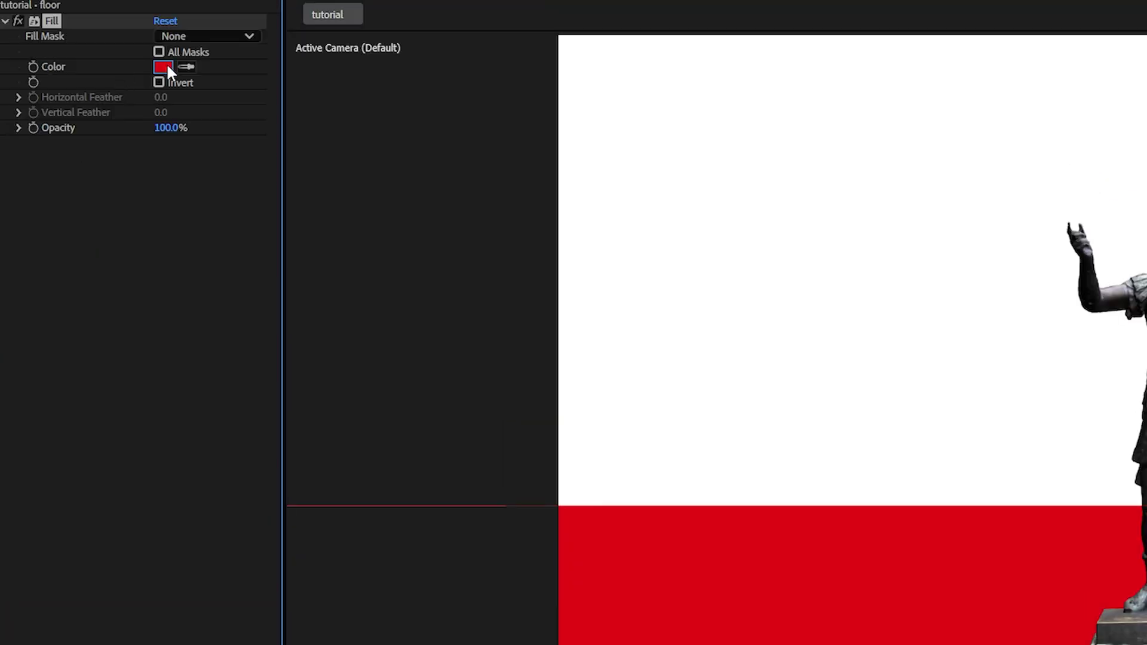
click(166, 65)
drag(452, 353, 365, 481)
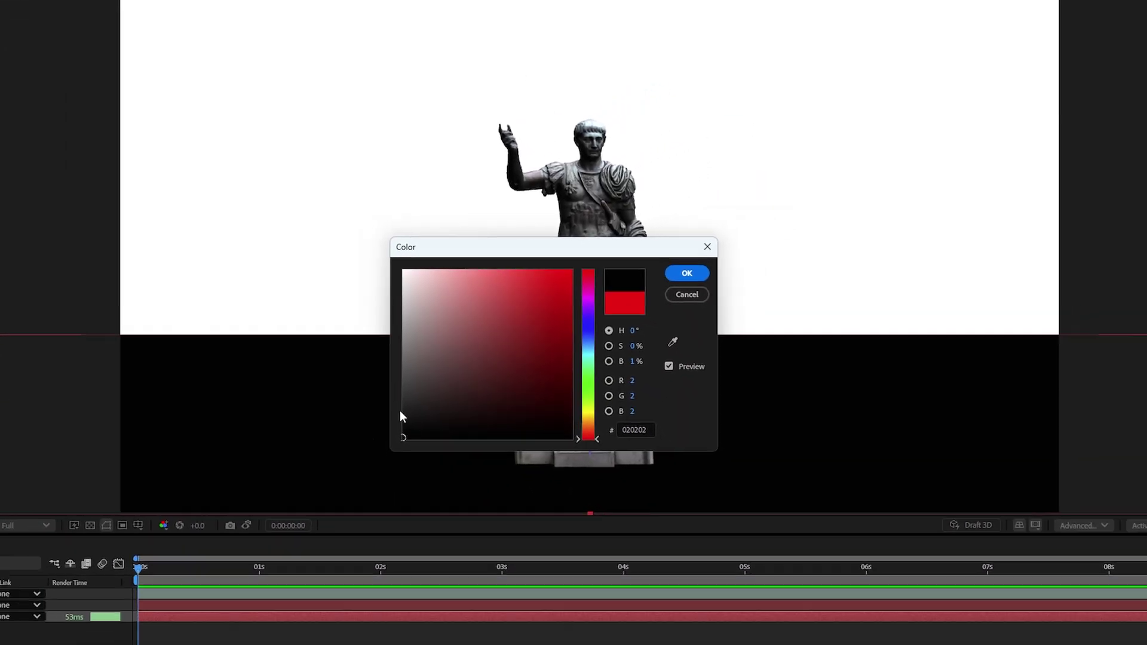
click(686, 274)
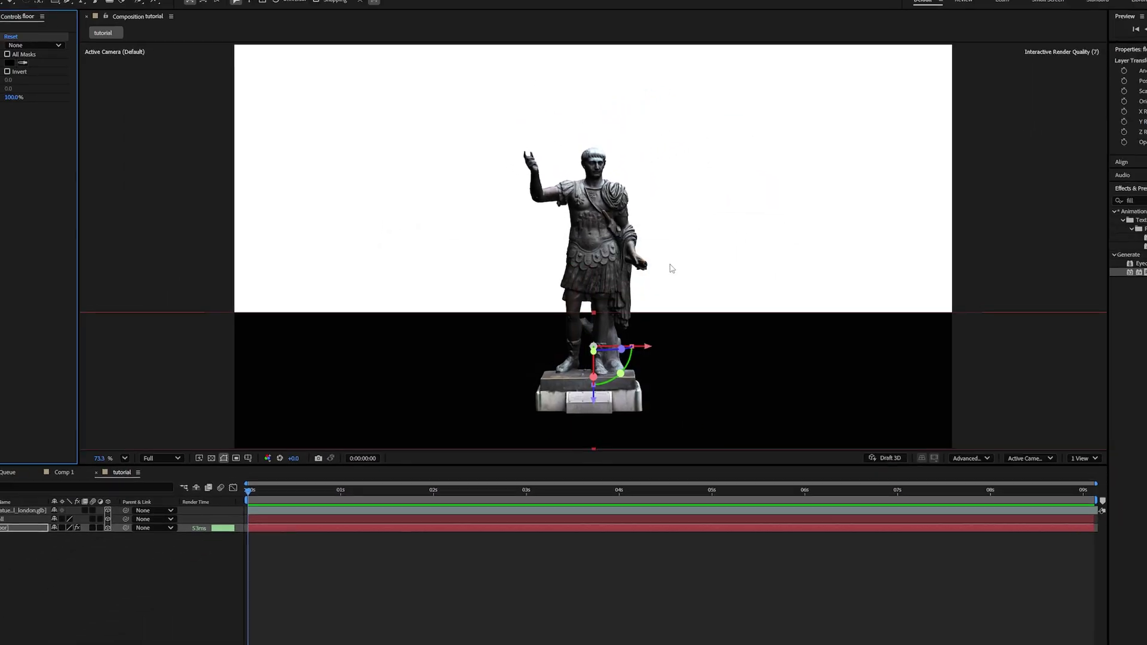
Create a shape layer and draw an unfilled circle about 1011 px wide around the statue with a white 146 px stroke
right_click(99, 521)
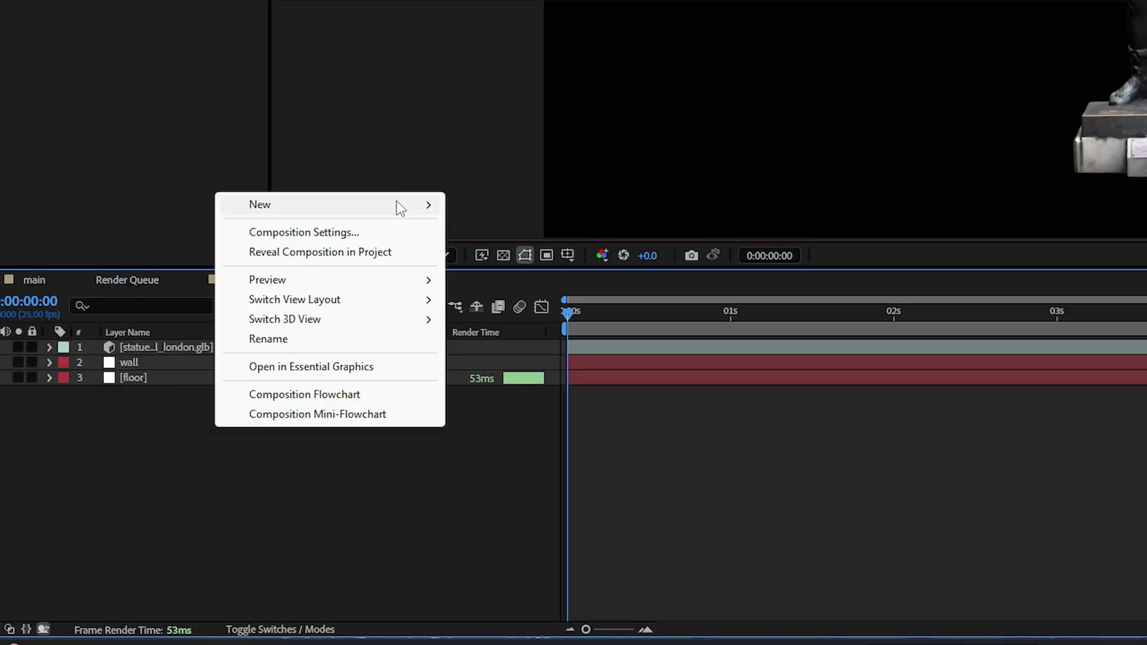
mouse_move(192, 415)
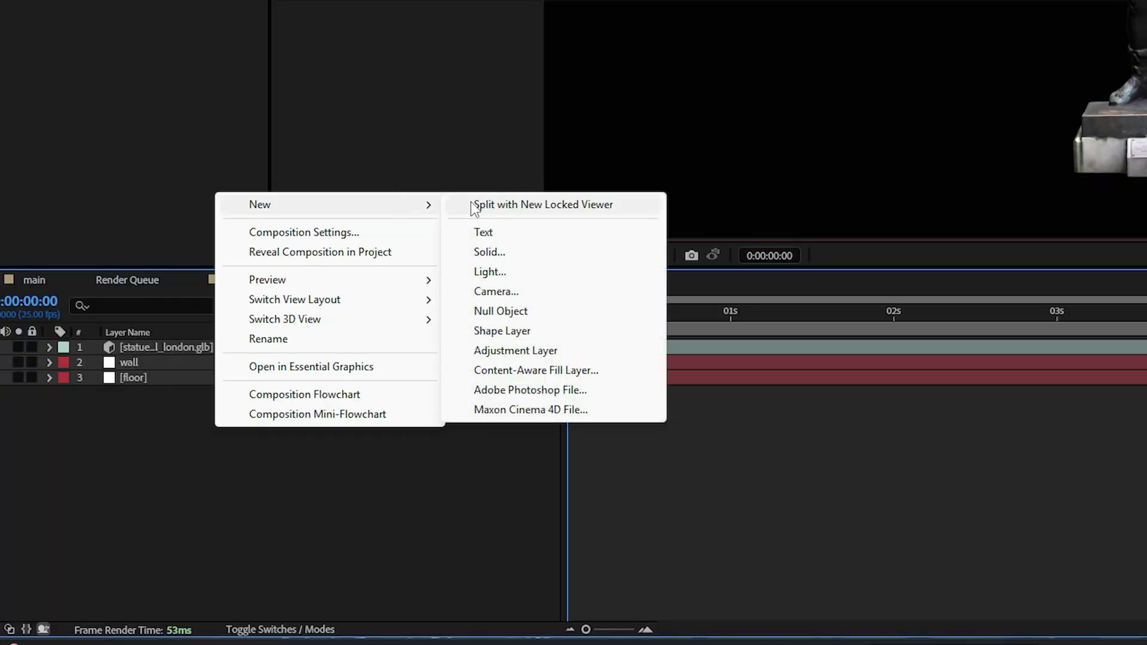
click(546, 333)
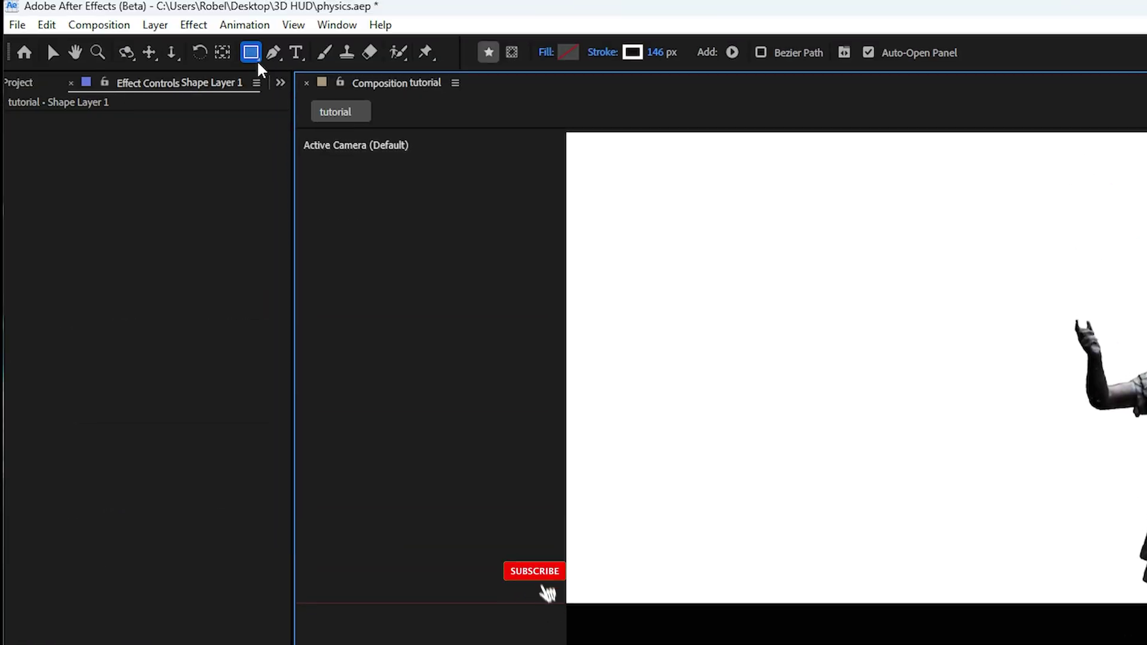
key(q)
key(q)
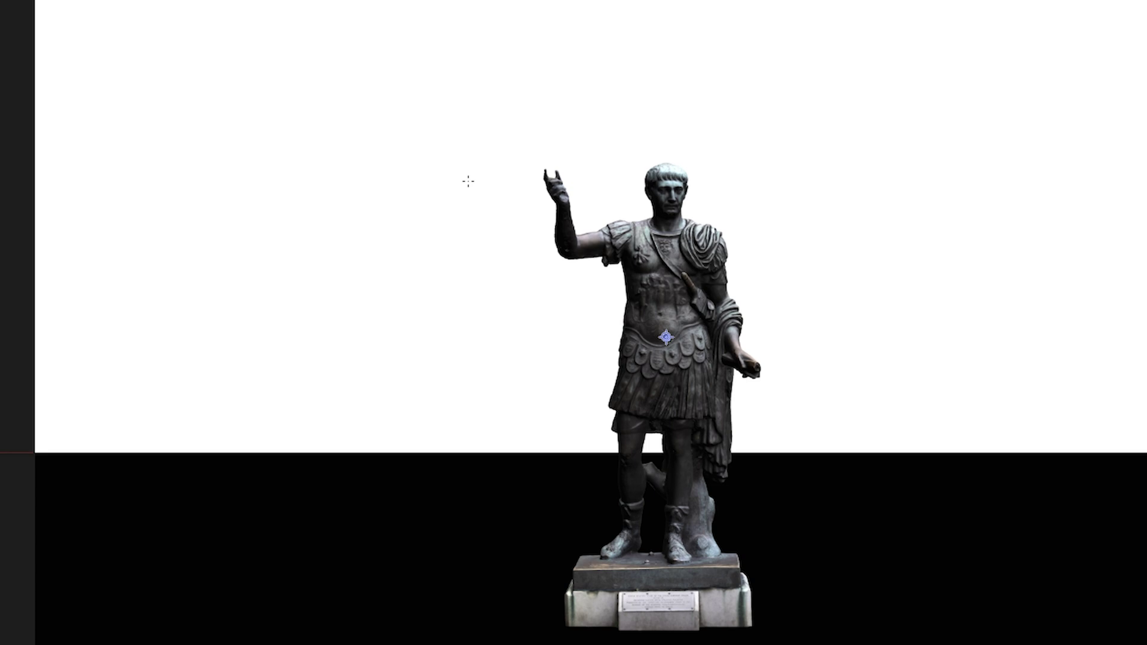
drag(310, 104, 858, 440)
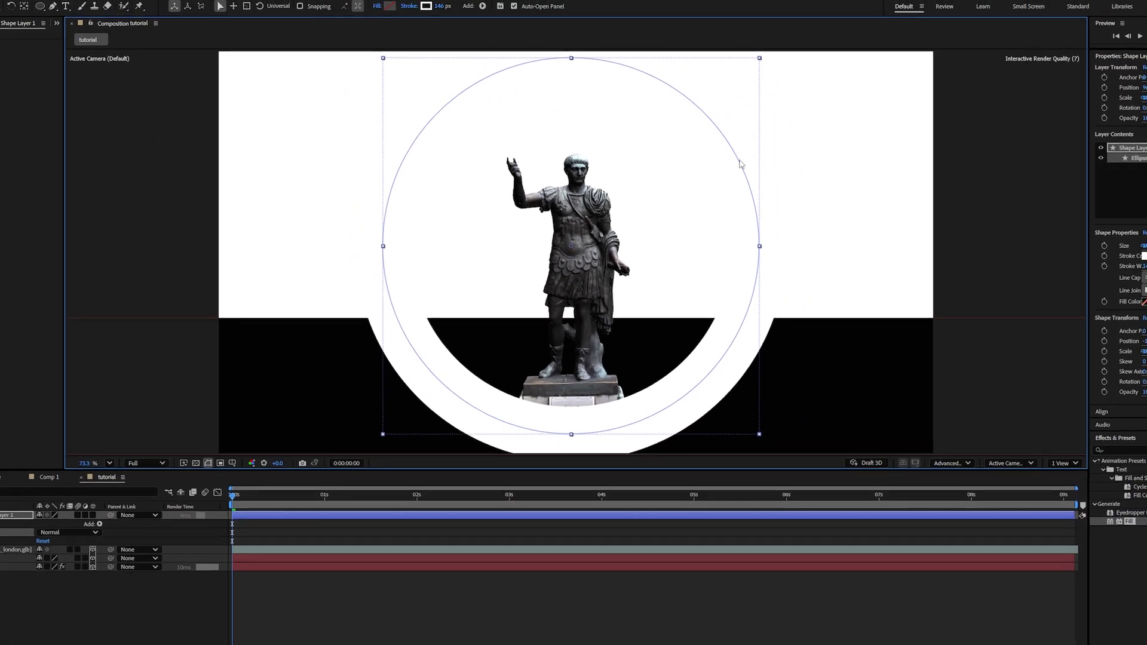
Set the circle shape layer's X Rotation to 90° so that it lies flat
click(92, 515)
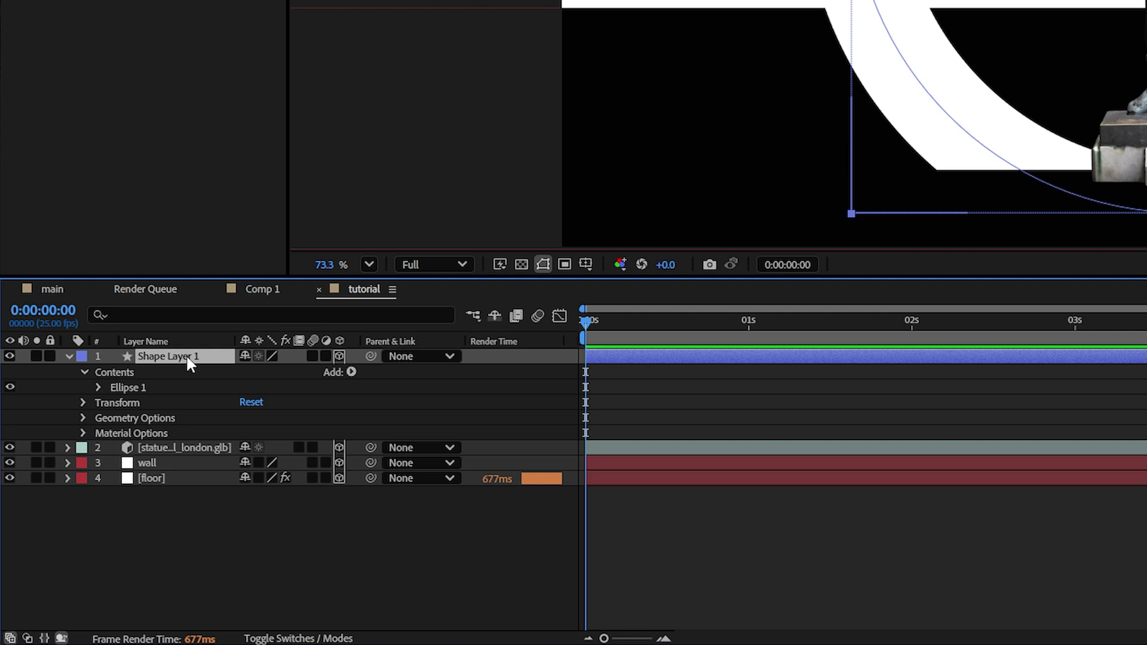
key(r)
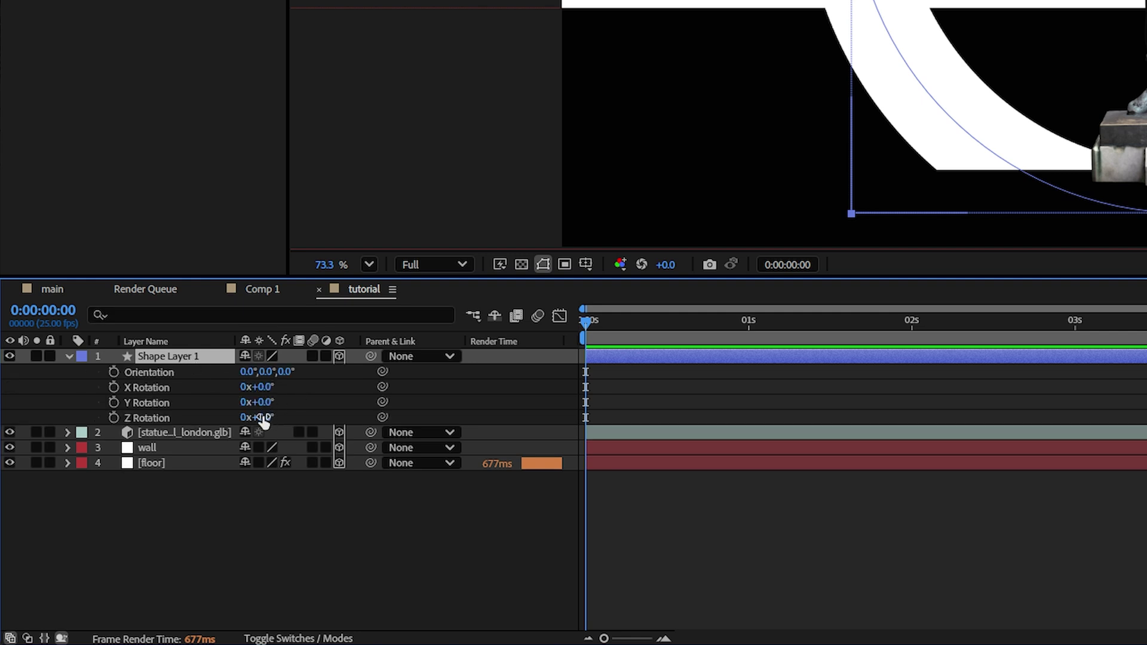
click(266, 389)
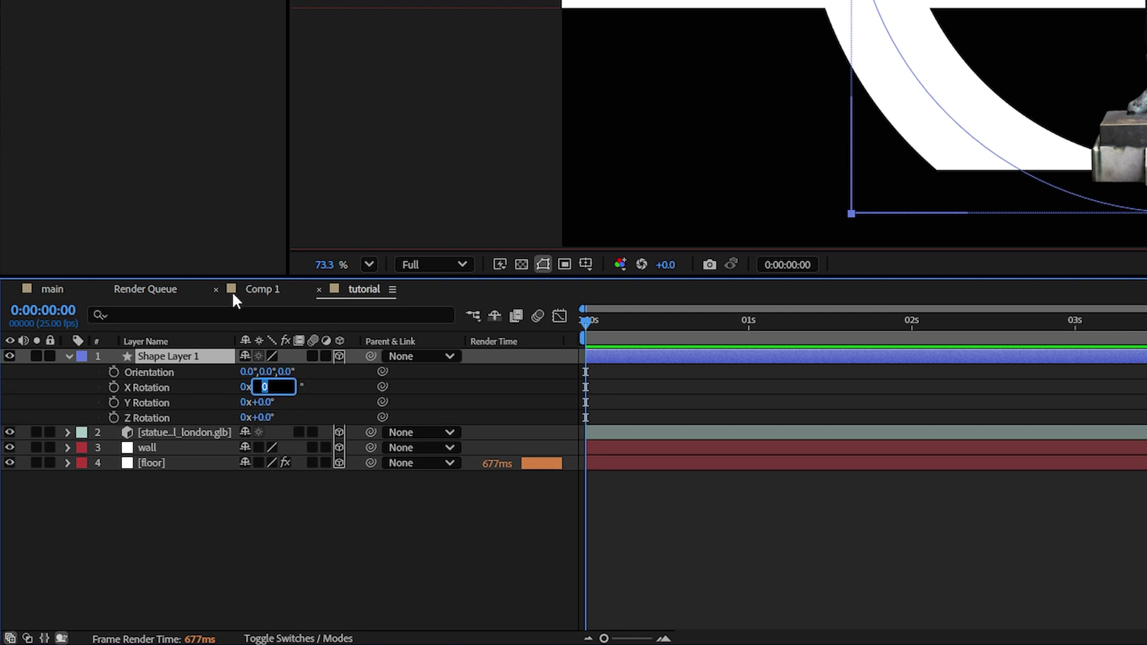
text(90)
click(347, 524)
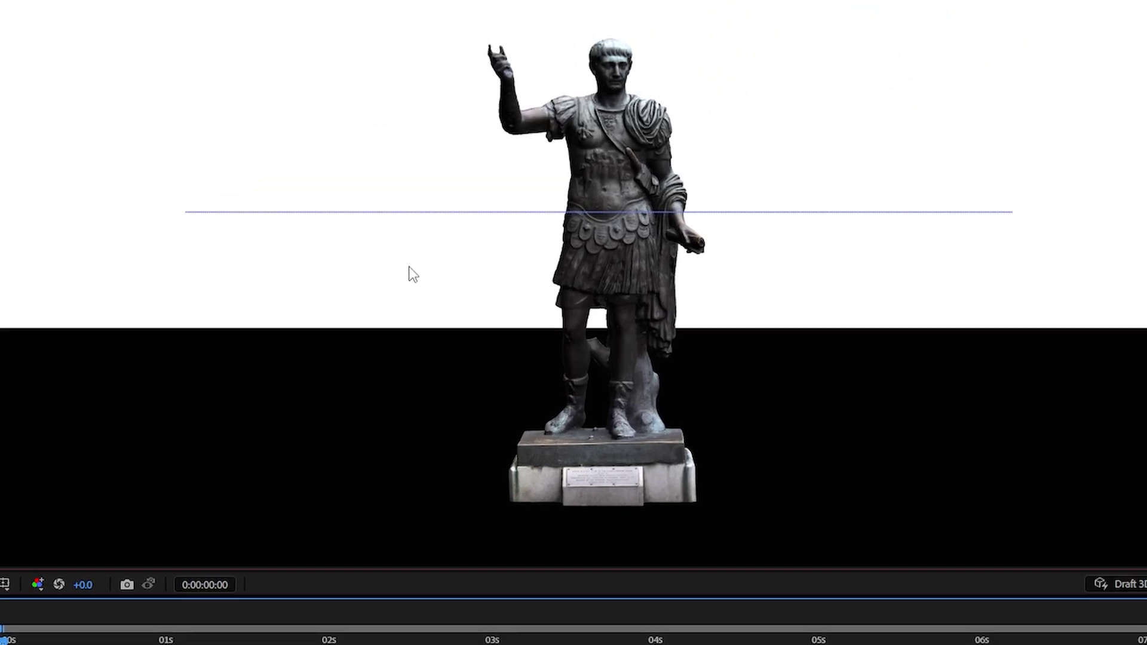
Move the flat ring down around the statue's base to a Y position of about 962
click(438, 213)
drag(614, 309, 645, 545)
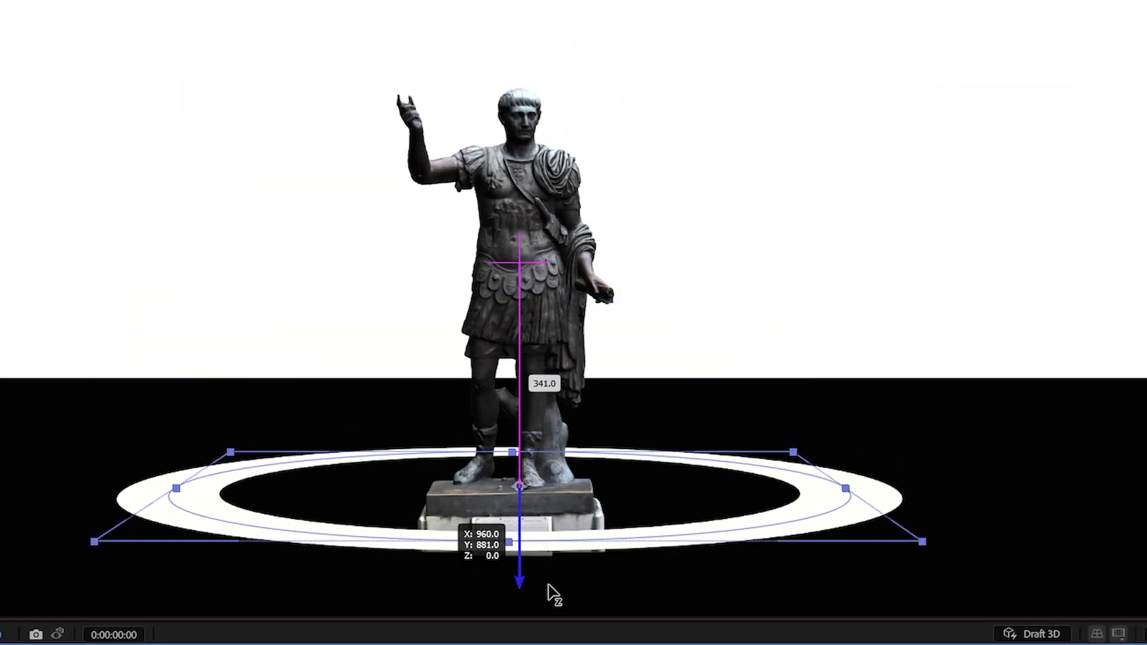
drag(548, 584, 549, 639)
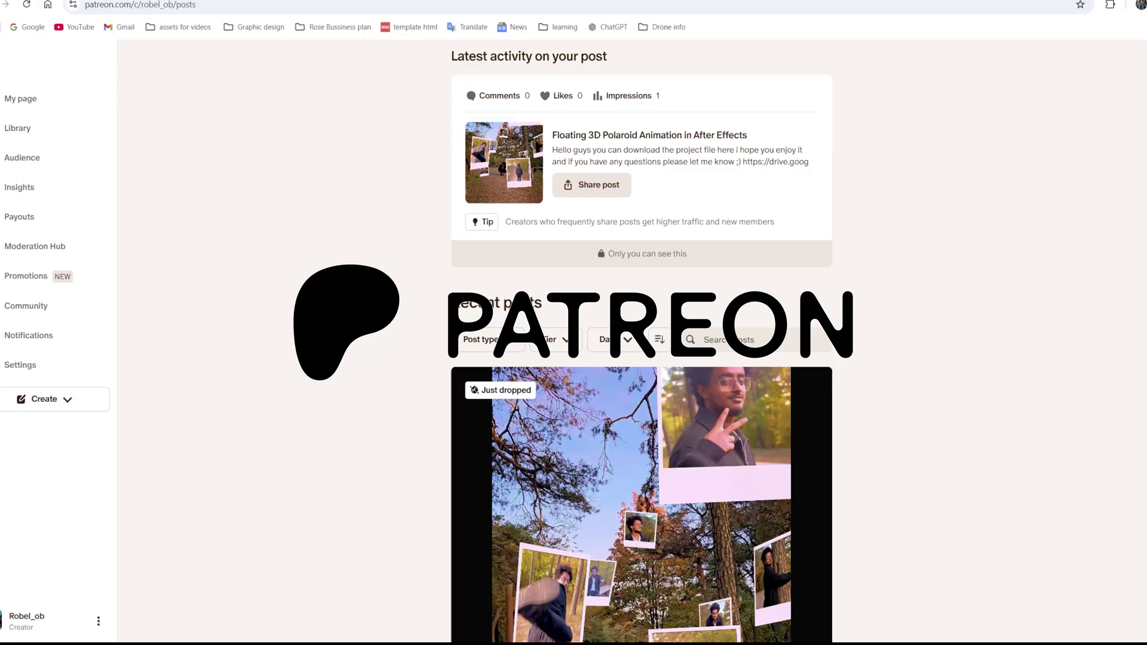
scroll(359, 236, down, 2)
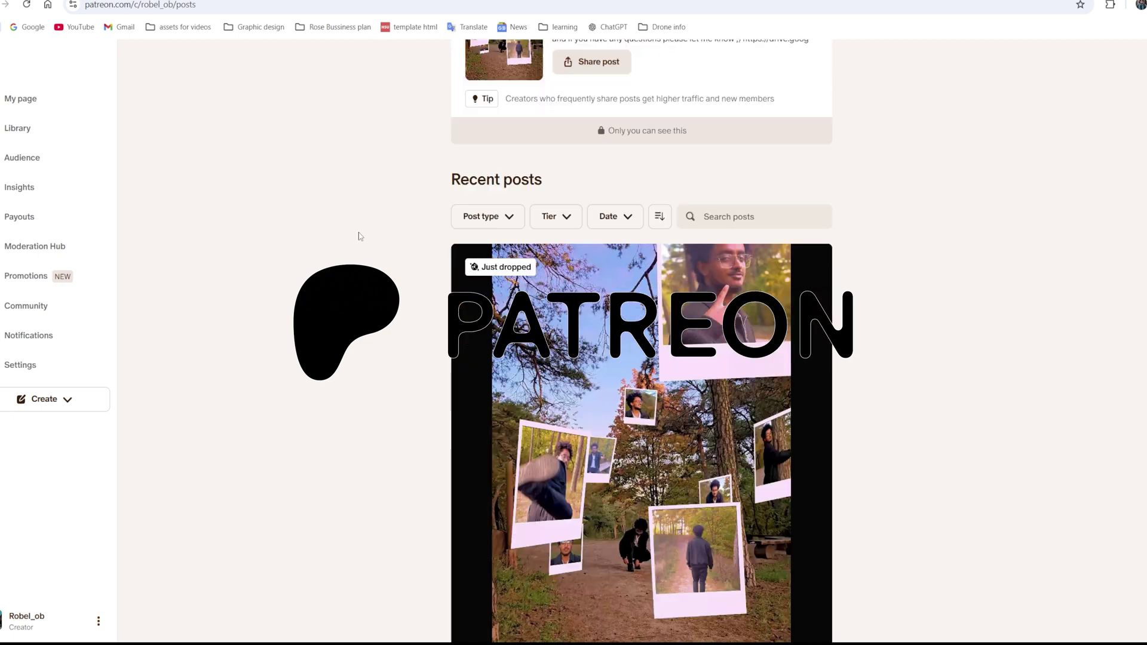
scroll(358, 236, down, 7)
scroll(284, 242, down, 15)
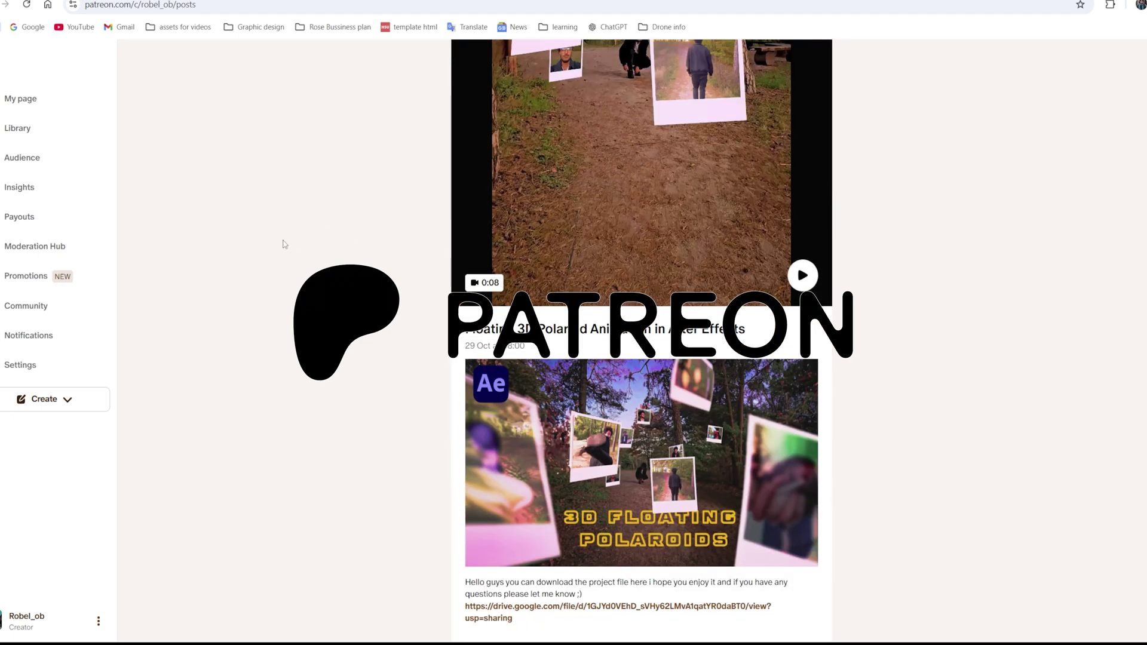
scroll(284, 239, down, 20)
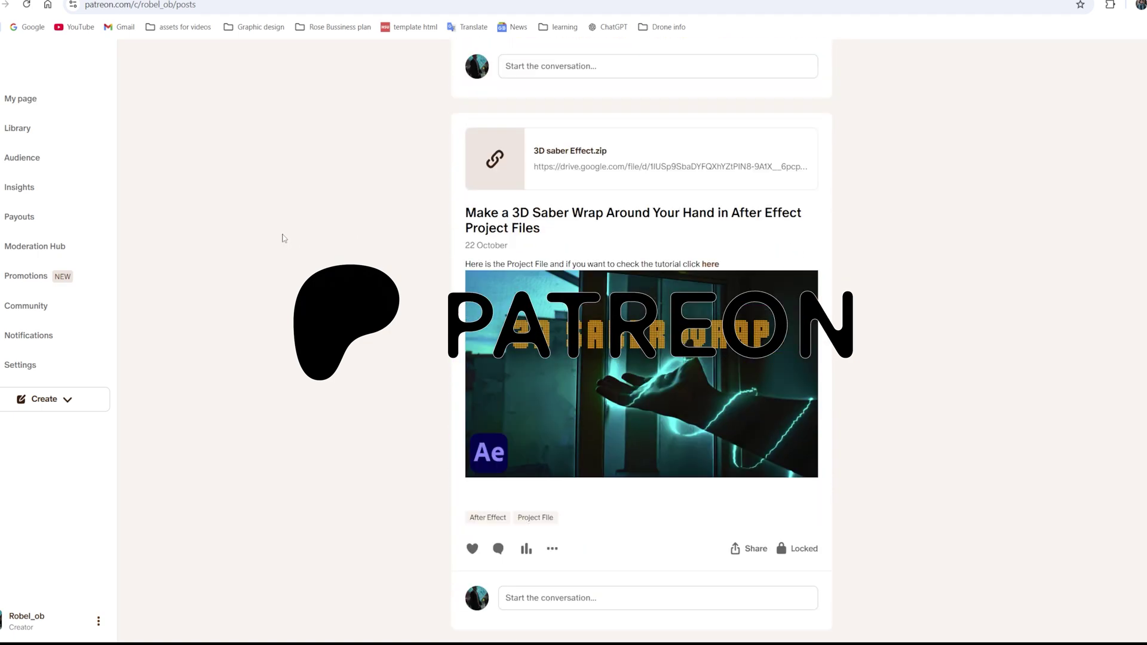
scroll(284, 238, down, 12)
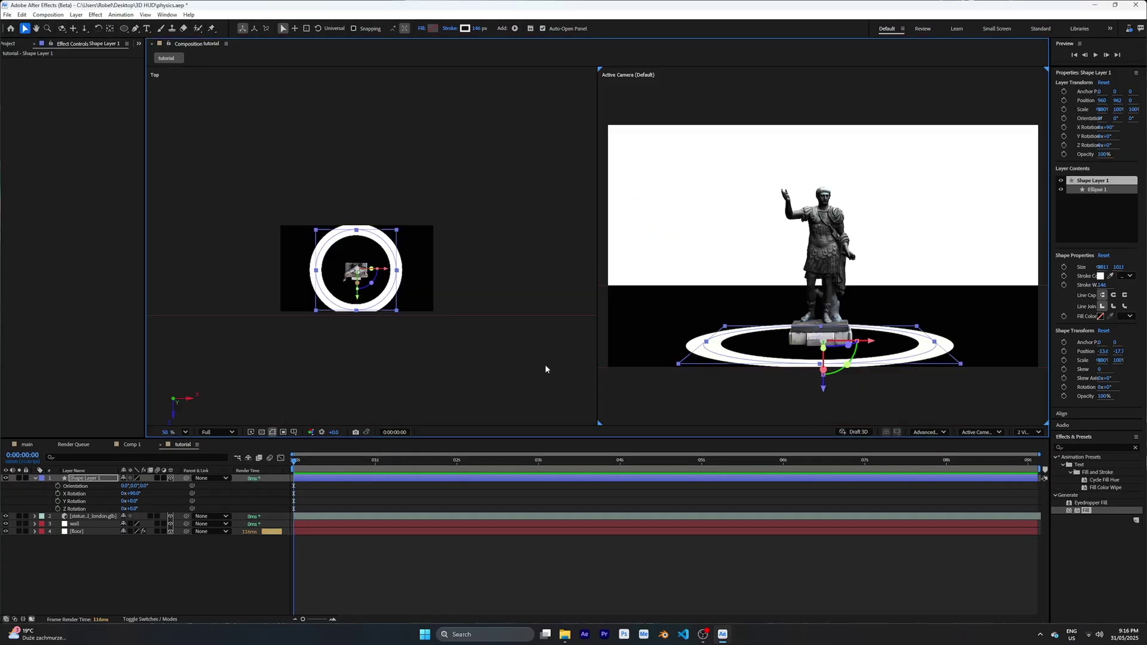
Scale the ring layer to 80% around the statue's base
scroll(375, 283, up, 3)
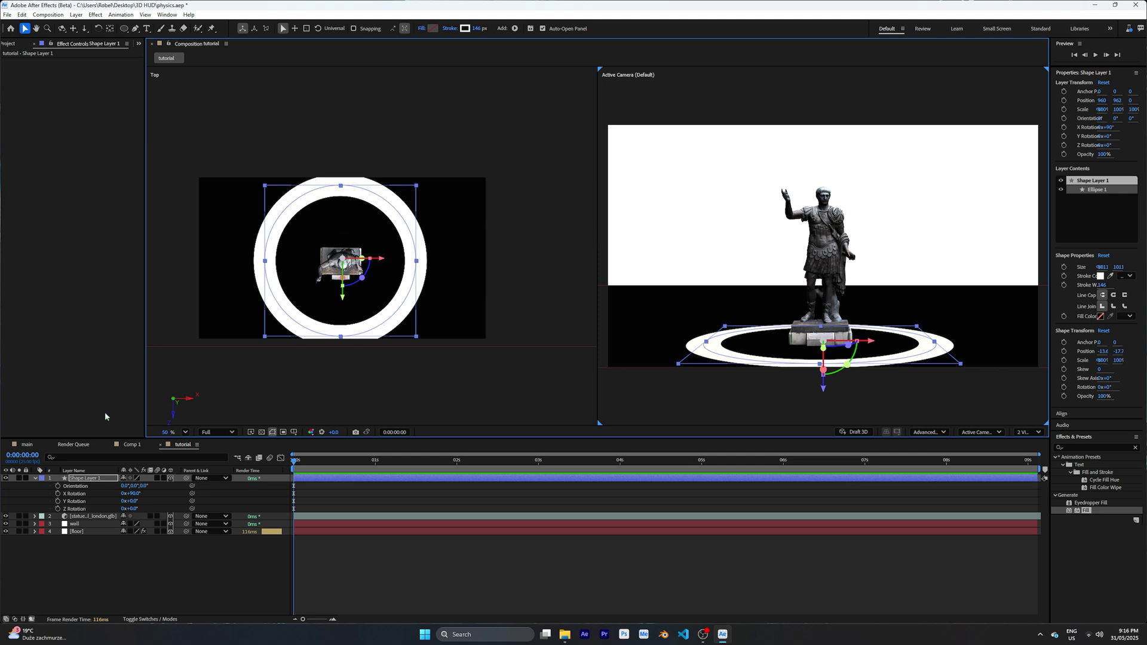
key(s)
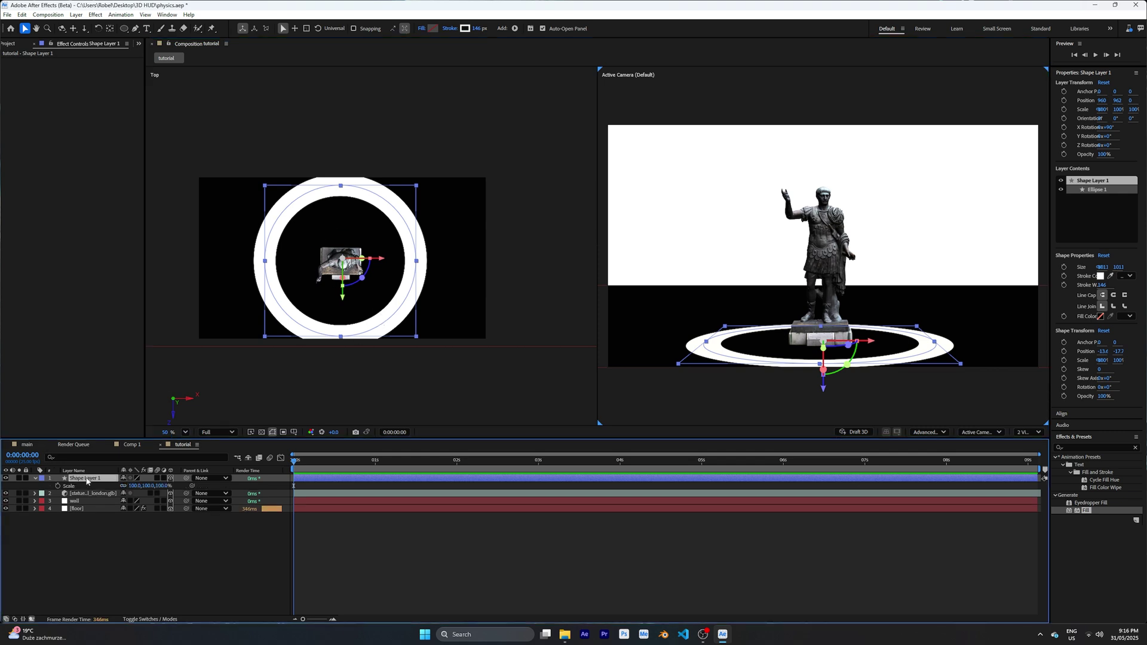
drag(139, 487, 128, 485)
click(674, 537)
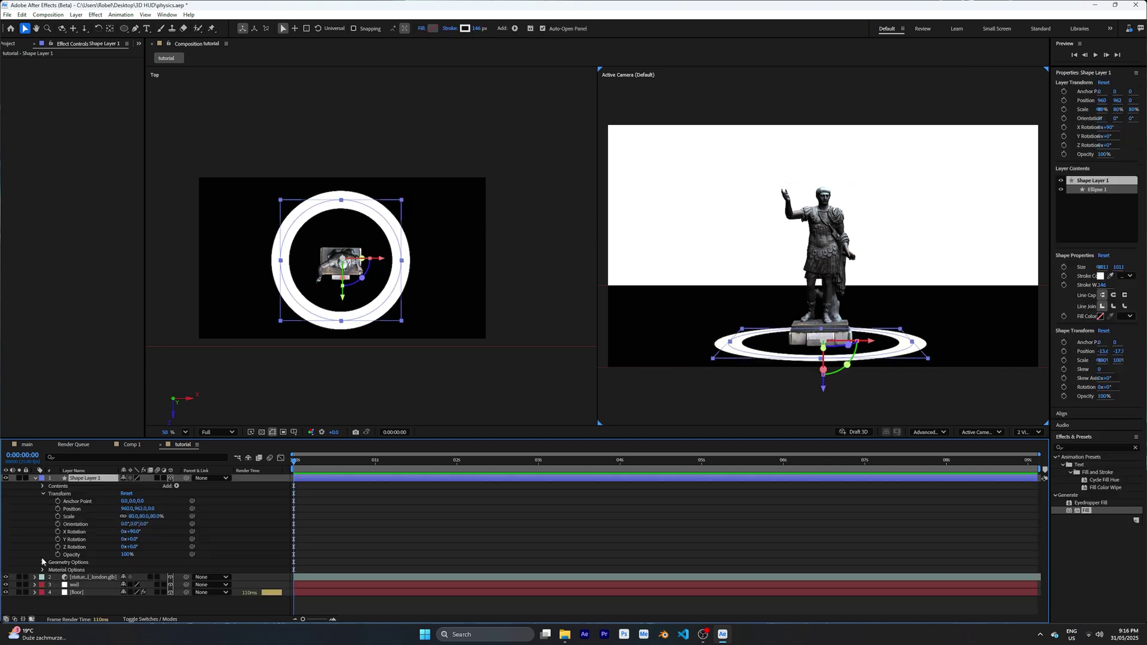
Set the ring's Extrusion Depth to 45 in its geometry options and collapse the layer's properties
click(75, 555)
click(42, 562)
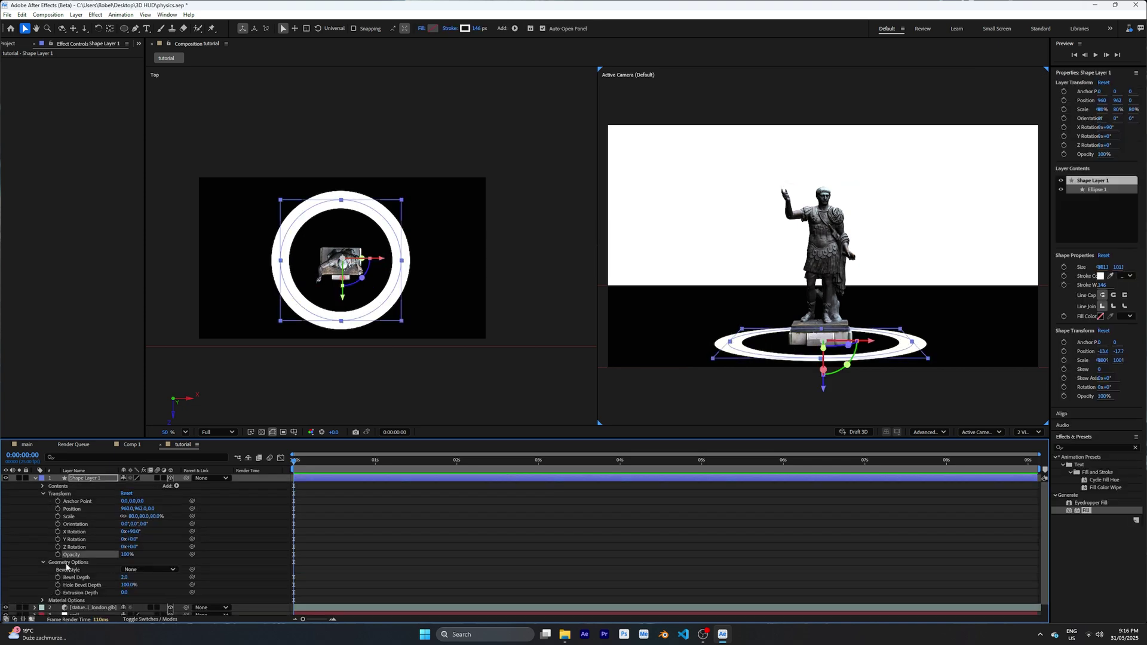
scroll(147, 567, down, 1)
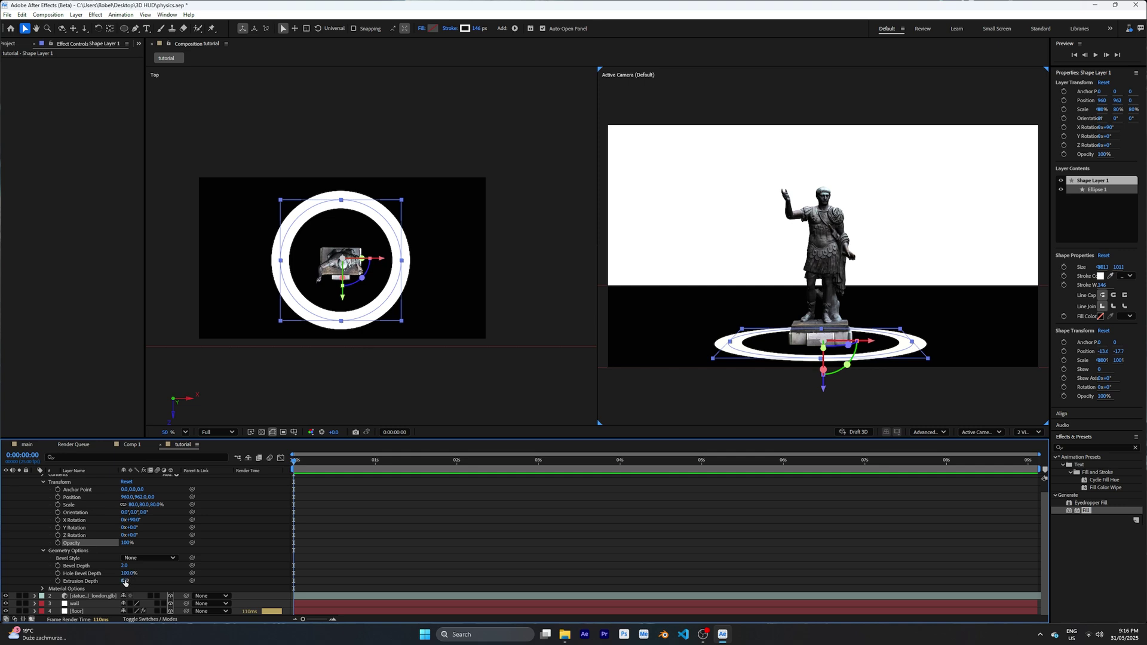
drag(125, 583, 145, 581)
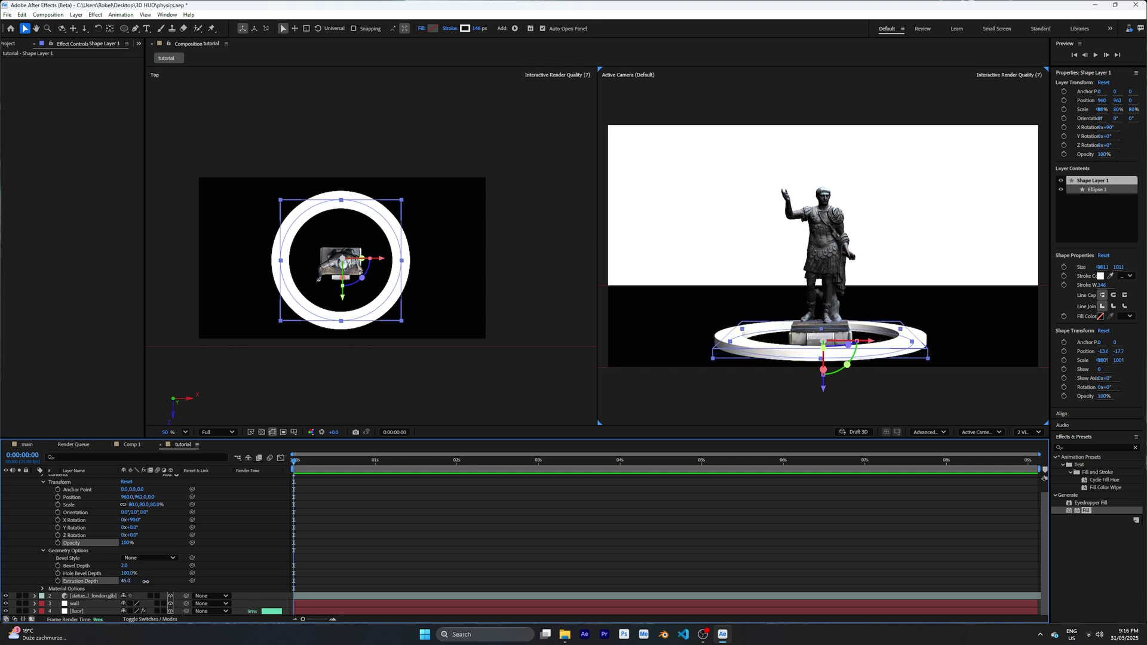
click(251, 549)
key(u)
Duplicate the extruded ring layer and scale the copy to 96%
click(93, 478)
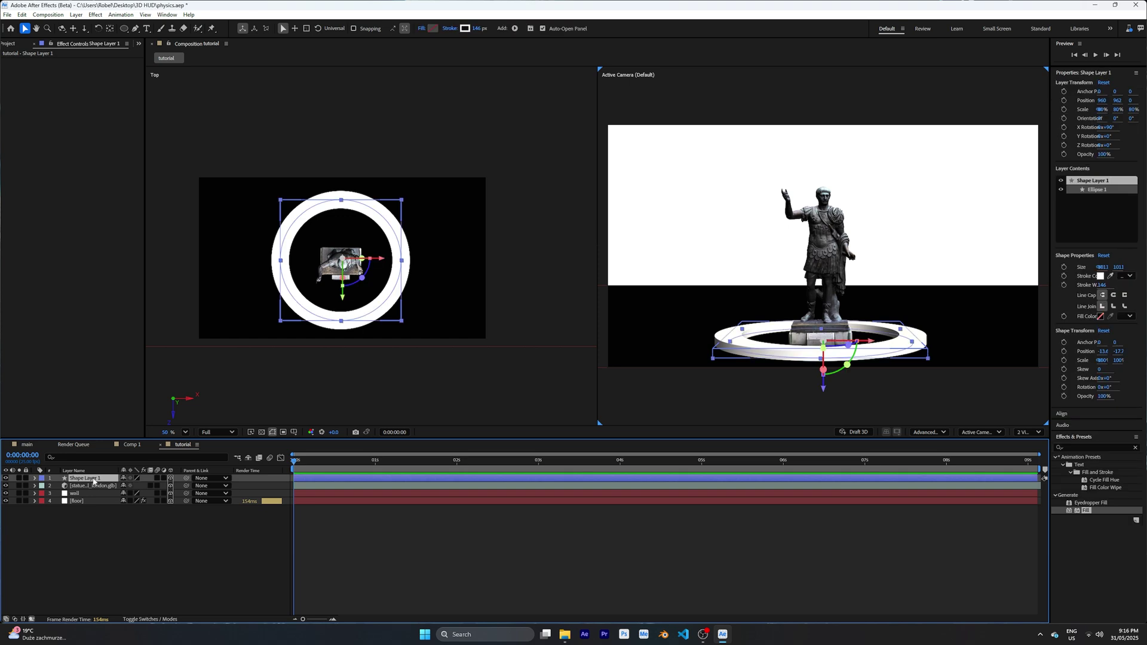
key(ctrl+d)
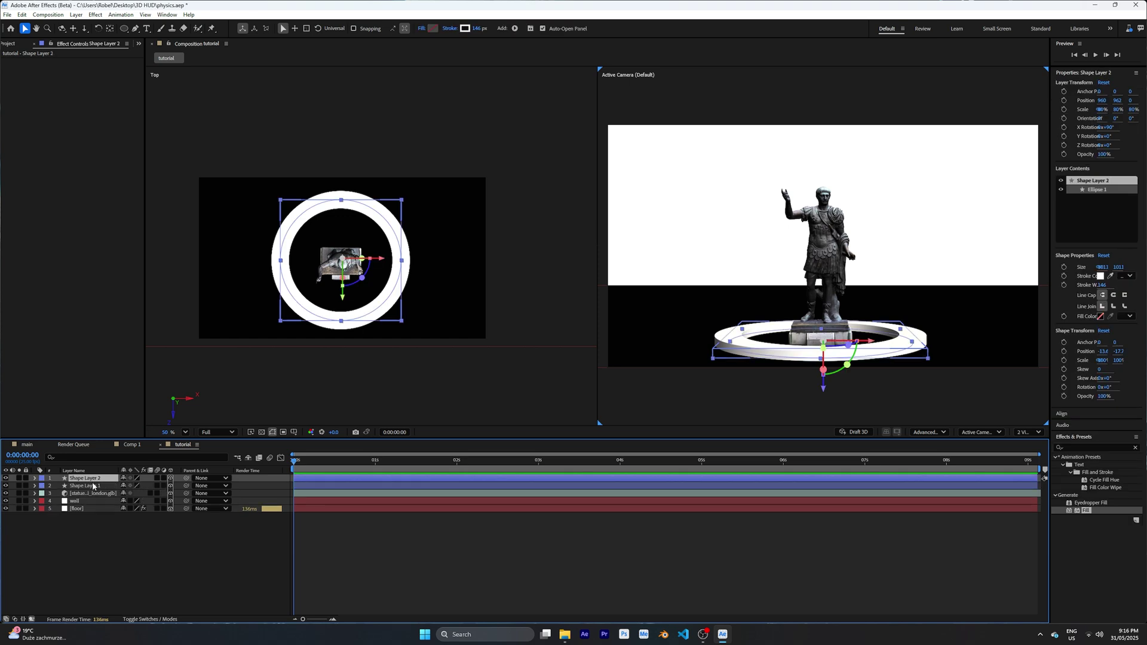
key(s)
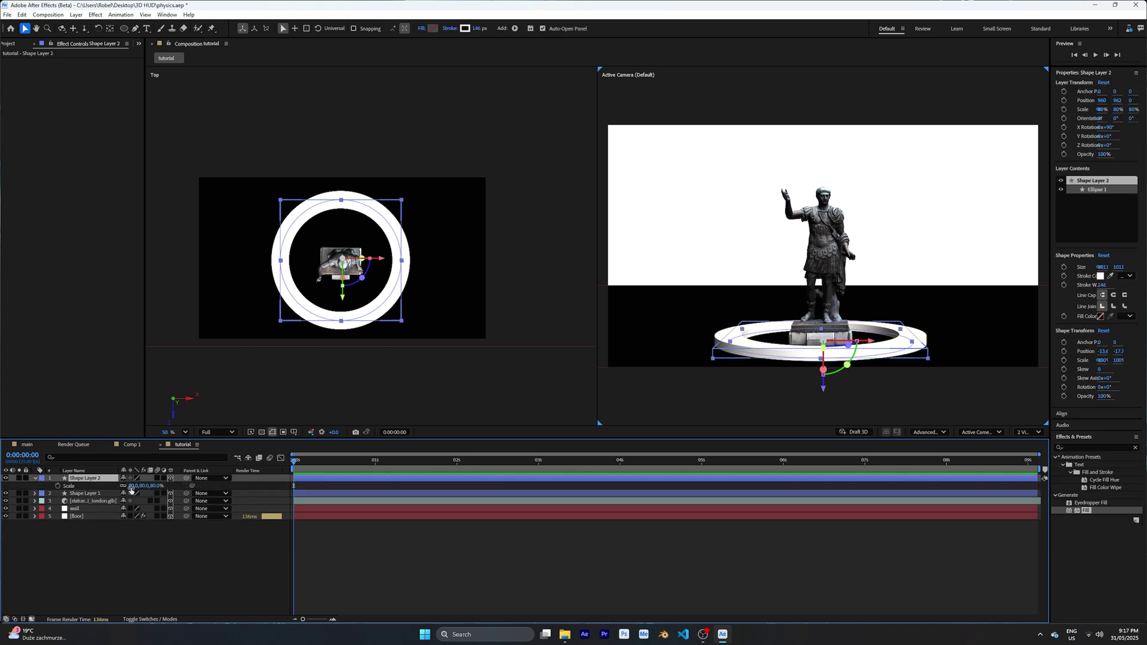
drag(131, 486, 138, 488)
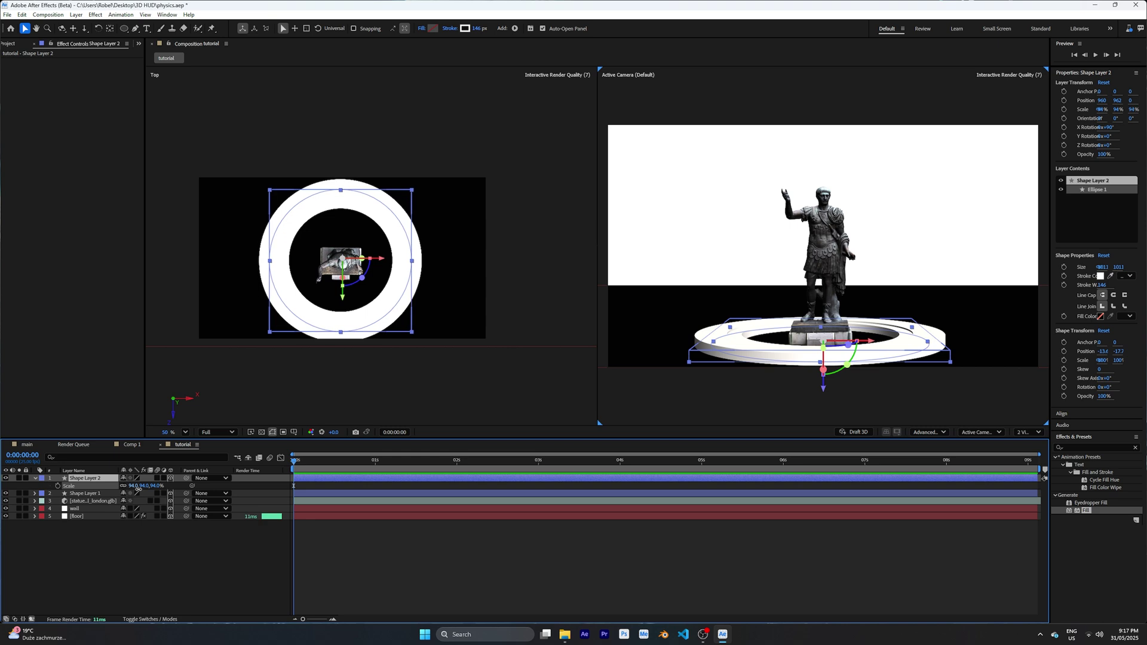
drag(138, 488, 135, 486)
Raise the second ring to a Y position of about 944 and collapse its layer properties
drag(823, 386, 827, 388)
click(152, 558)
click(84, 479)
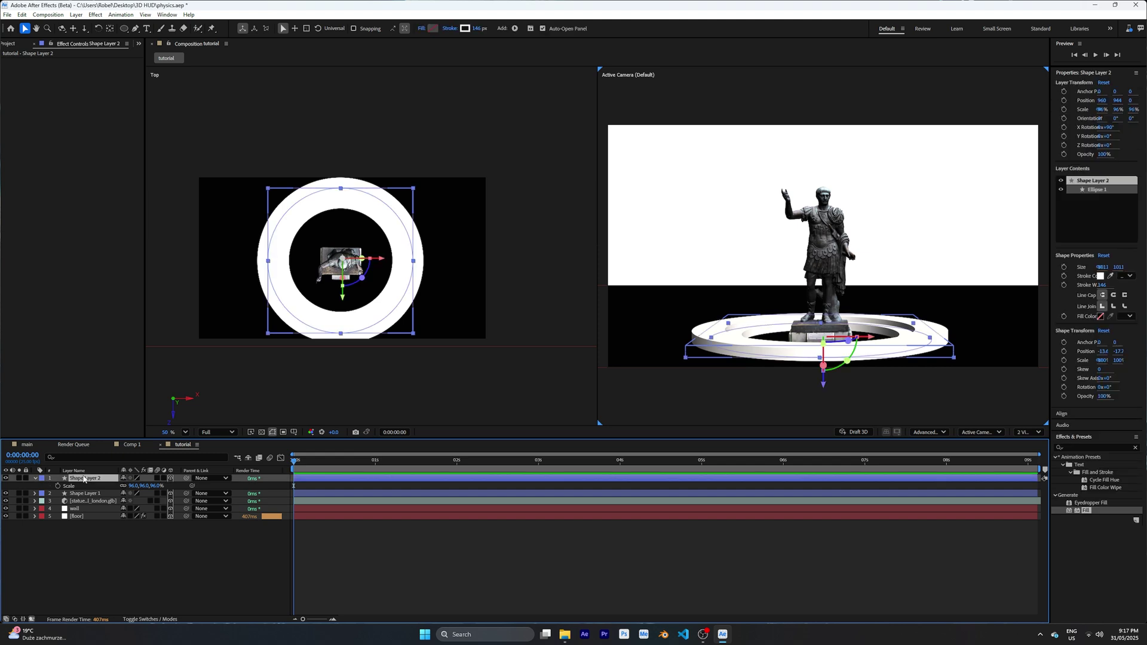
click(34, 477)
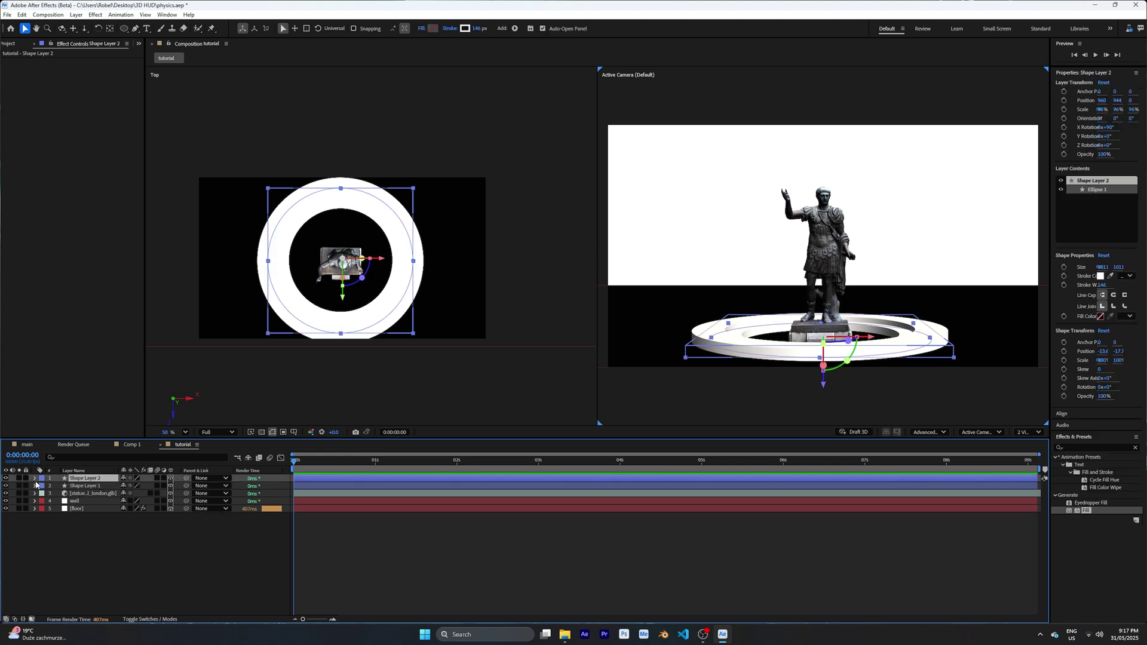
click(77, 525)
Duplicate the second ring layer and scale the new copy to 111%
click(79, 478)
key(ctrl+d)
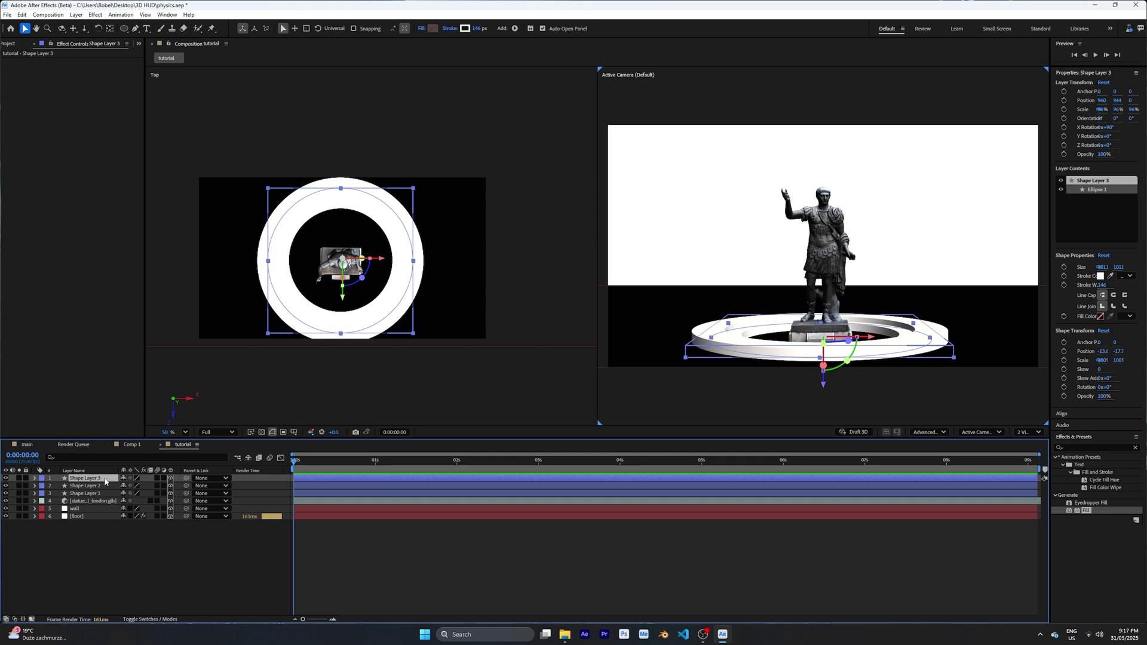
key(s)
drag(133, 485, 142, 486)
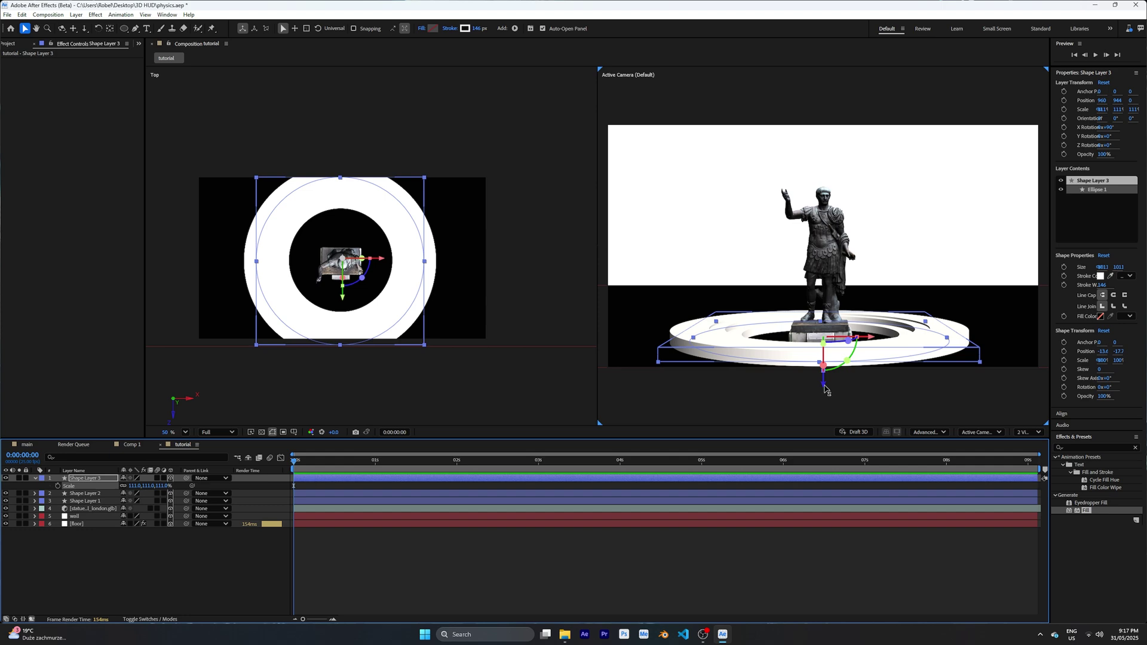
Raise the third ring to a Y position of about 918 to form the next tier
drag(824, 388, 824, 382)
click(162, 572)
click(85, 478)
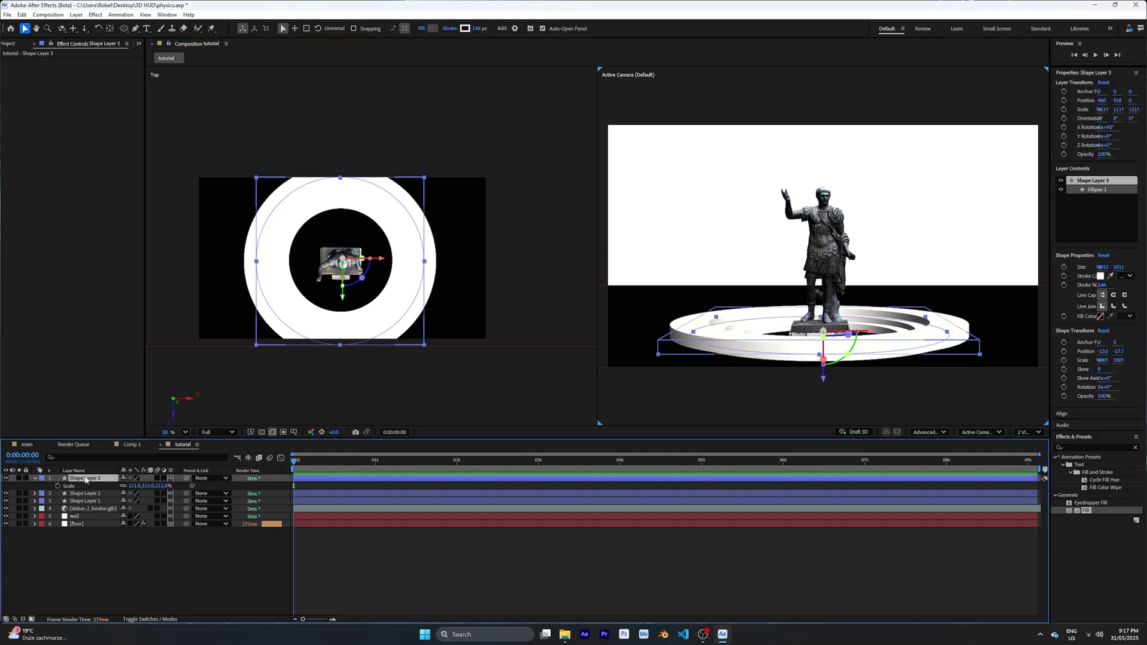
Duplicate the outermost ring four times, scaling each copy larger than the one before to extend the stepped tiers outward
key(ctrl+d)
key(s)
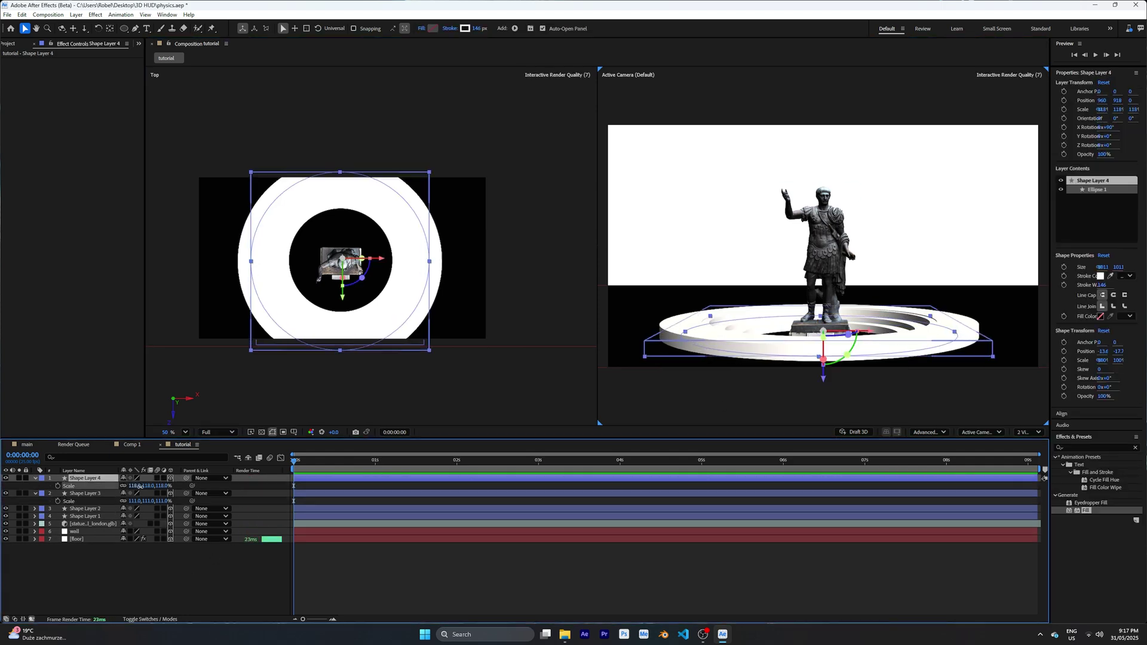
key(ctrl+d)
key(s)
key(ctrl+d)
key(s)
key(ctrl+d)
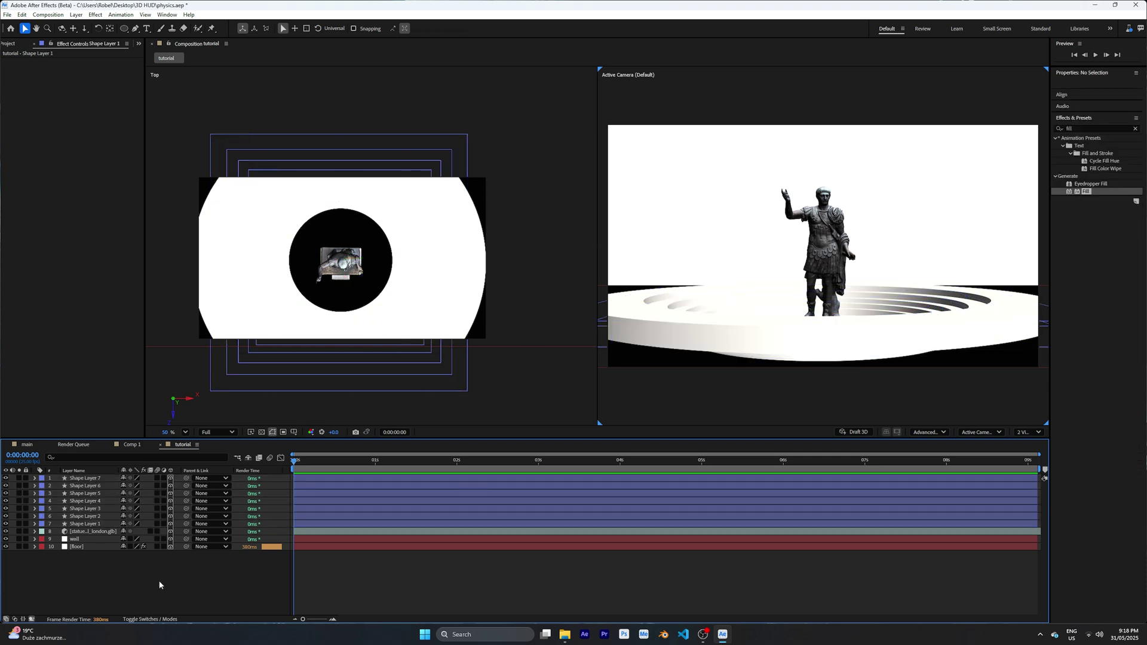
right_click(152, 580)
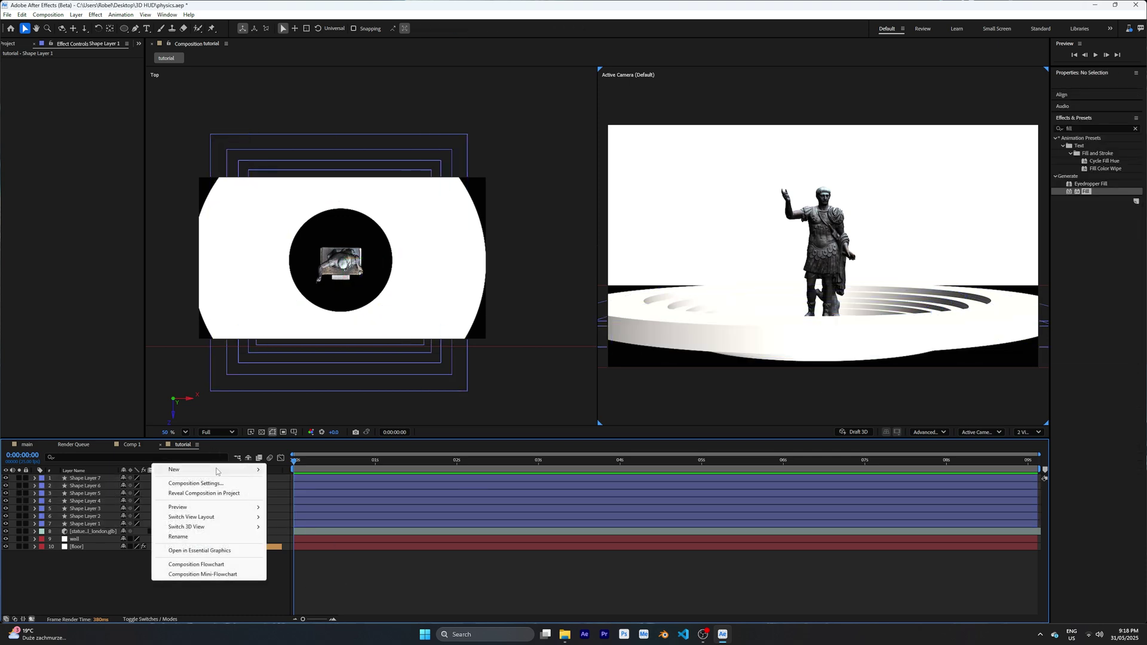
mouse_move(225, 469)
click(305, 494)
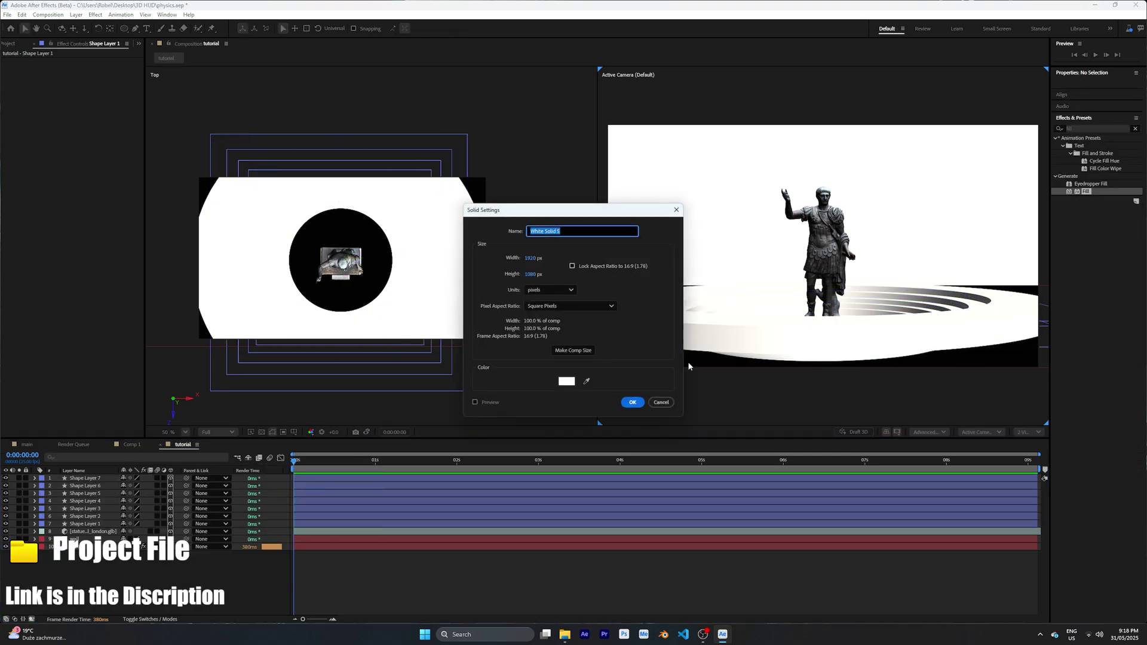
click(632, 402)
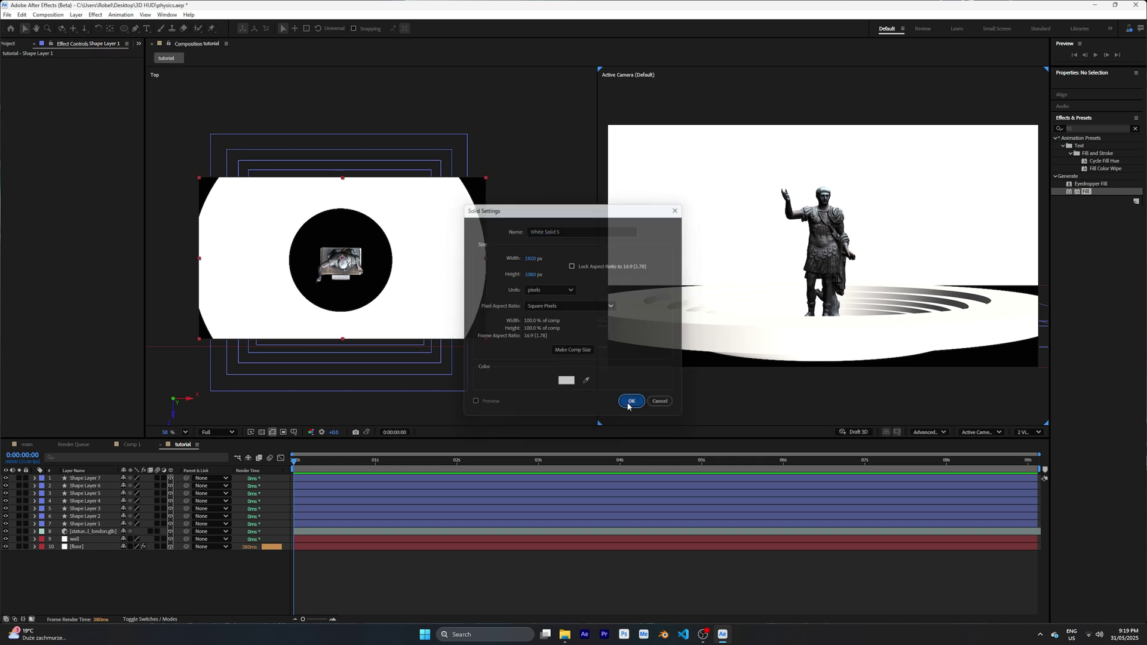
click(163, 577)
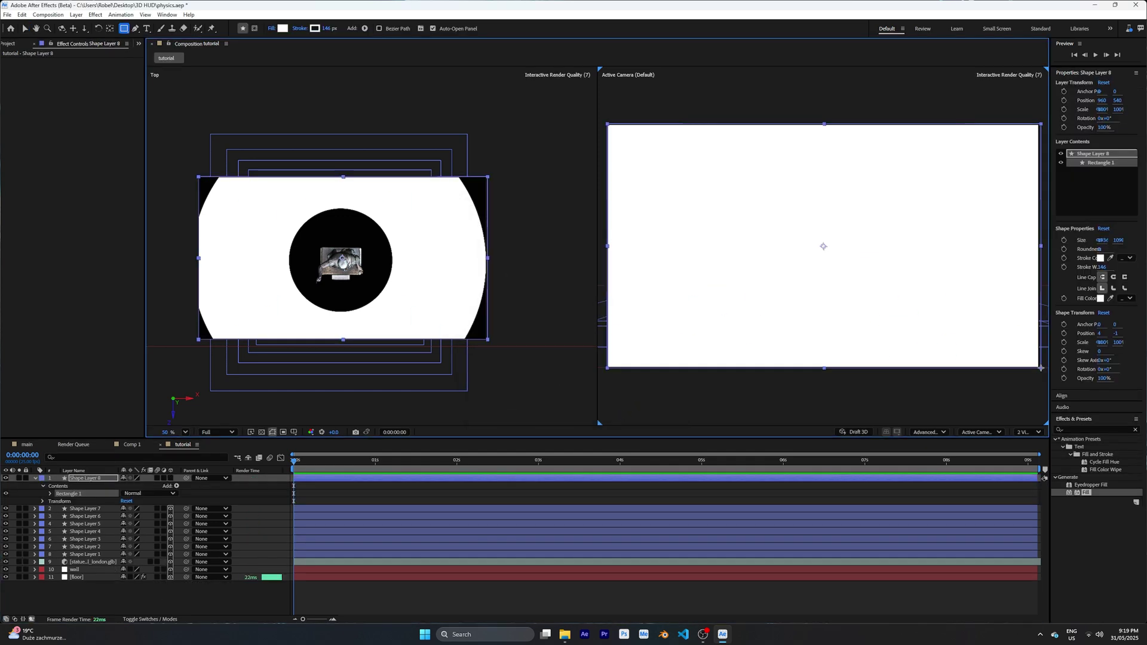
Draw a rectangle covering the whole frame and a circle about 794 px wide on the same shape layer, centring the circle
drag(1040, 368, 1038, 368)
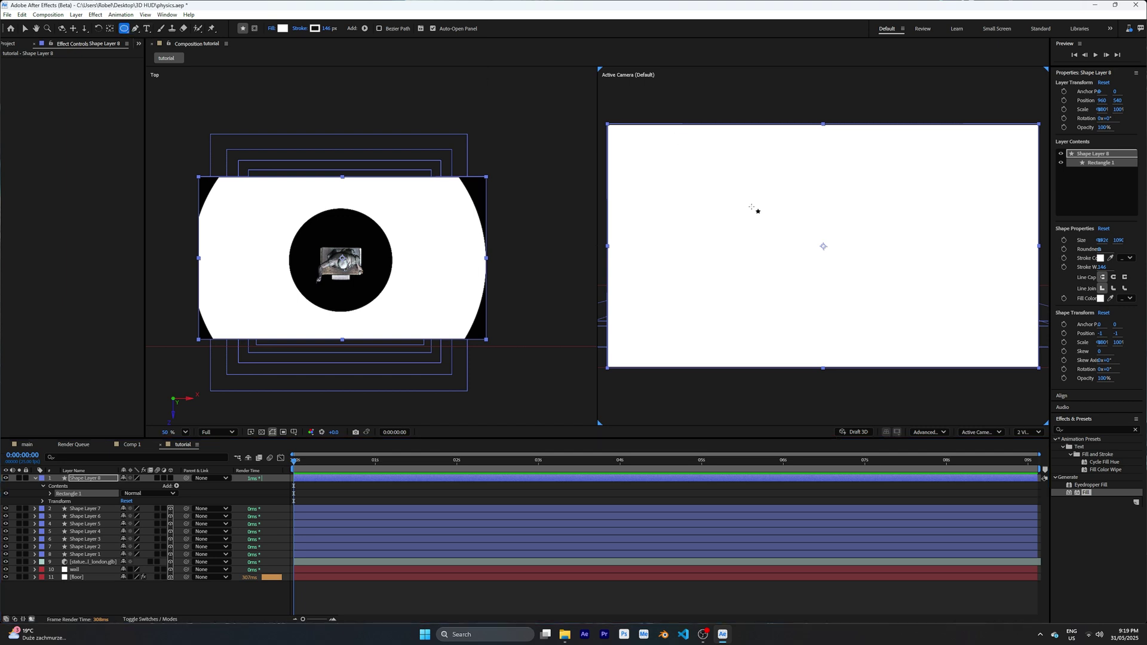
drag(735, 175, 912, 294)
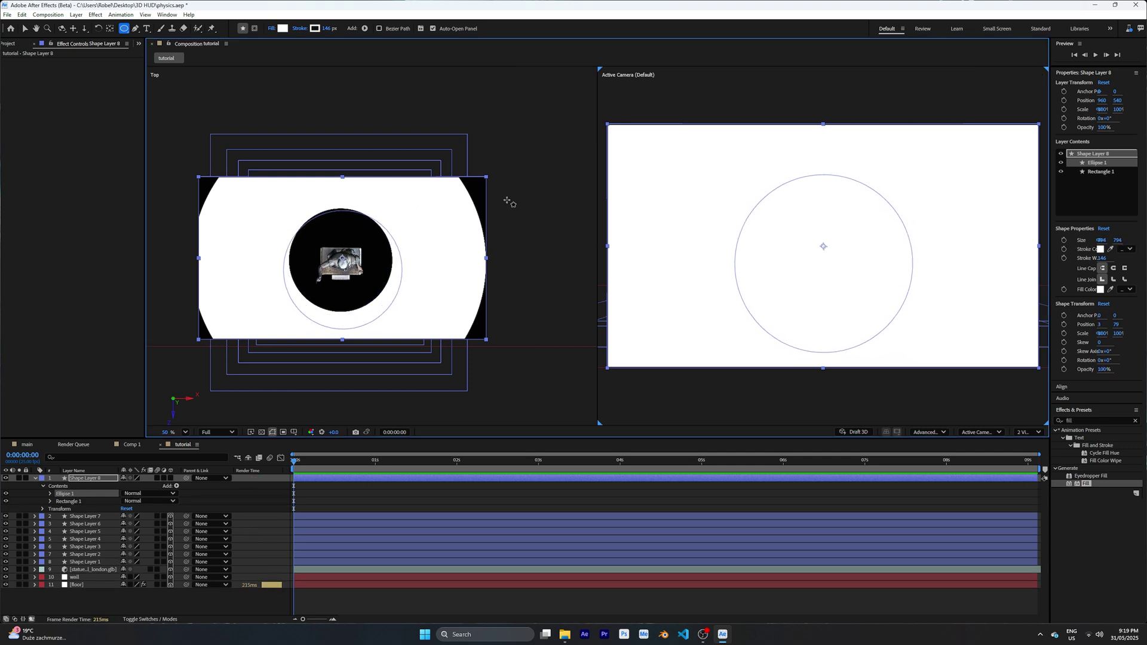
click(26, 28)
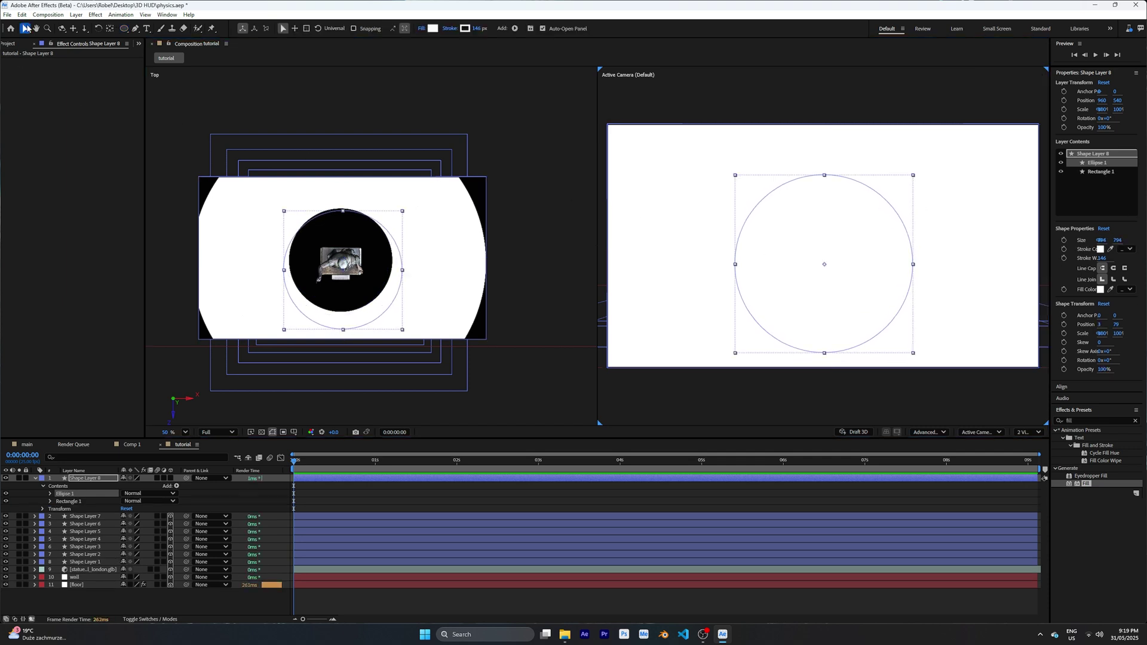
drag(873, 192, 873, 173)
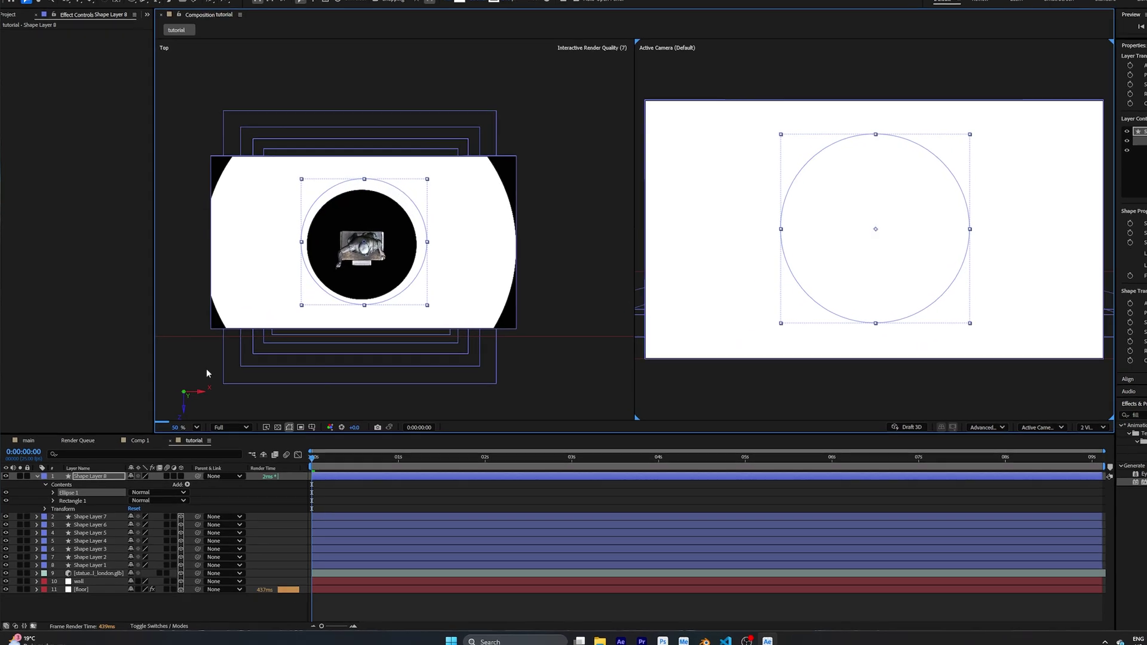
Add Merge Paths to the new shape layer and set its mode to Subtract to cut the circle out of the rectangle
click(177, 485)
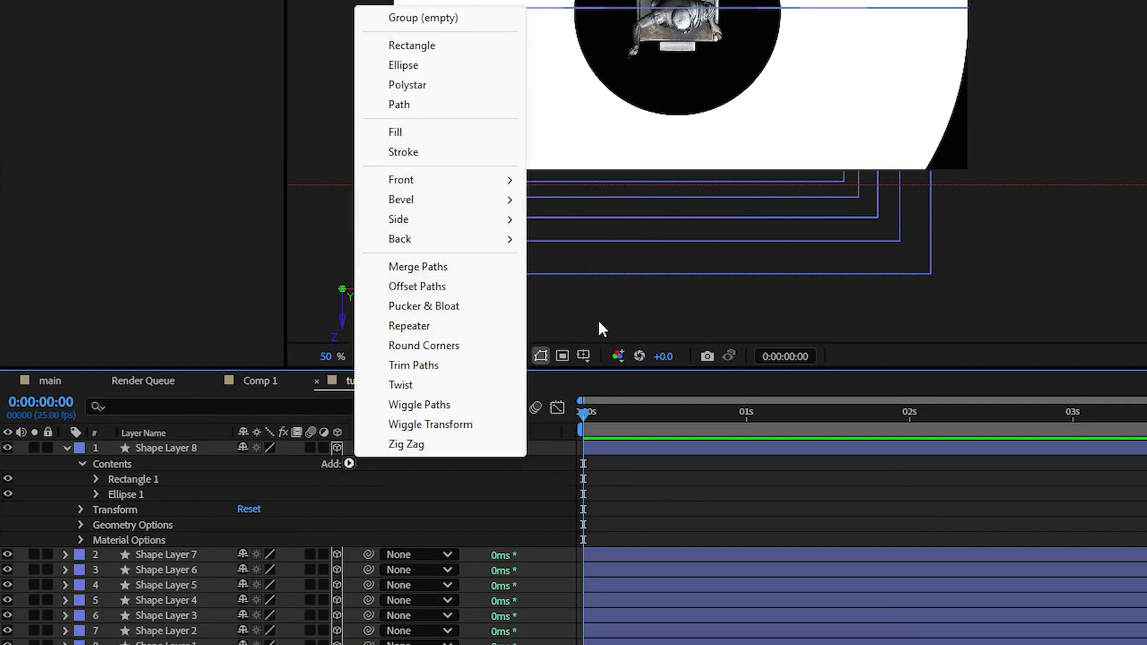
click(450, 267)
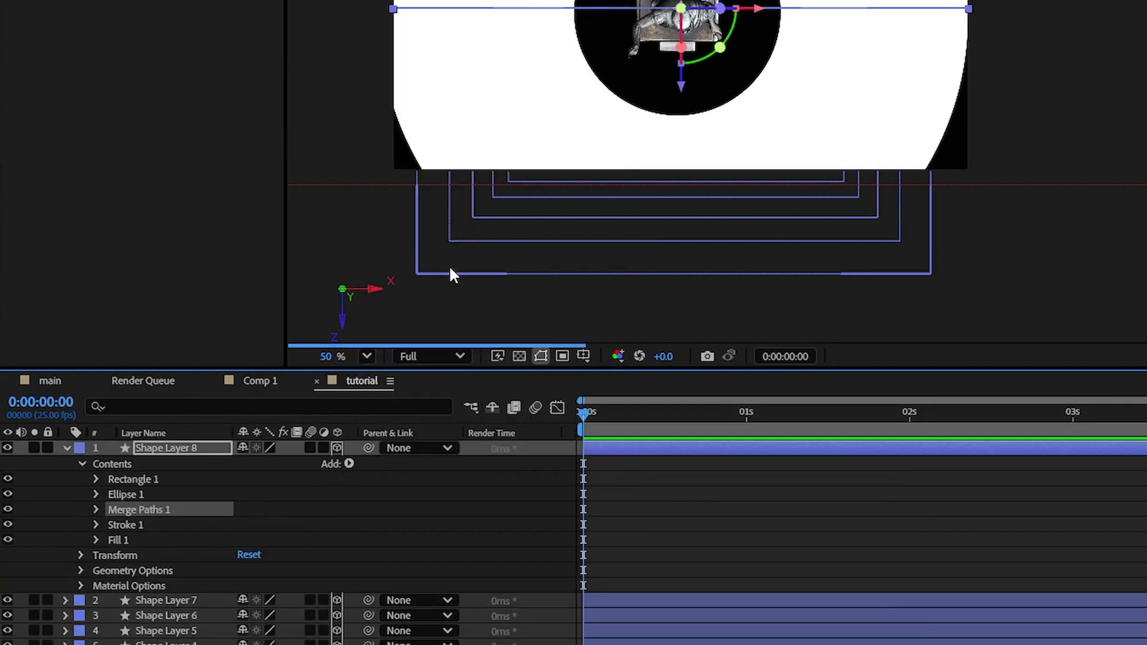
click(95, 509)
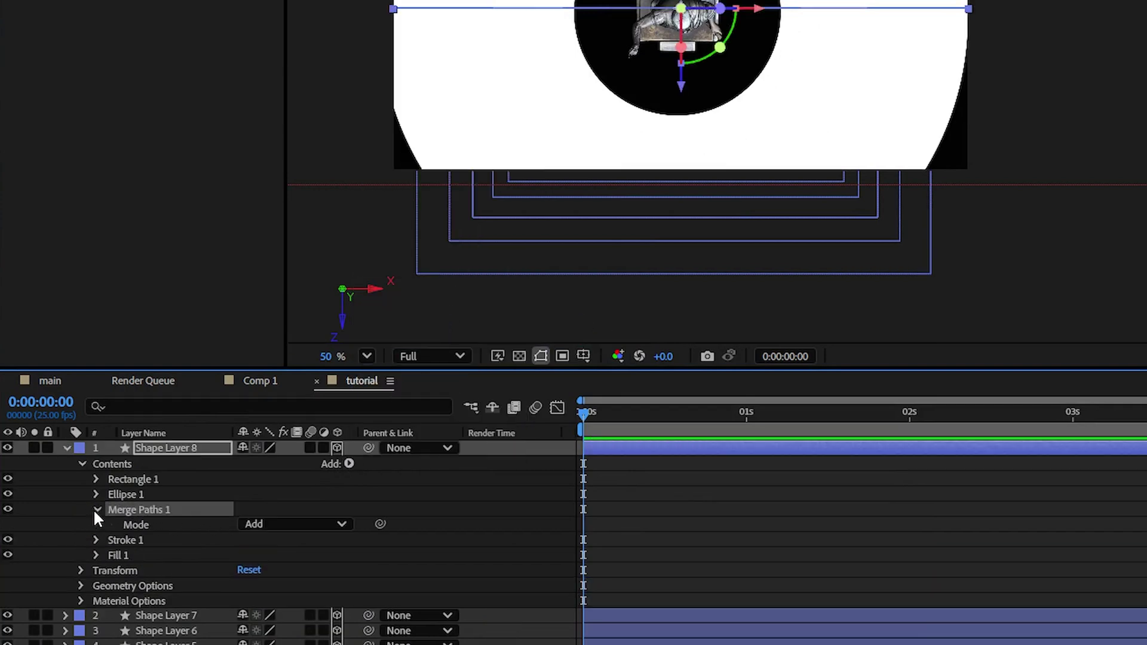
click(305, 524)
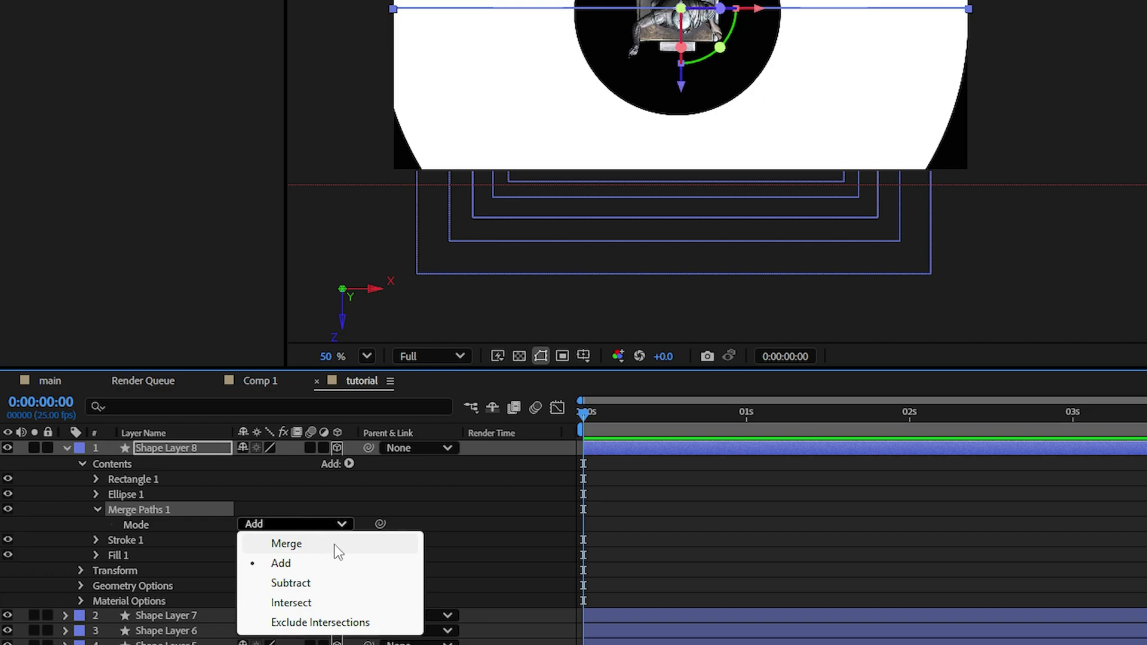
click(333, 582)
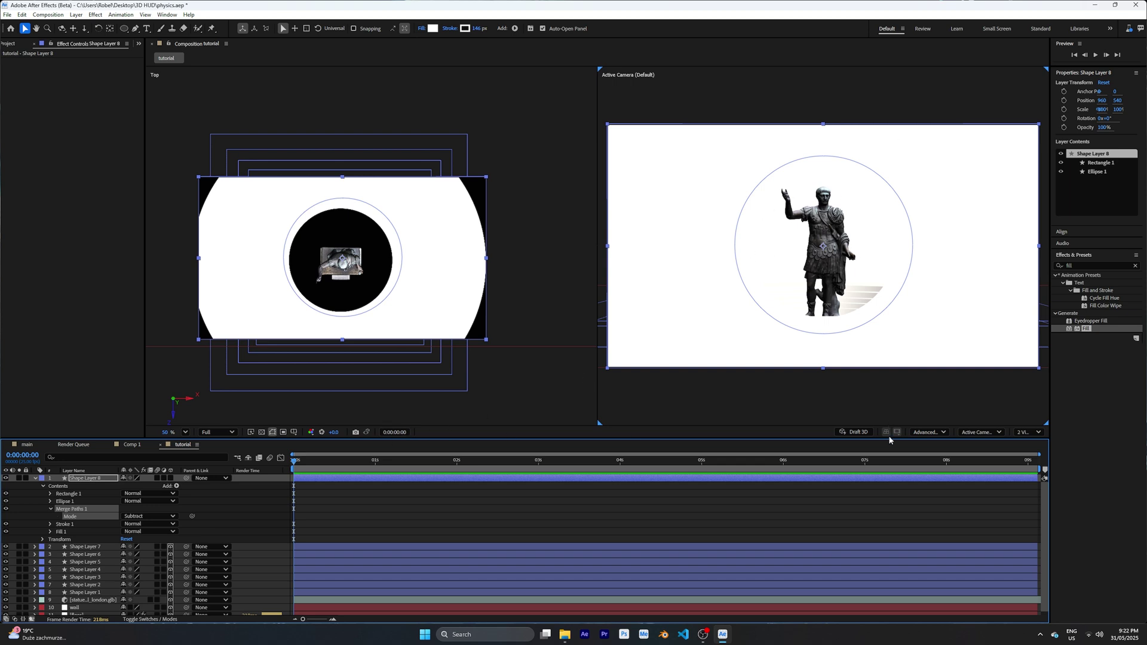
Return to a single view, make the cut-out shape layer 3D and set its X Rotation to 90°
click(1032, 432)
click(1031, 447)
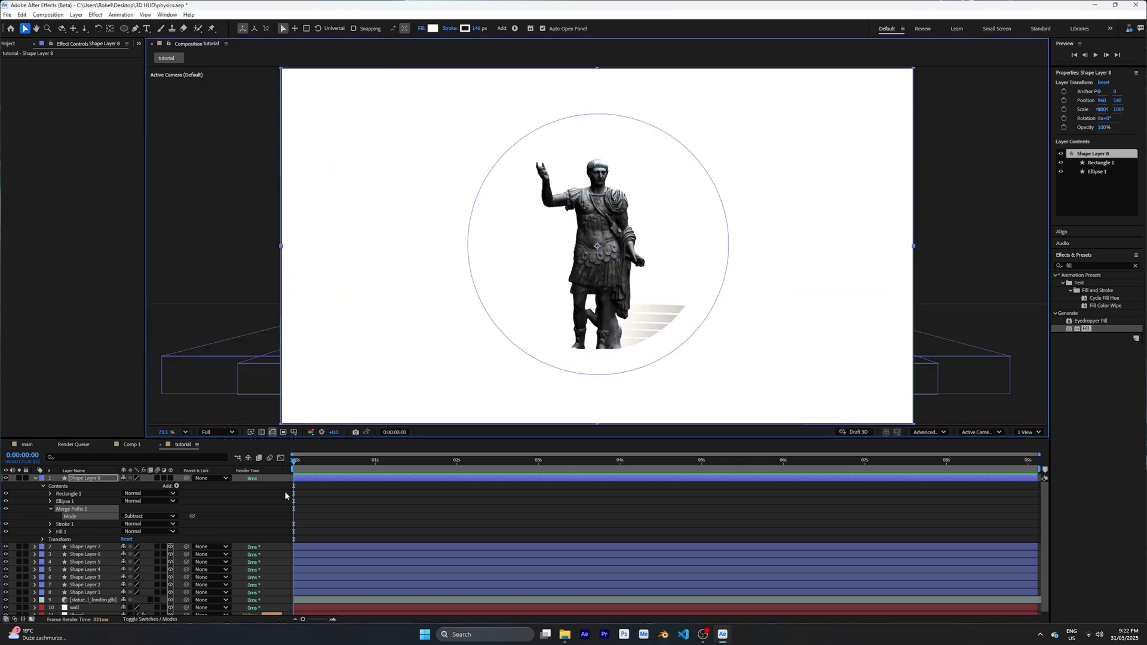
click(170, 478)
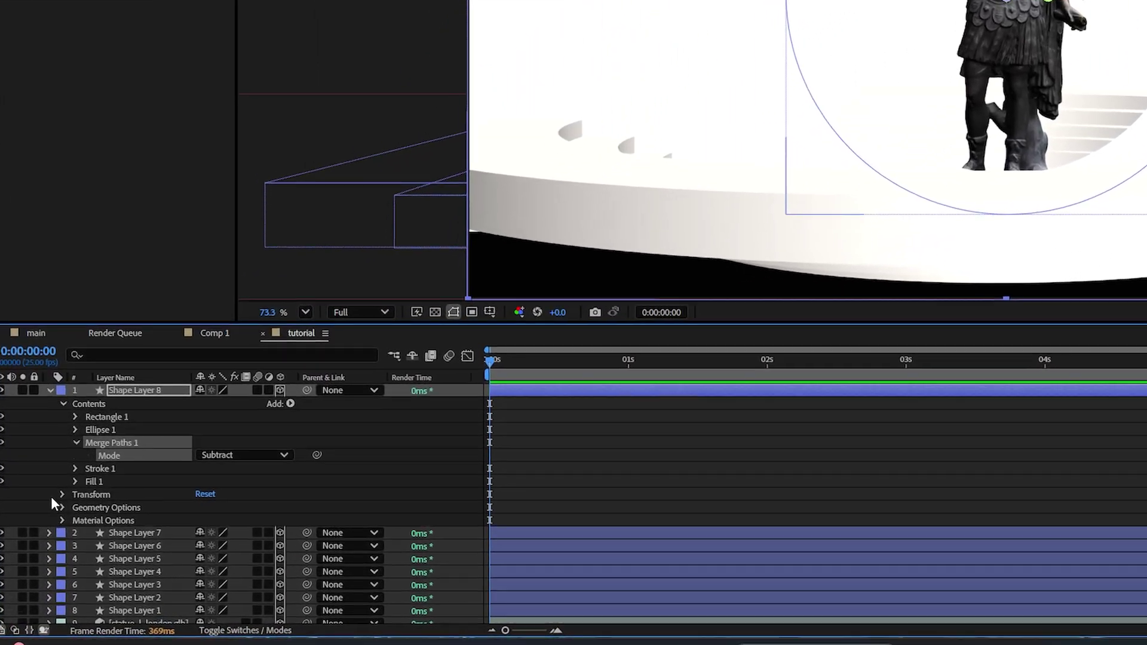
click(62, 494)
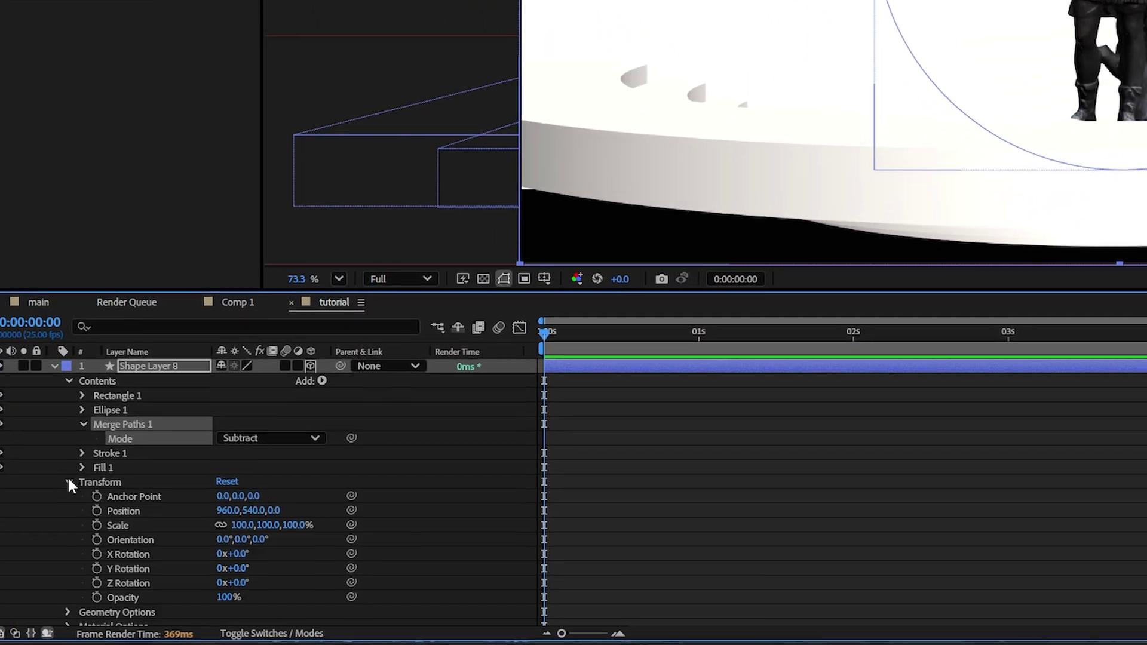
scroll(236, 502, down, 5)
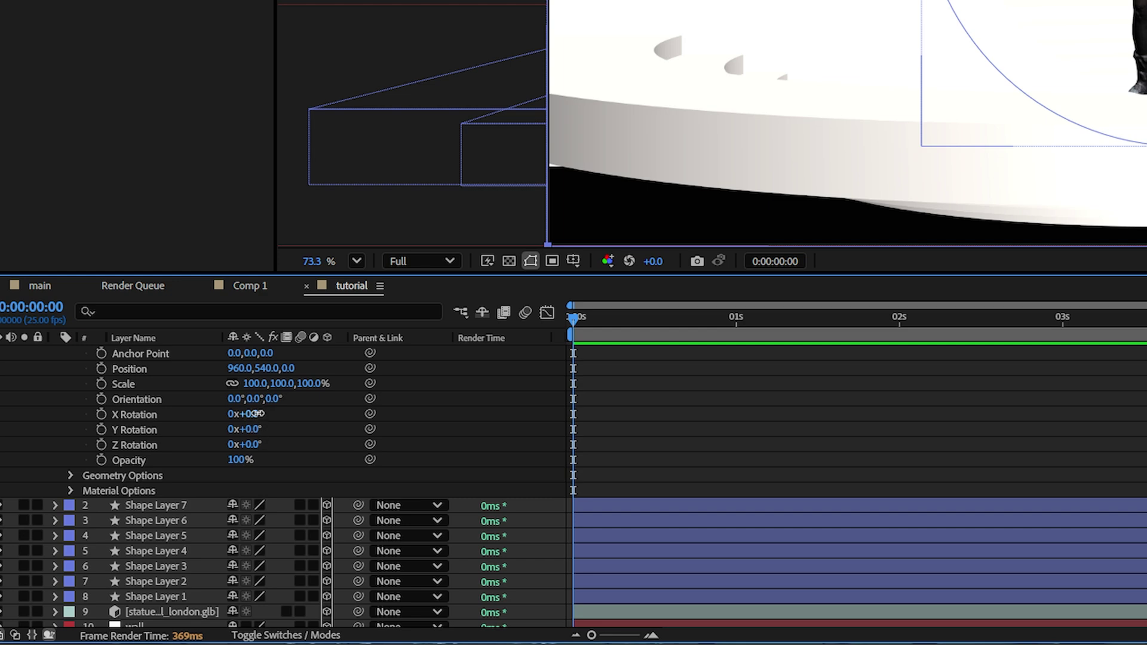
text(90)
key(Return)
scroll(329, 421, up, 3)
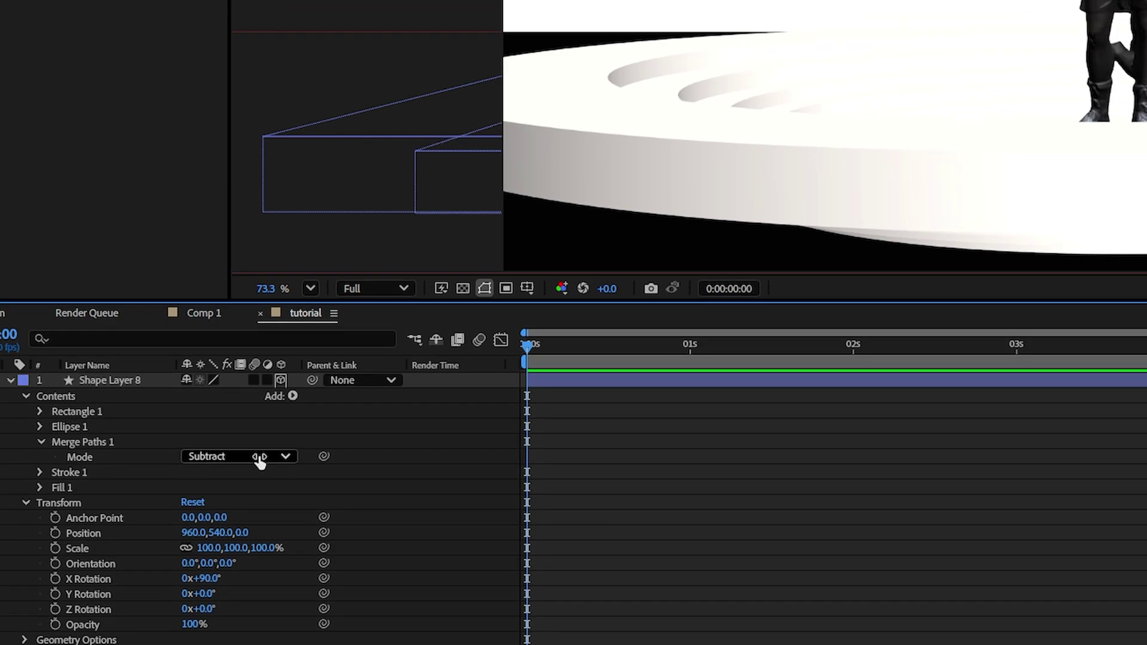
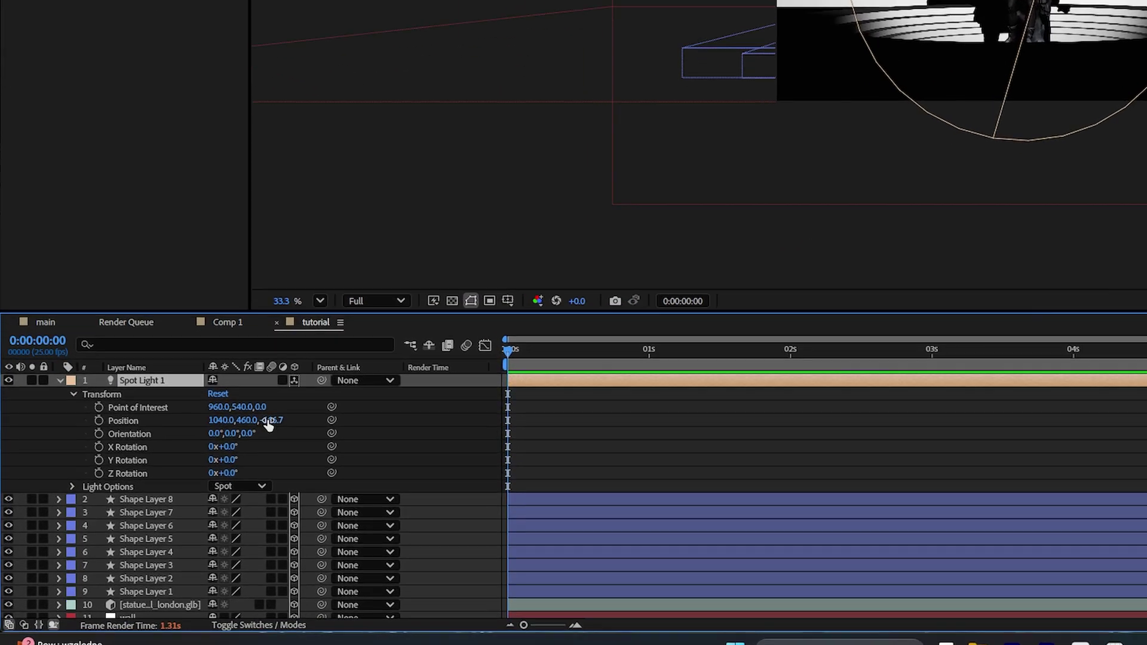
Set the spot light's Z position to 0
click(156, 500)
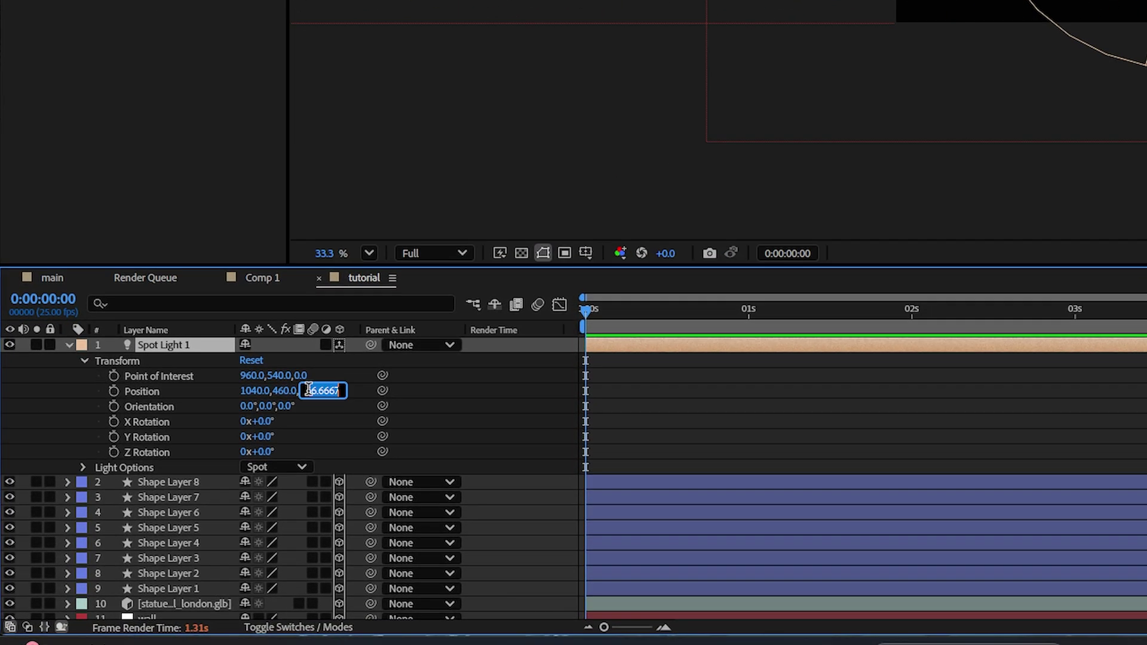
text(0)
key(Return)
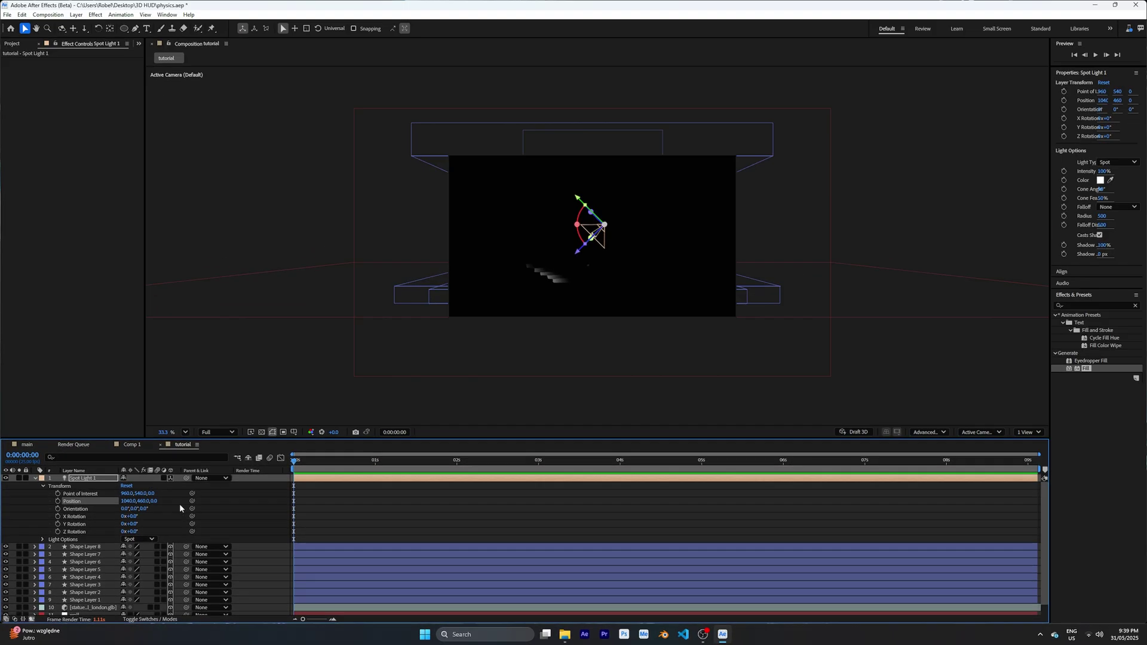
drag(717, 130, 725, 147)
drag(581, 239, 582, 239)
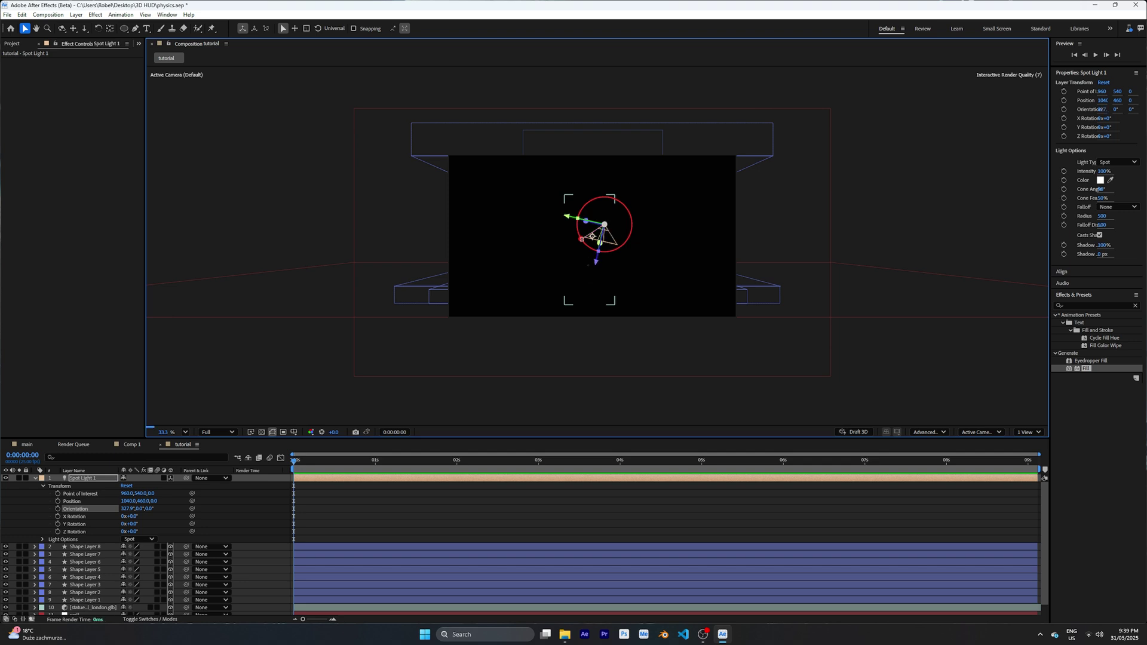
key(ctrl+z)
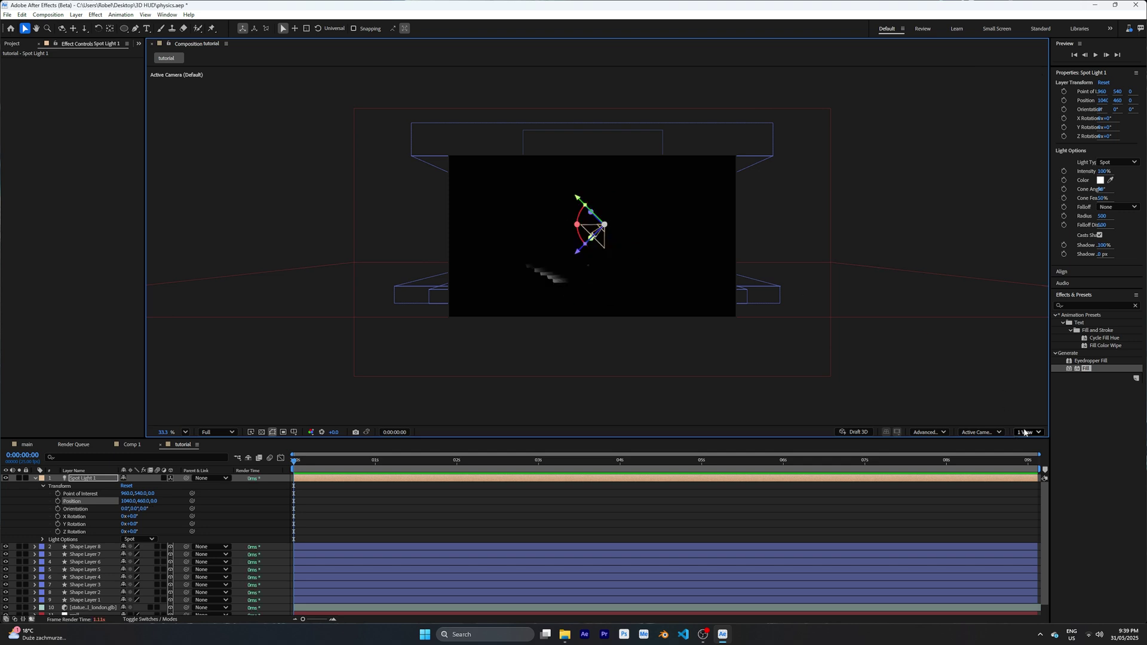
Switch to two views, tilt the spot light to an X orientation of about 314° and raise it to a Y position of about -733
click(1023, 431)
click(1034, 458)
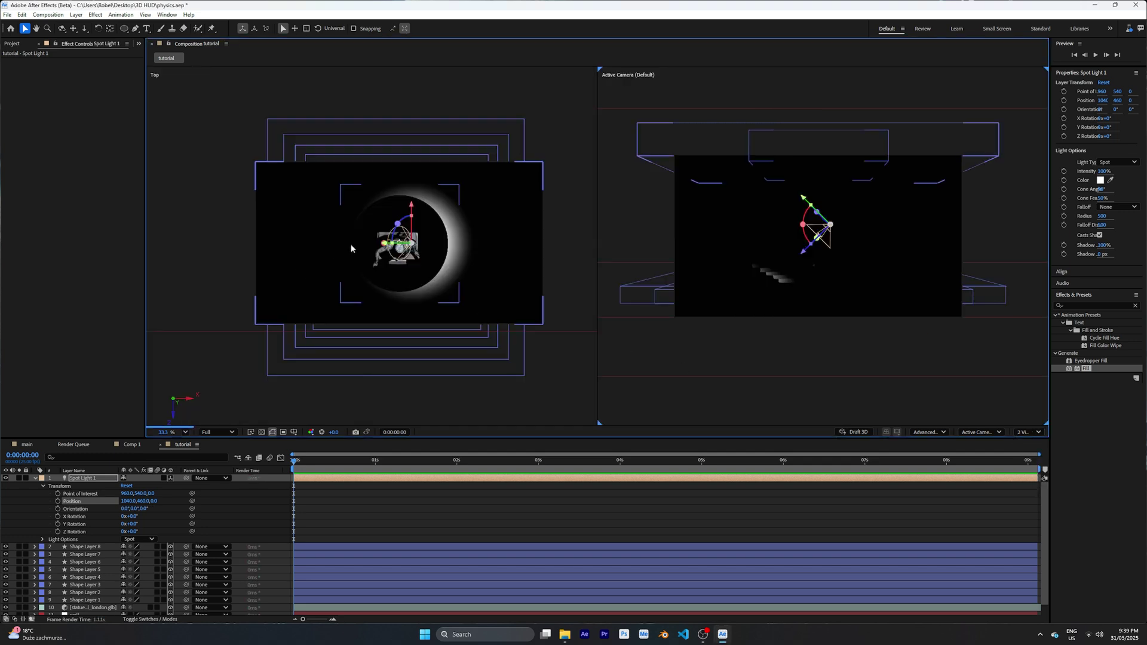
drag(802, 224, 814, 84)
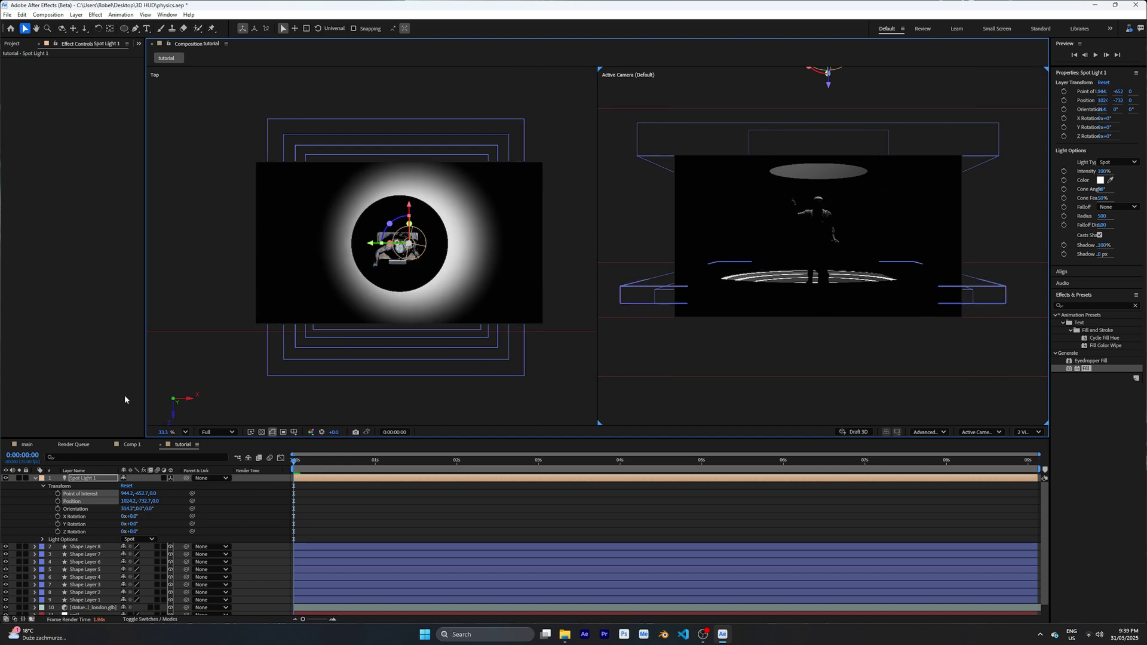
Widen the spot light's cone angle to 140° and centre the light above the statue at about X 966, Y -597
click(42, 540)
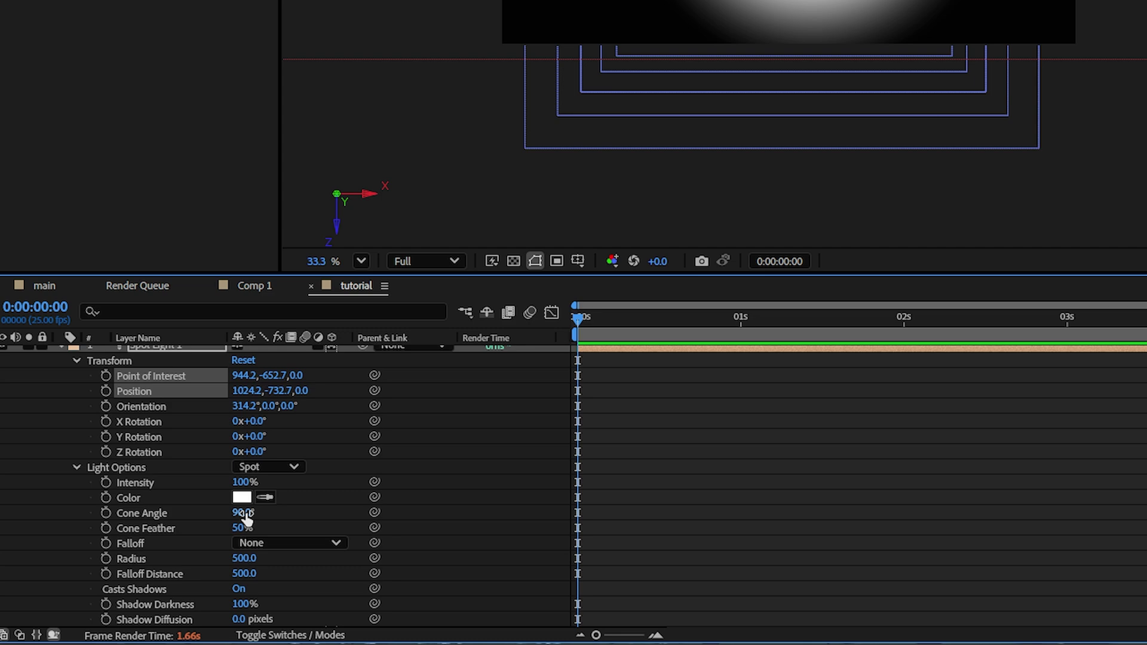
drag(126, 557, 130, 558)
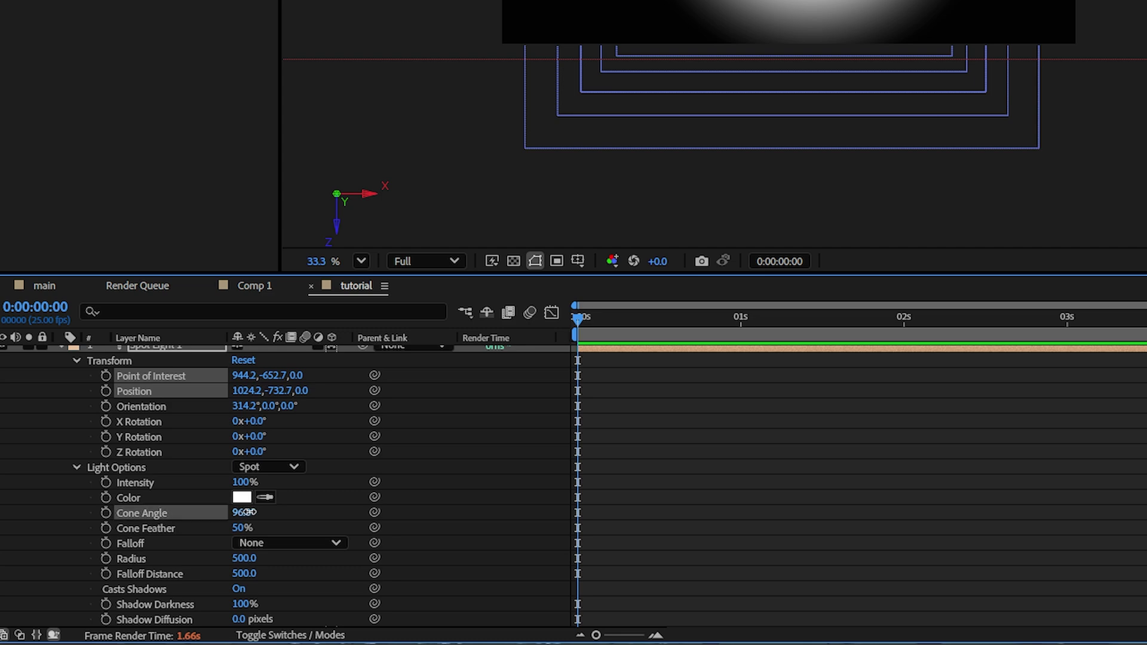
drag(262, 512, 284, 507)
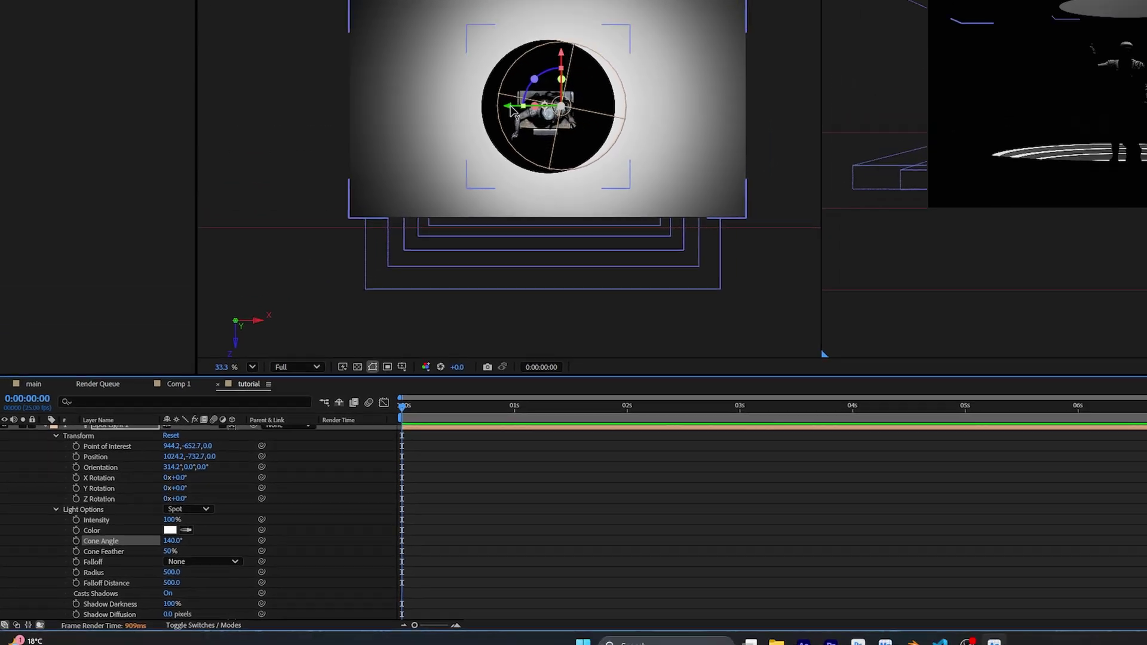
drag(510, 111, 499, 111)
drag(819, 87, 819, 108)
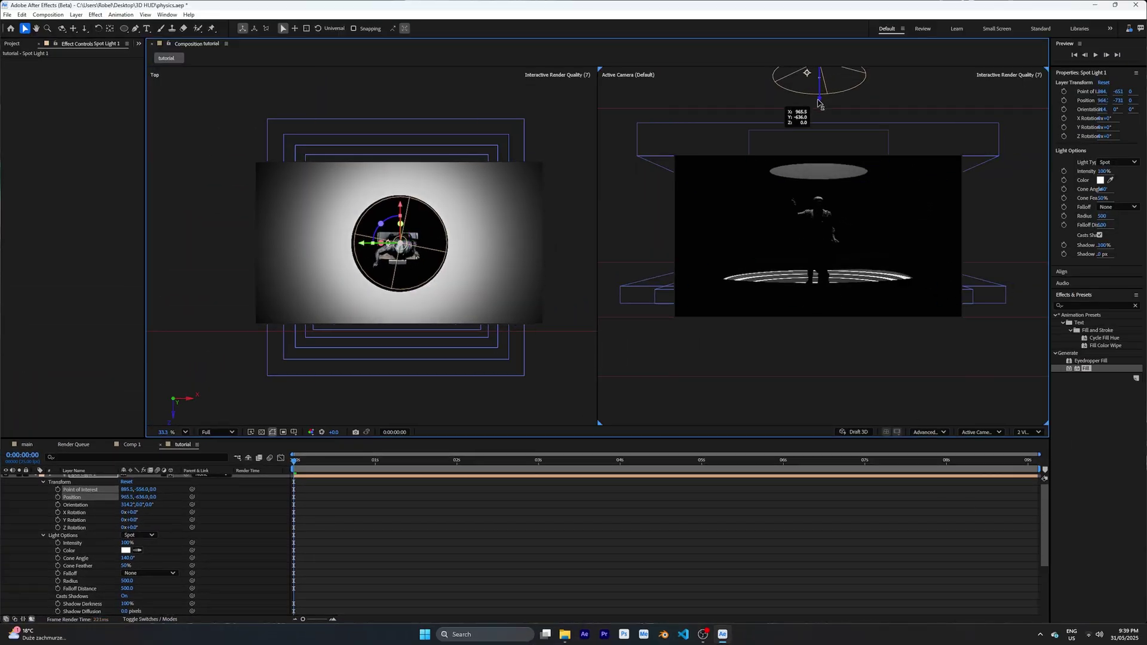
Set the spot light's intensity to 143% and its shadow diffusion to 32 pixels
scroll(97, 533, down, 3)
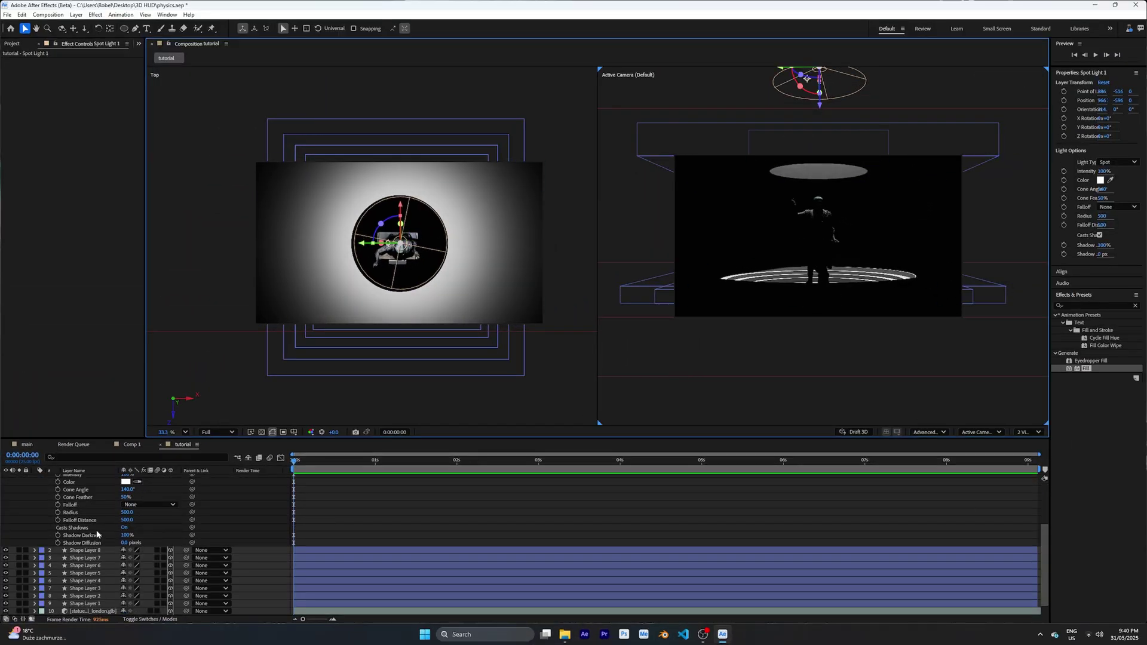
scroll(97, 535, up, 3)
drag(127, 519, 153, 521)
scroll(138, 526, down, 1)
drag(124, 572, 131, 573)
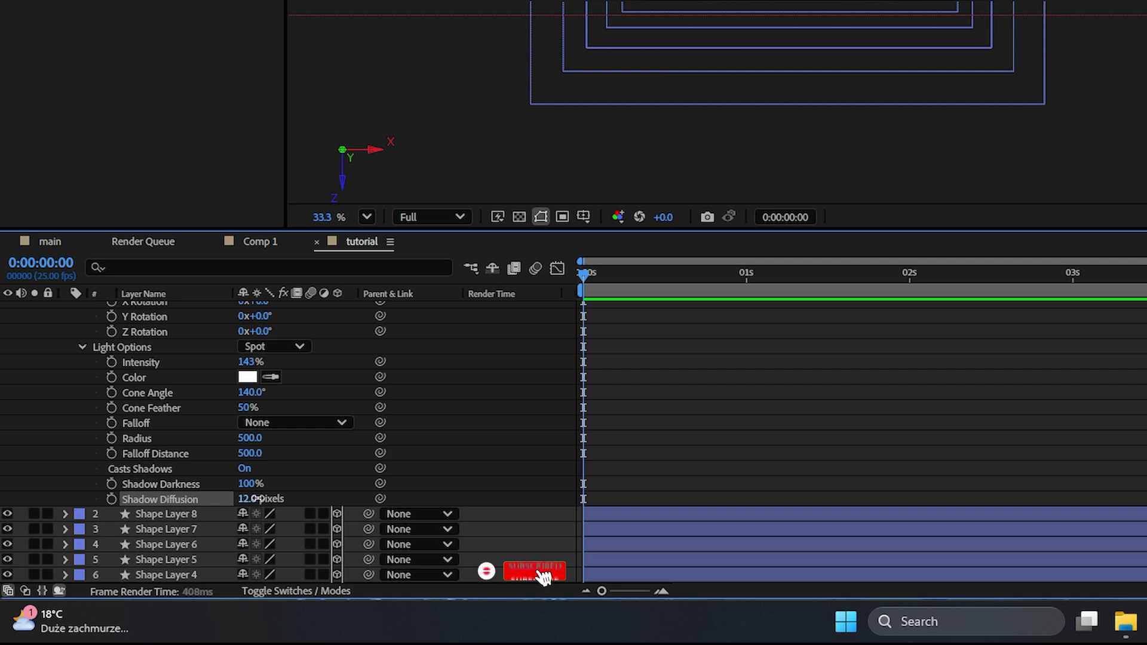
drag(258, 498, 269, 498)
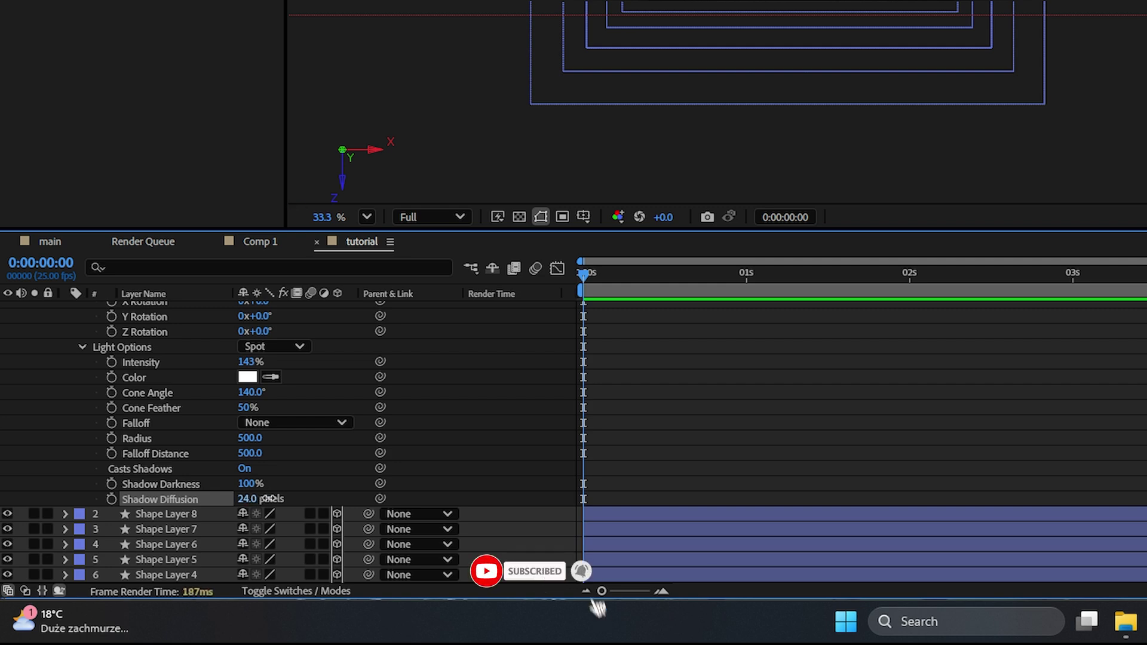
scroll(328, 461, up, 3)
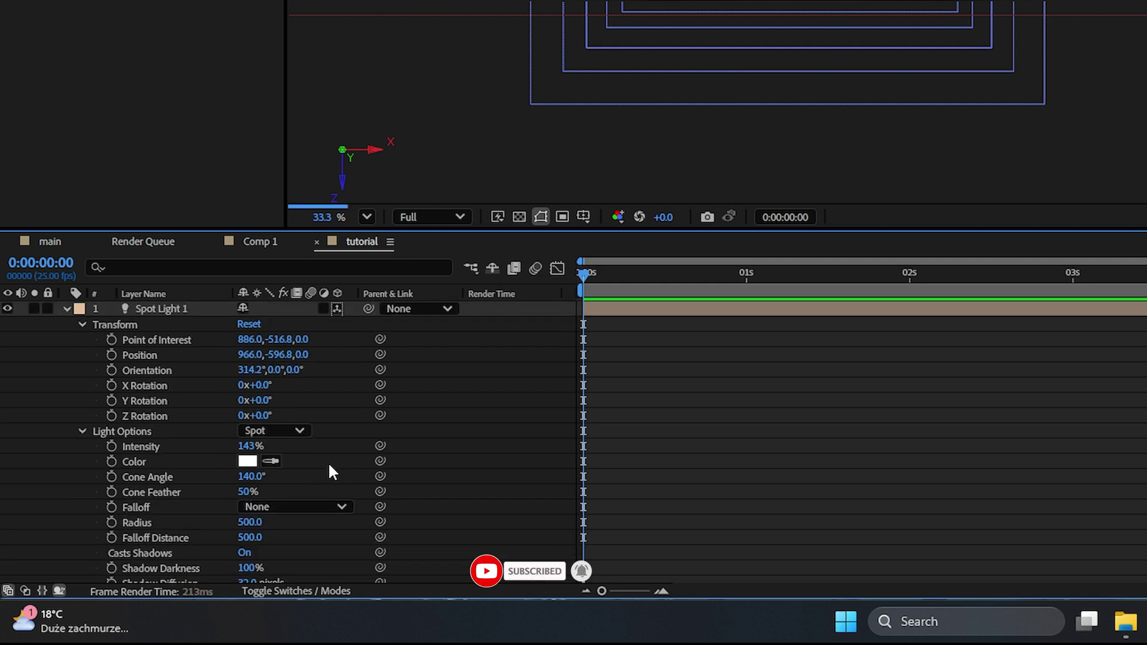
Duplicate the spot light and widen the copy's cone angle to 171°
click(67, 308)
click(149, 306)
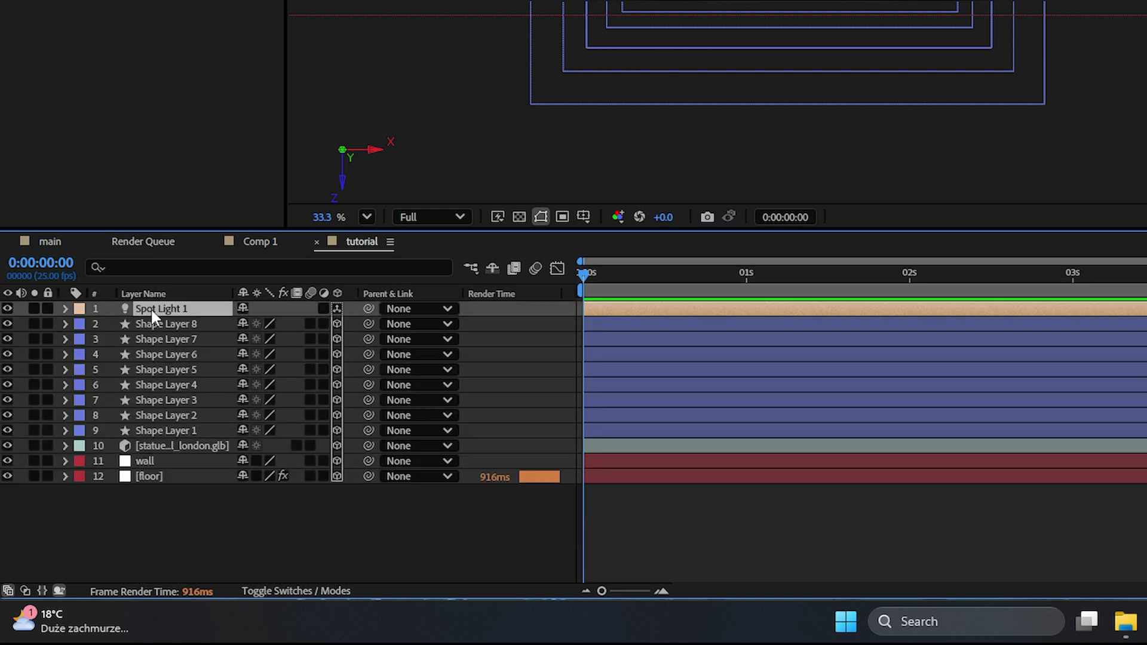
key(ctrl+d)
click(65, 309)
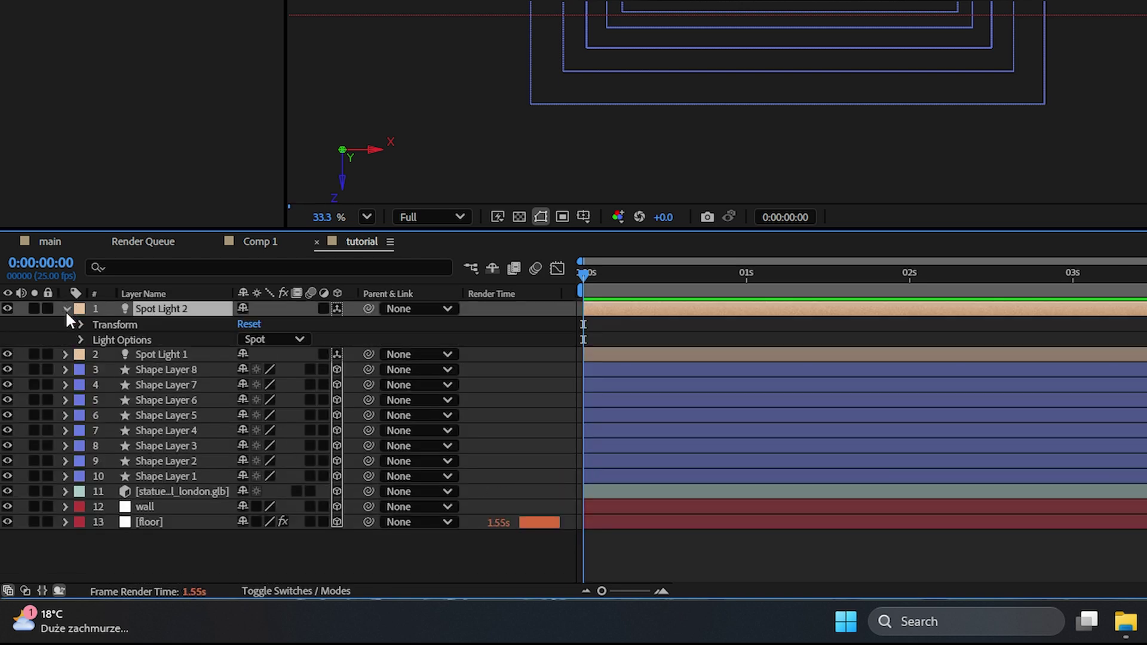
click(82, 340)
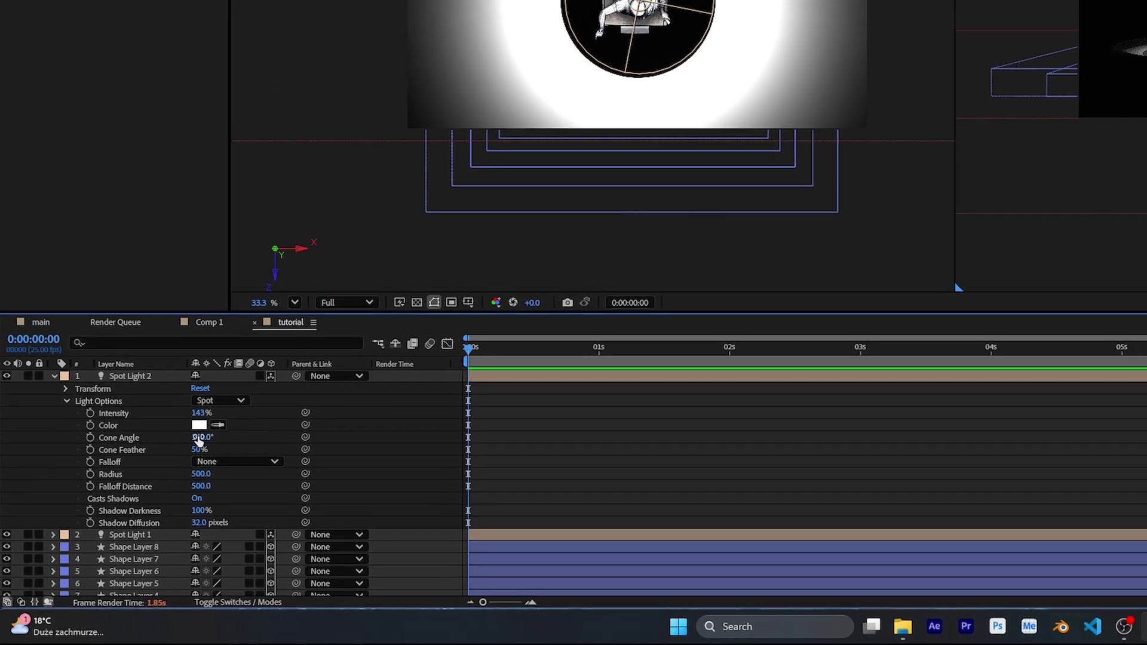
drag(199, 441, 189, 469)
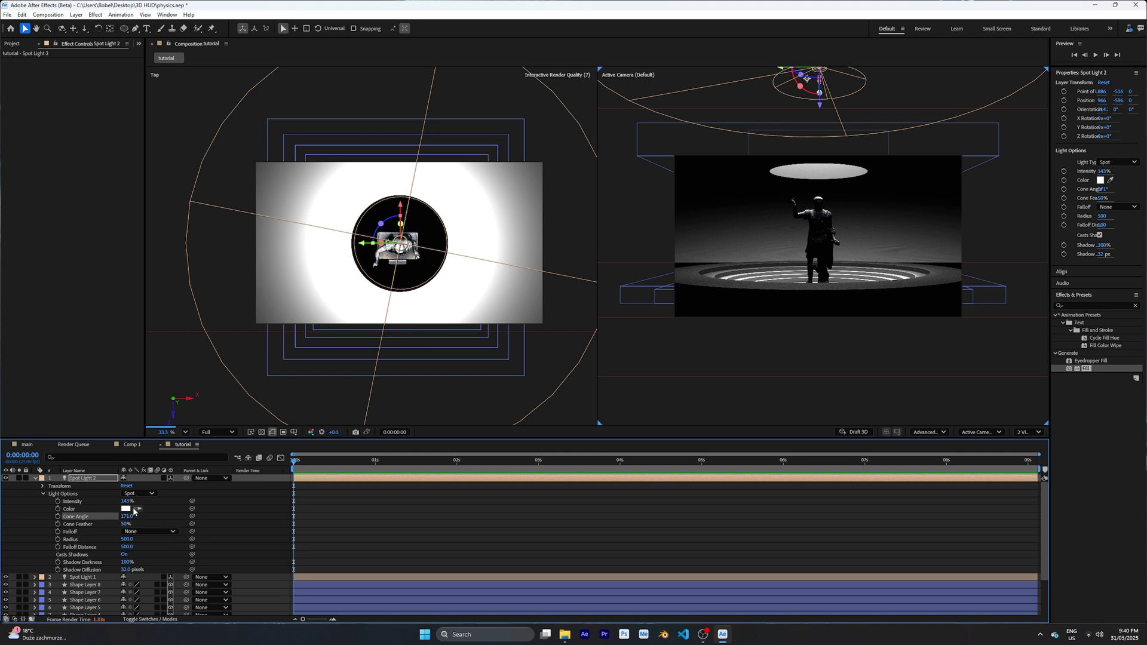
Lower the duplicated light's intensity to 92%, switch to a single view and raise its shadow diffusion to about 88 pixels
drag(125, 505, 99, 498)
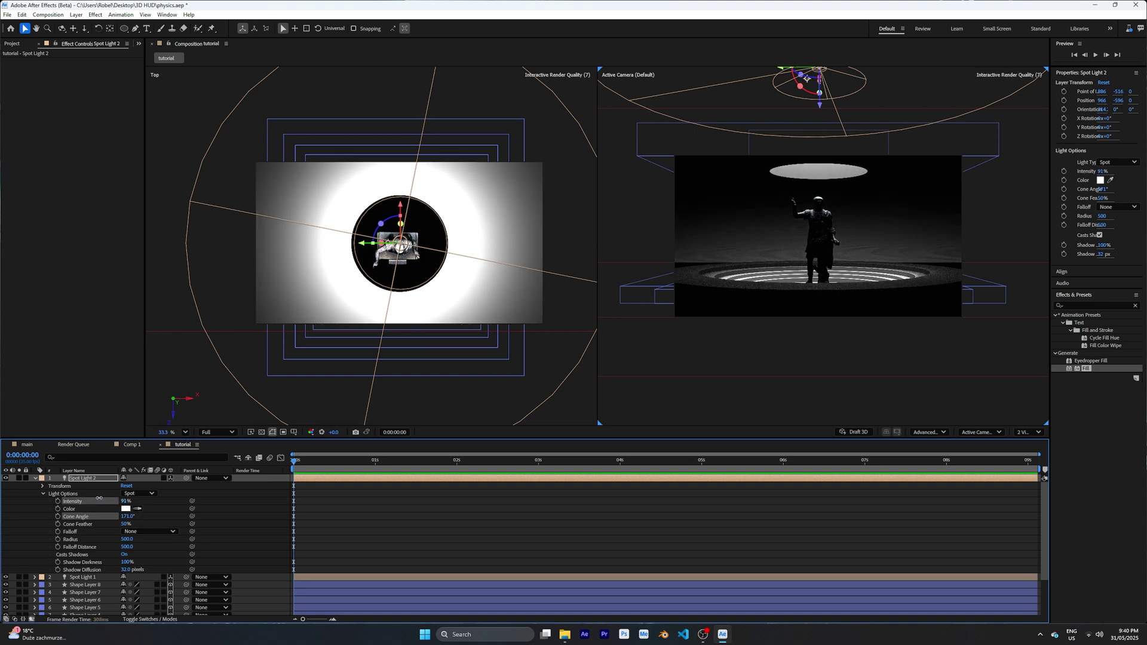
click(1023, 432)
click(1031, 448)
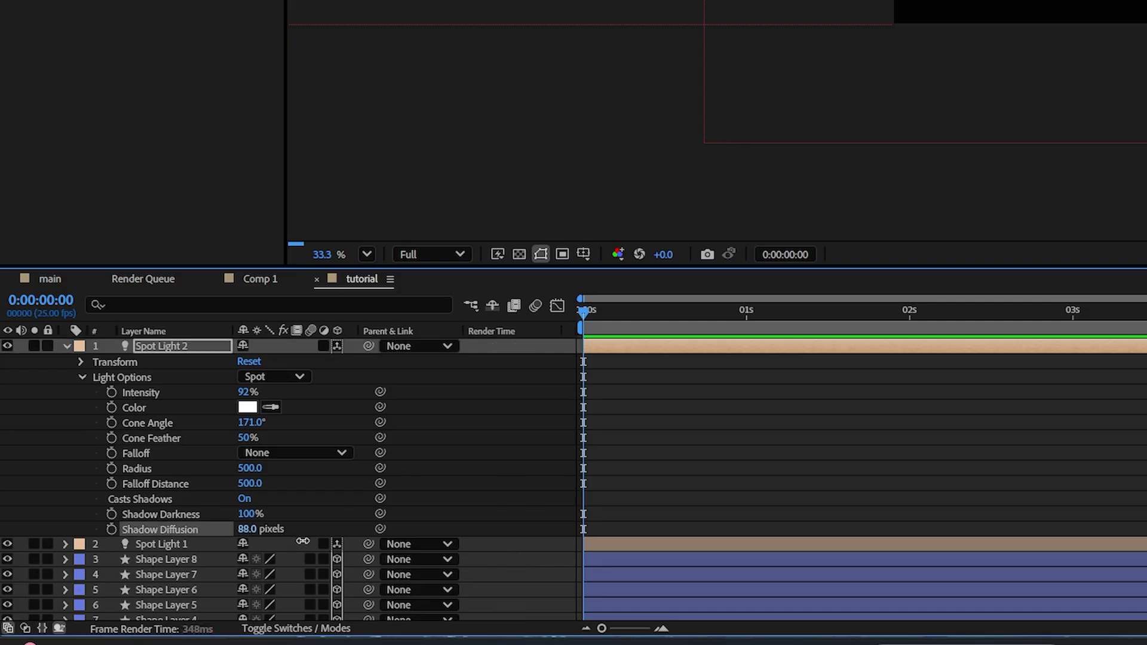
drag(310, 541, 314, 541)
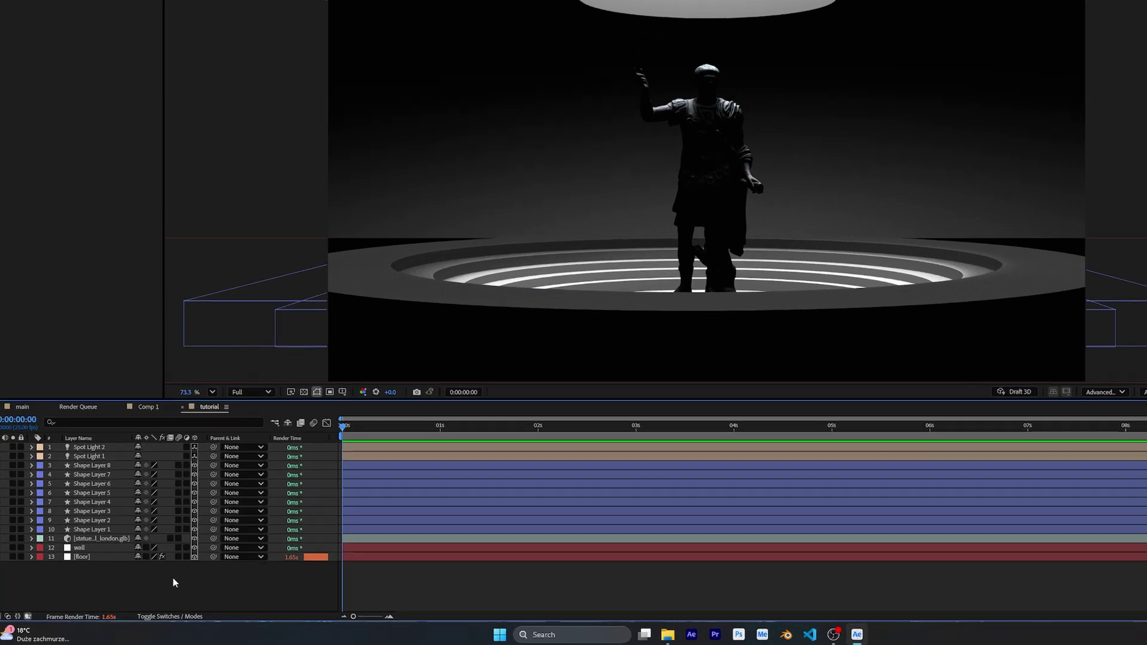
Add a two-node camera with the 50mm preset
right_click(152, 589)
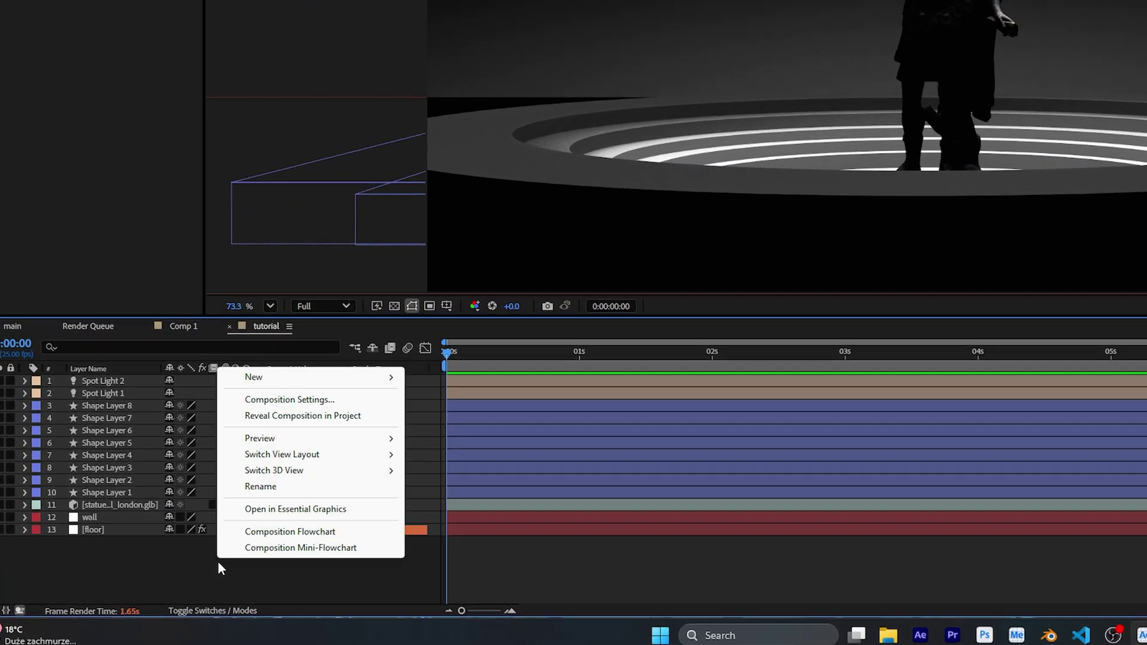
mouse_move(336, 375)
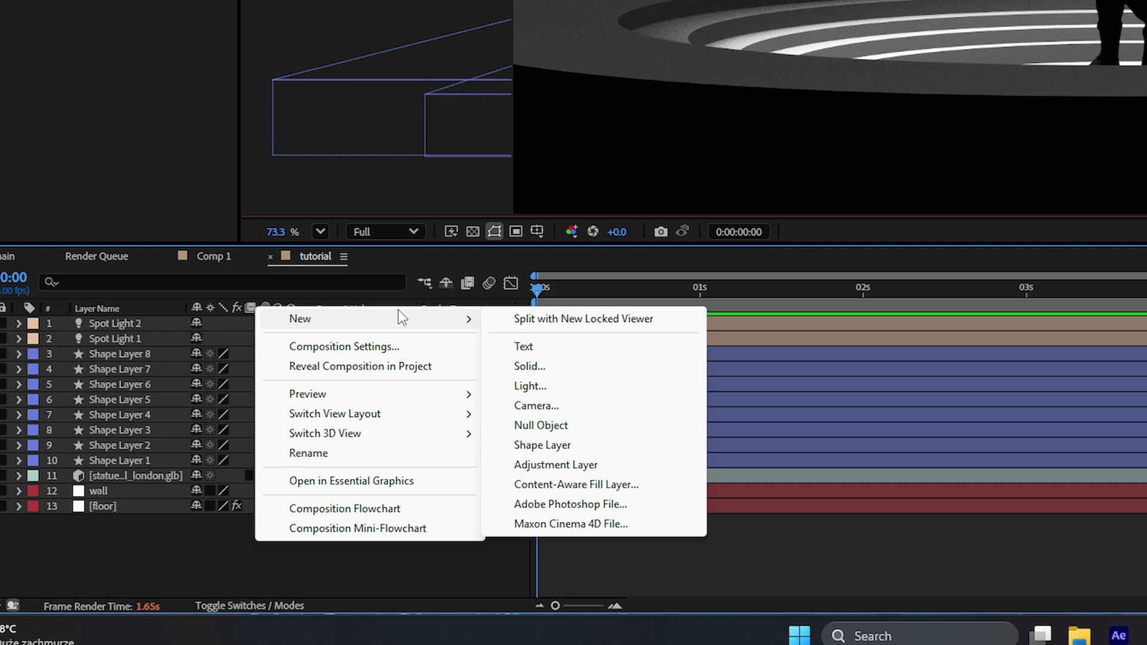
click(578, 410)
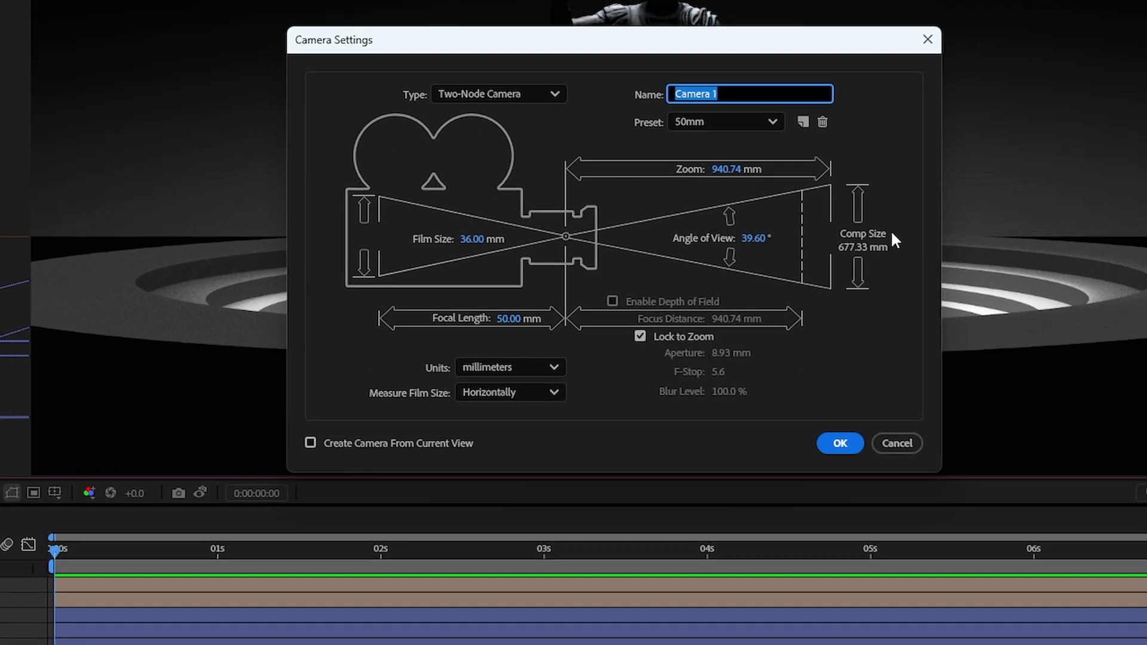
click(777, 123)
click(778, 124)
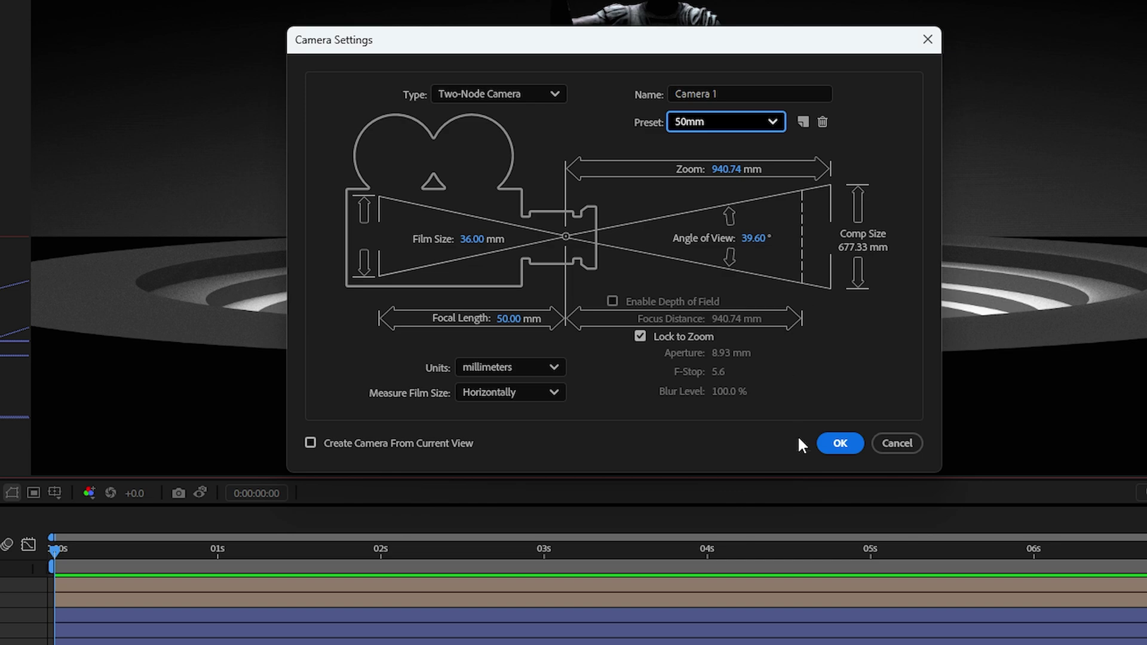
click(839, 441)
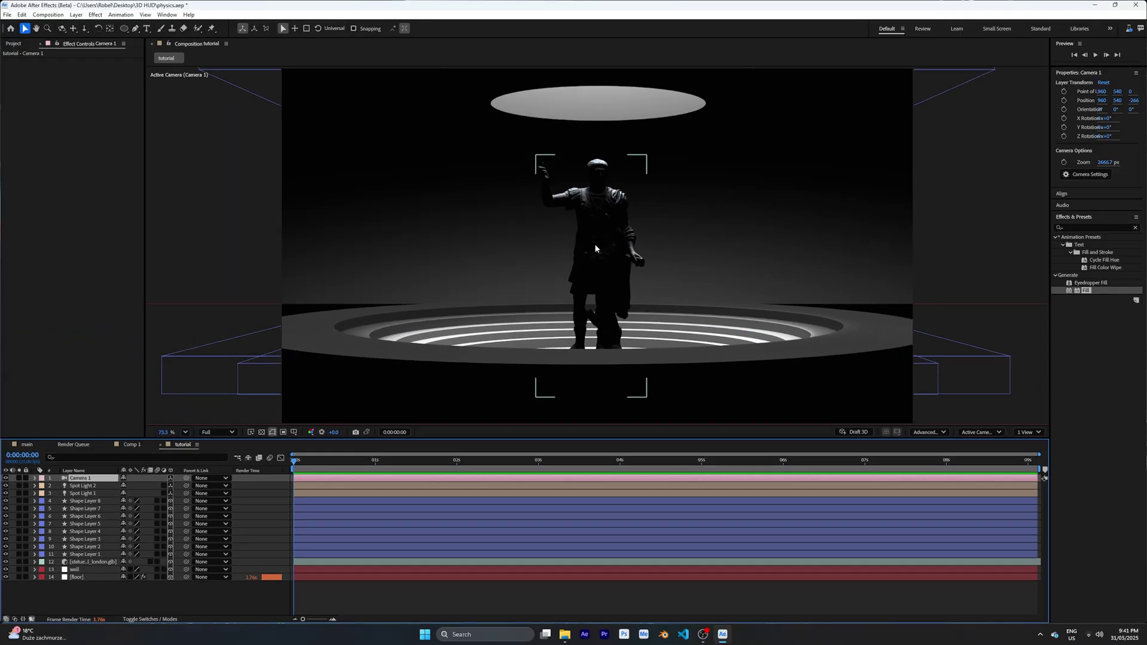
Orbit the camera upward so it looks down on the statue and the stepped rings
key(c)
key(c)
key(c)
key(c)
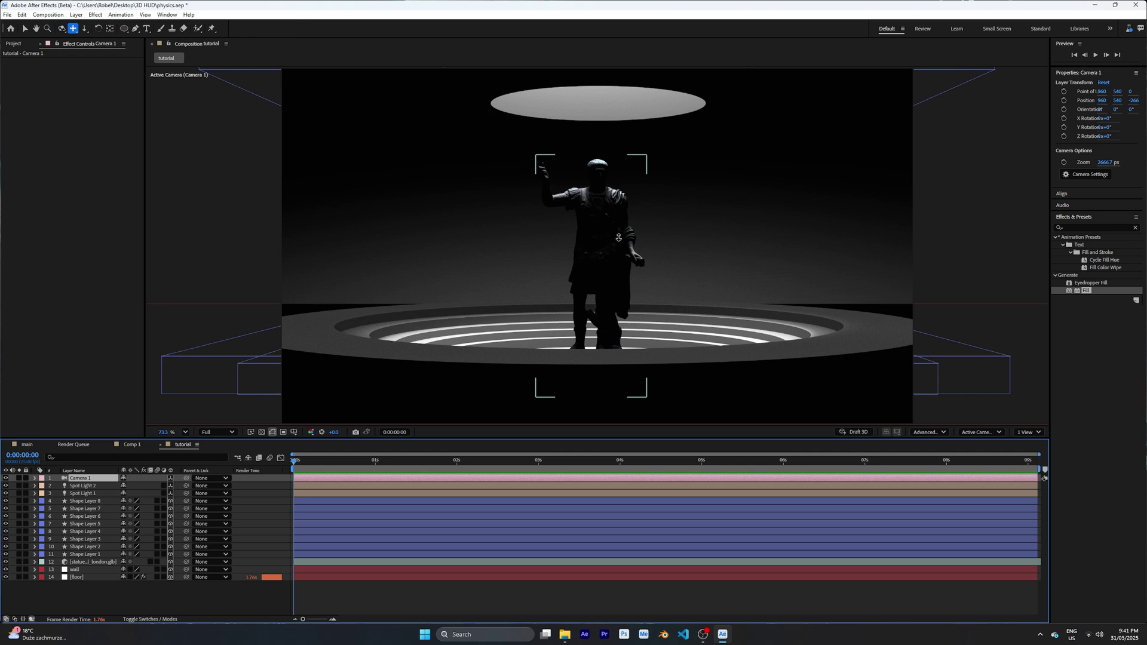
drag(617, 236, 617, 246)
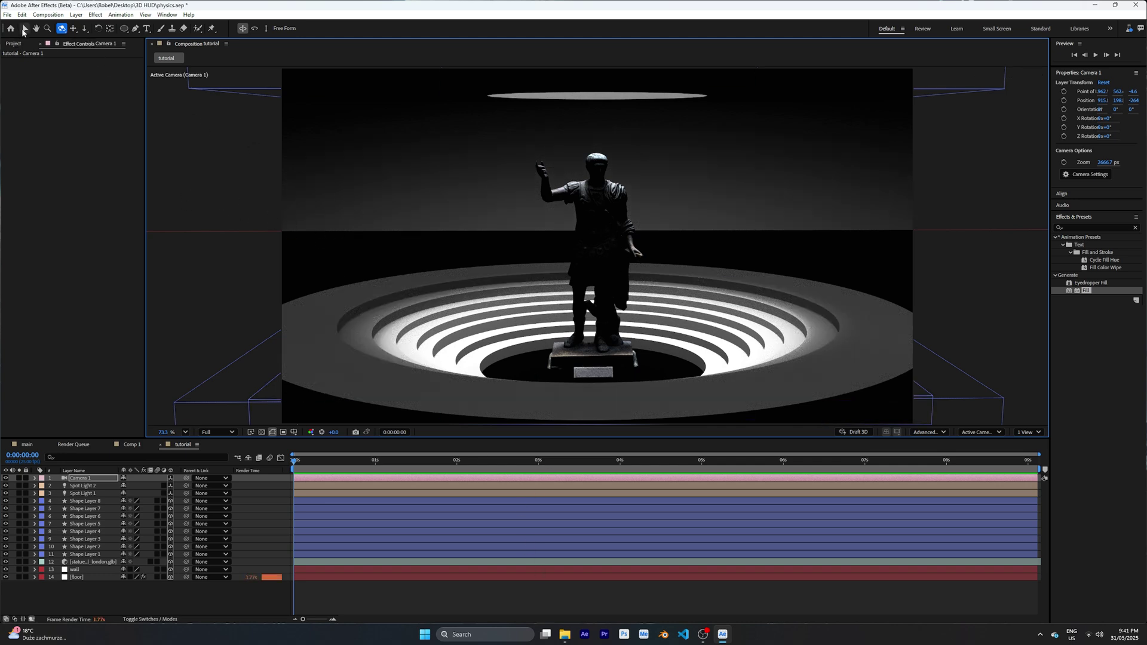
click(24, 29)
click(533, 473)
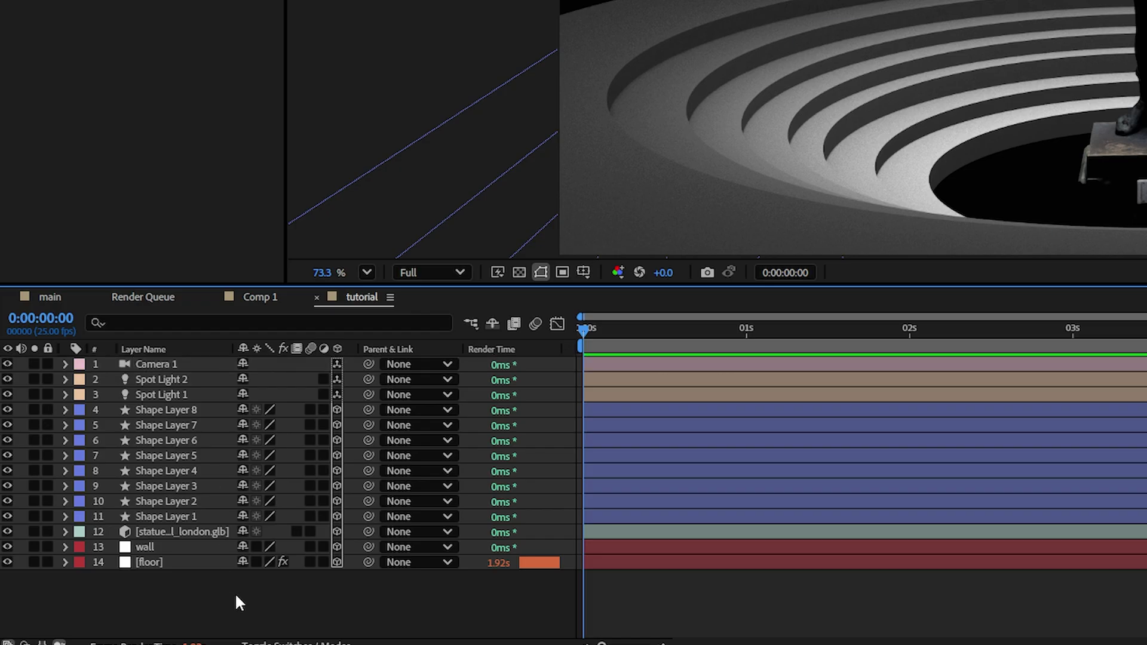
Add a null object and parent the camera to it
right_click(120, 595)
mouse_move(351, 369)
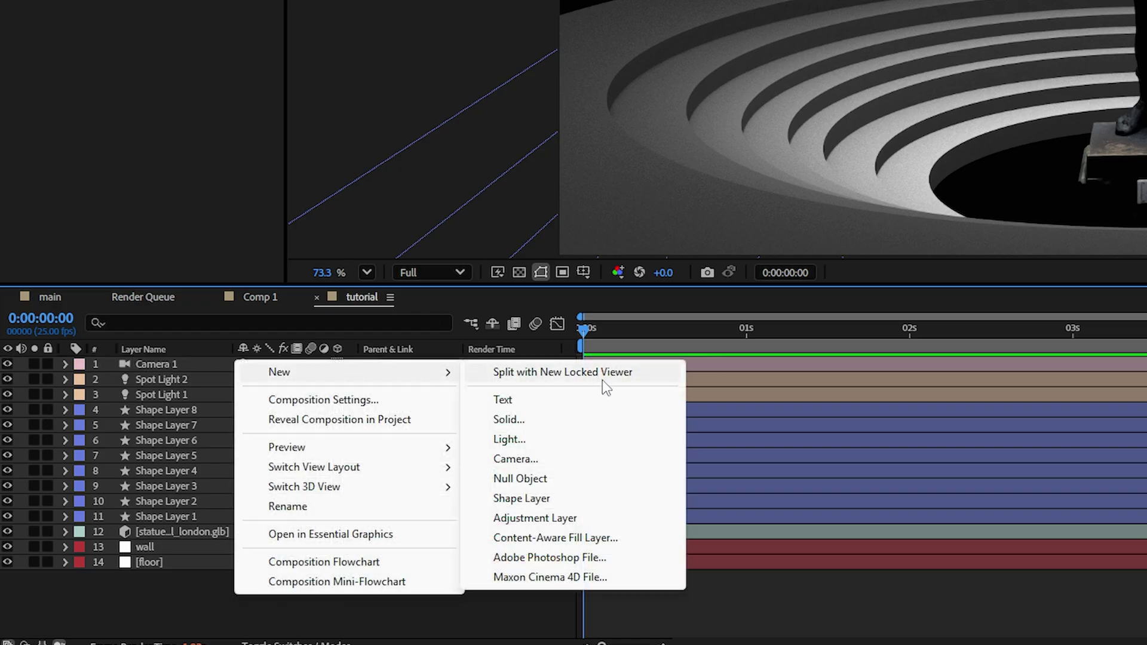
click(572, 480)
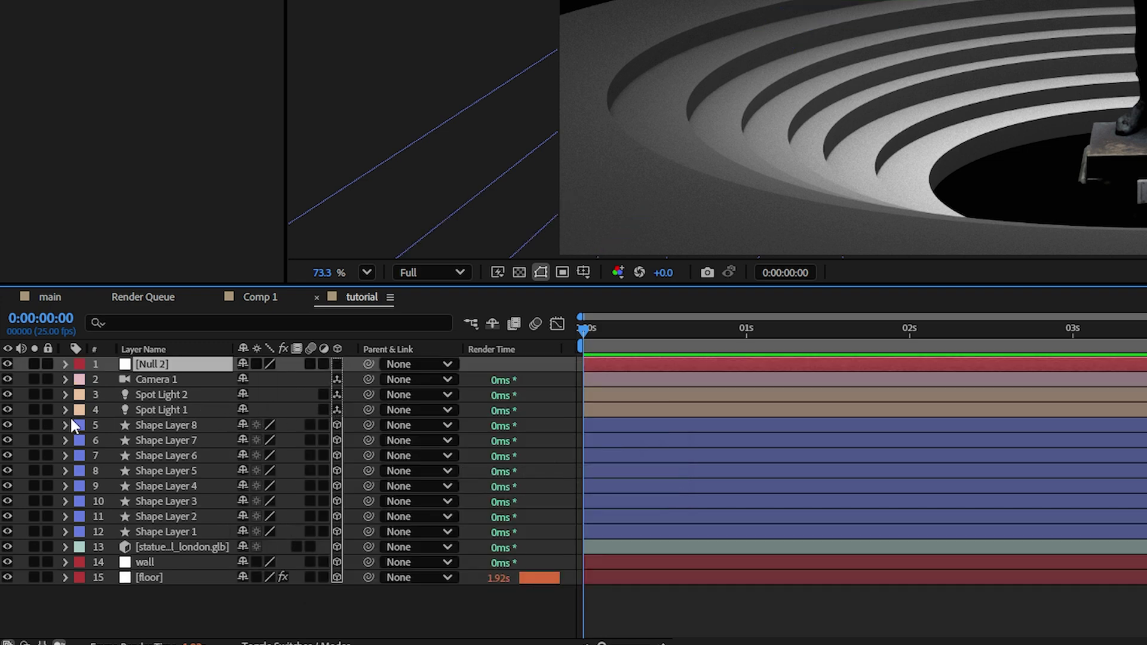
click(296, 643)
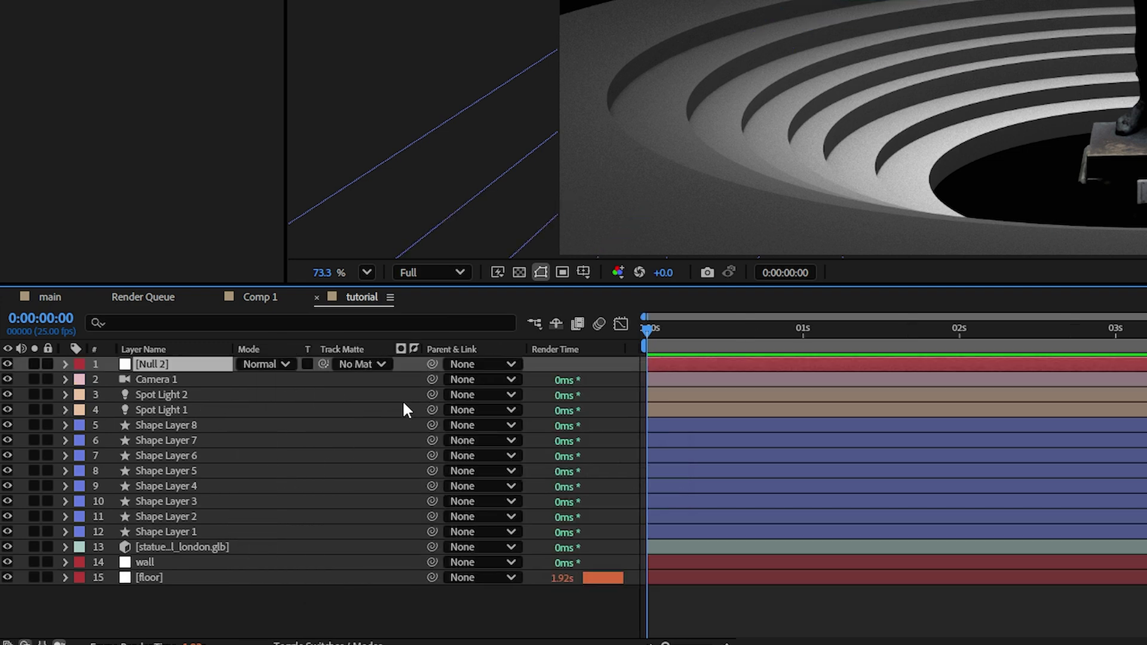
drag(433, 379, 155, 365)
Rename the null object as "camera control"
right_click(156, 365)
click(249, 312)
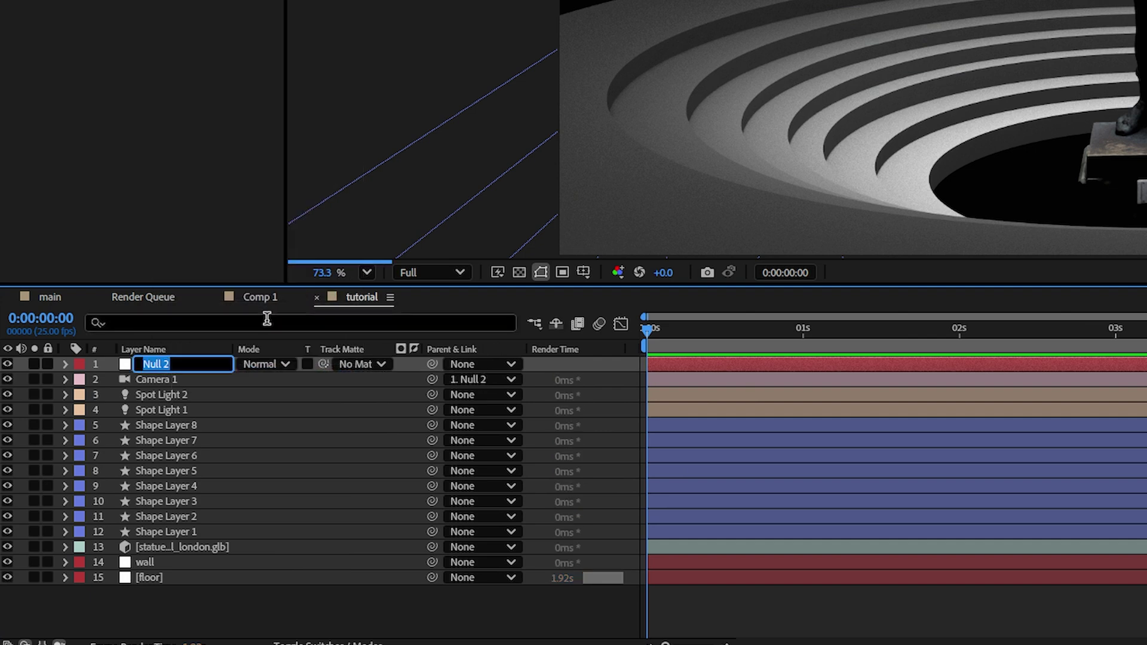
text(camera control)
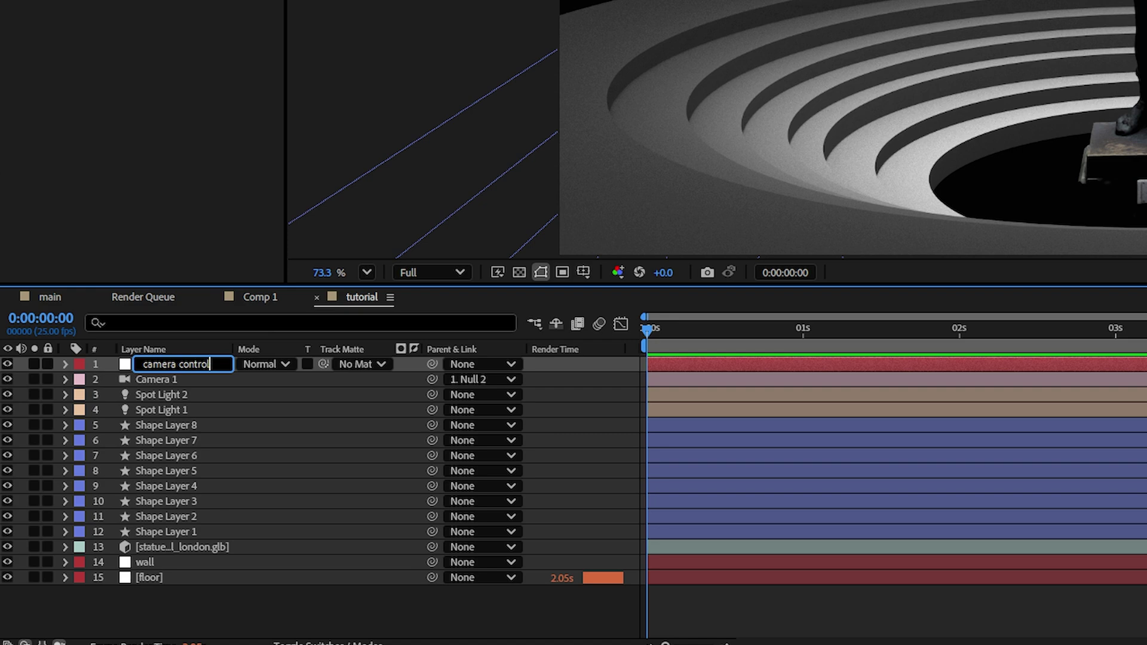
click(383, 604)
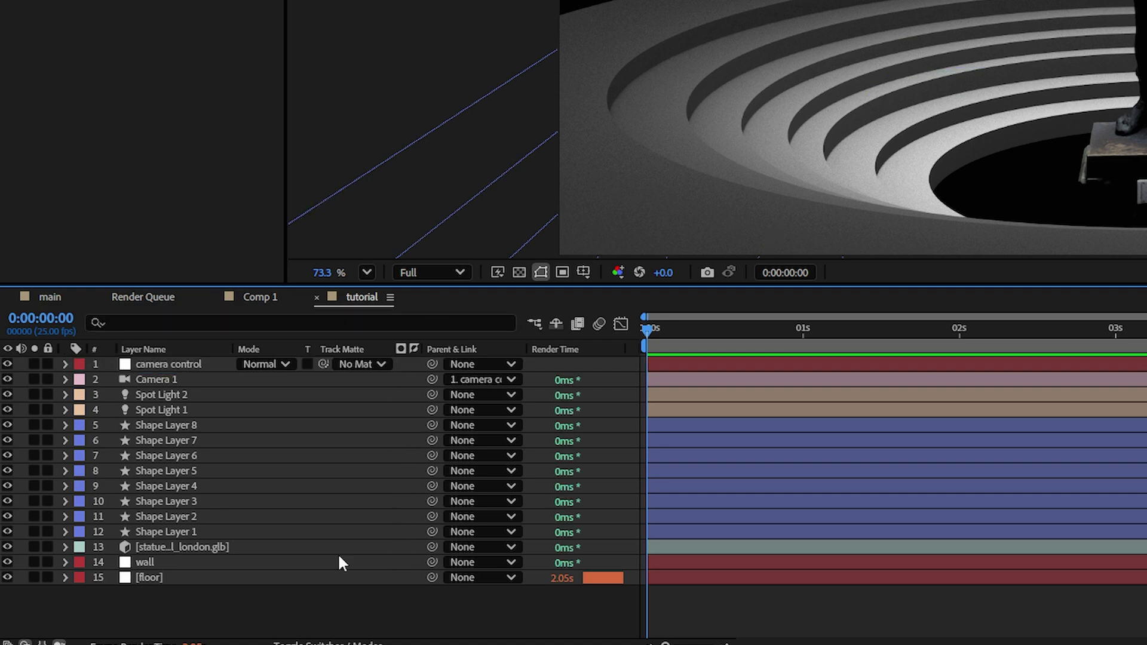
Make the camera control null a 3D layer and reveal its rotation properties
click(154, 365)
key(r)
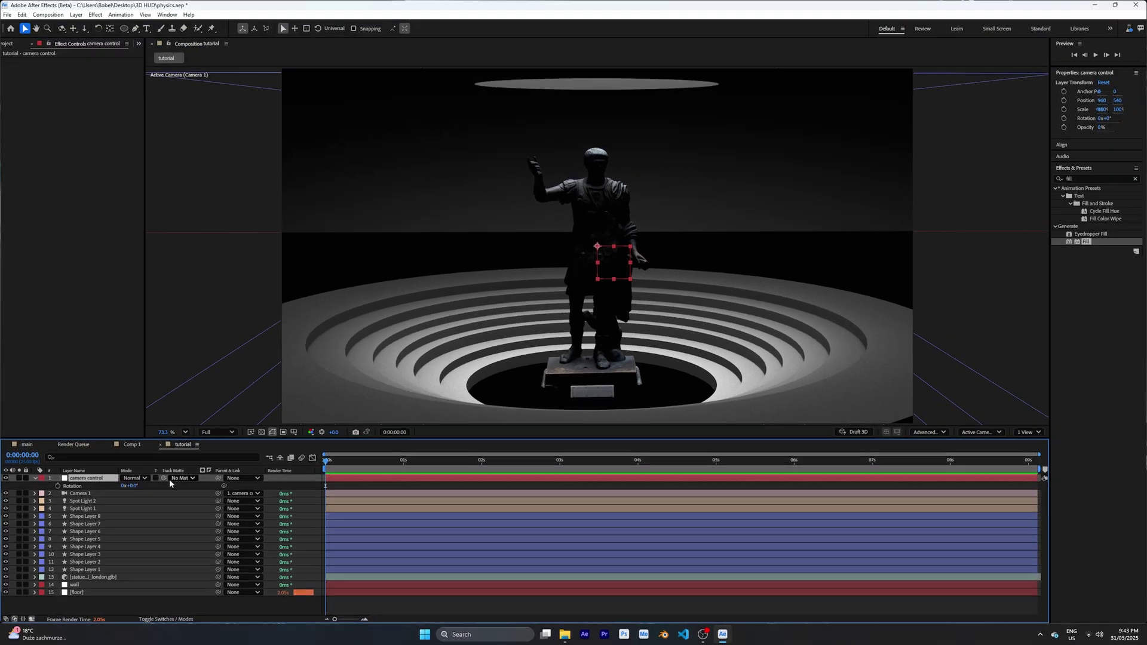
click(167, 618)
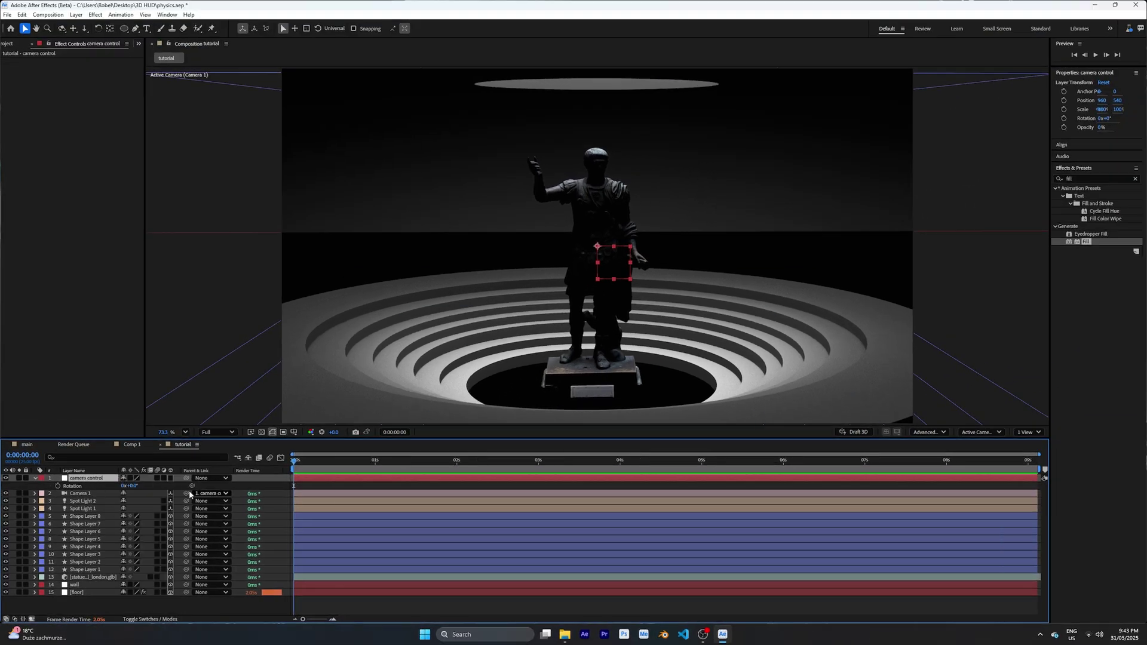
click(171, 477)
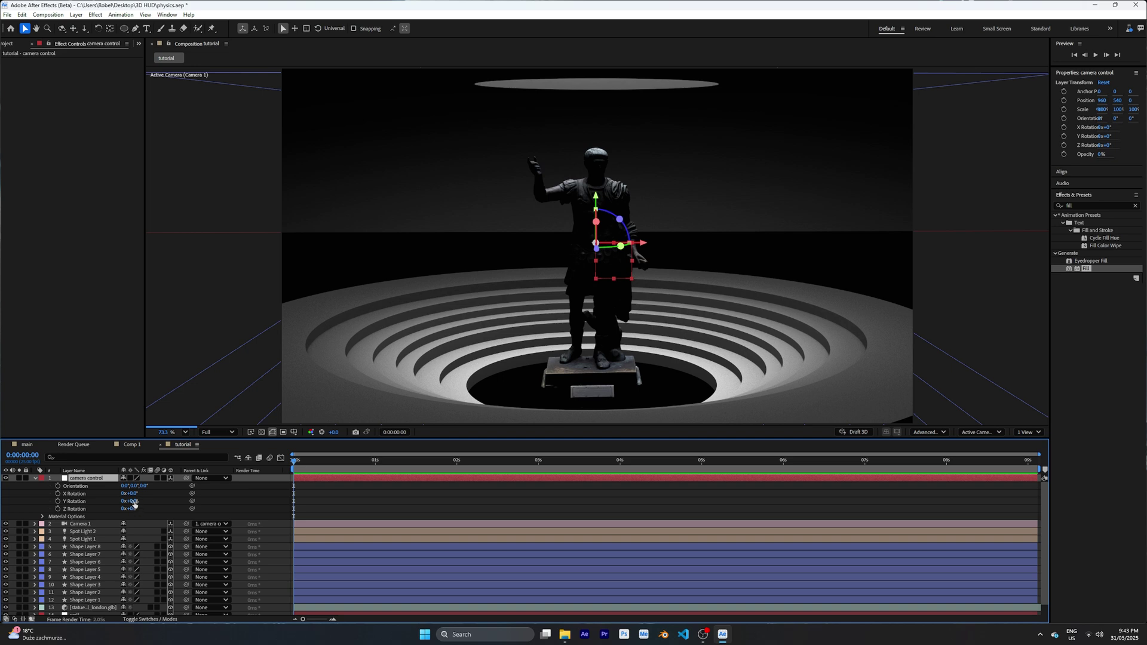
Try rotating the camera control null about its Y axis, undo the rotation and collapse the layer's properties
drag(134, 504, 164, 501)
key(ctrl+z)
click(35, 479)
Create a white 1920 × 1080 px solid layer
right_click(160, 594)
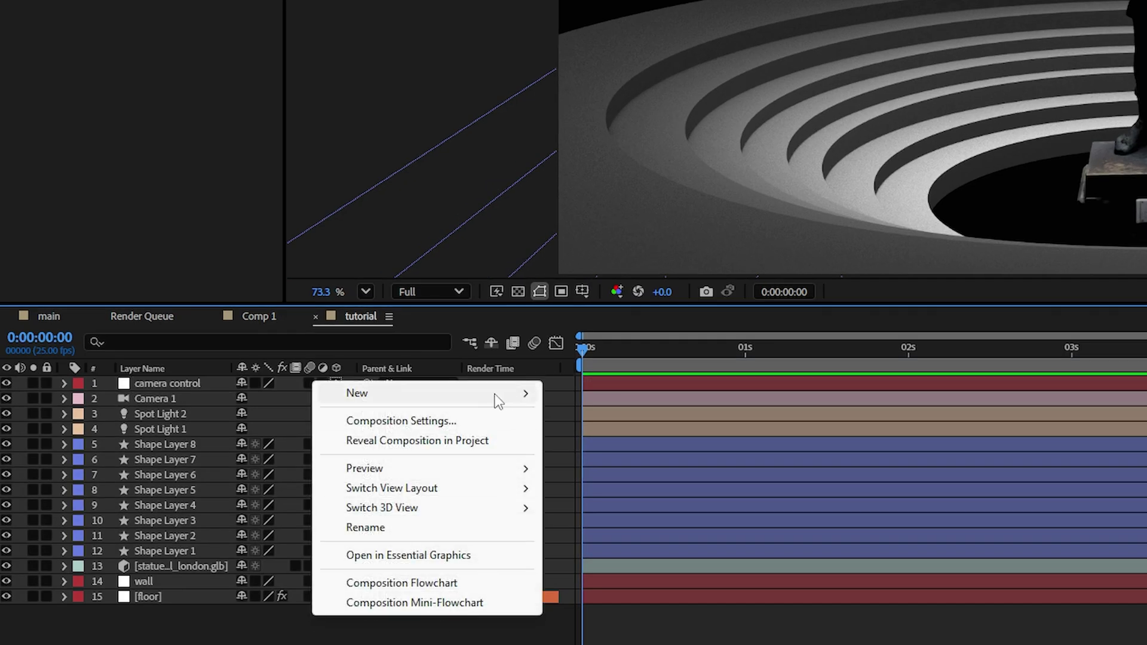
mouse_move(496, 402)
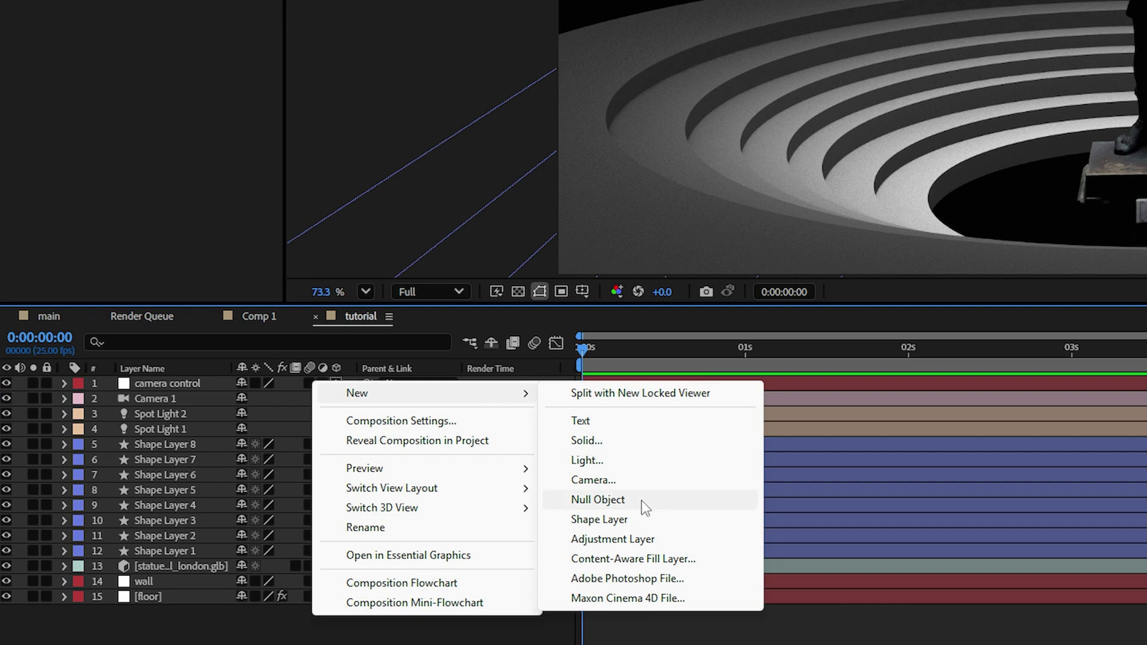
click(632, 445)
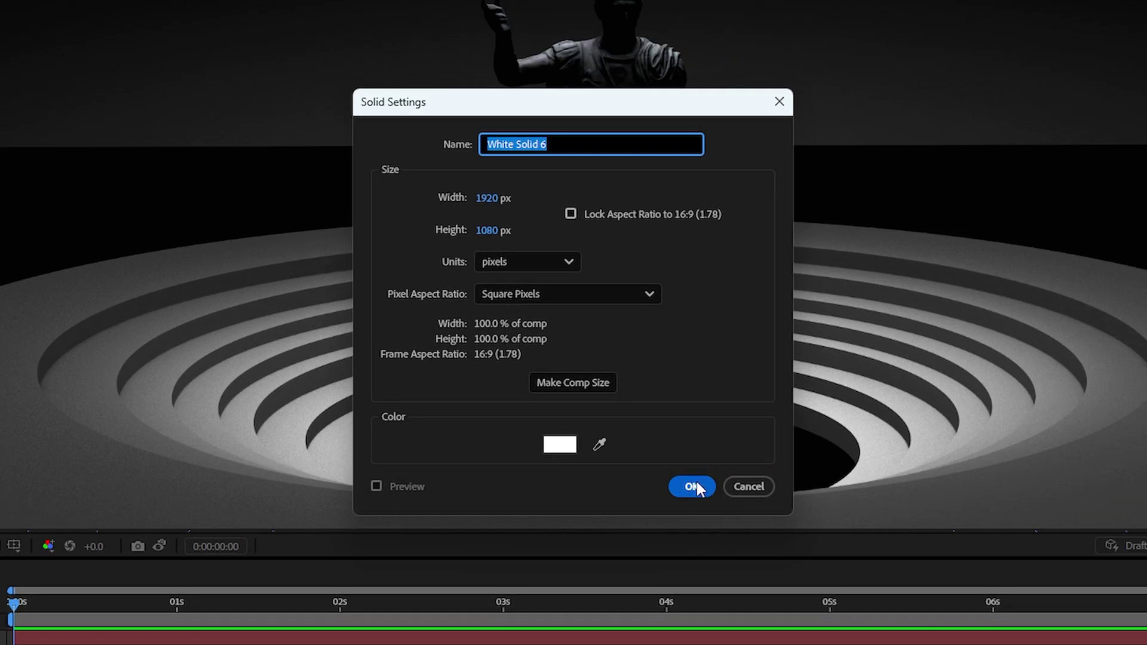
click(693, 486)
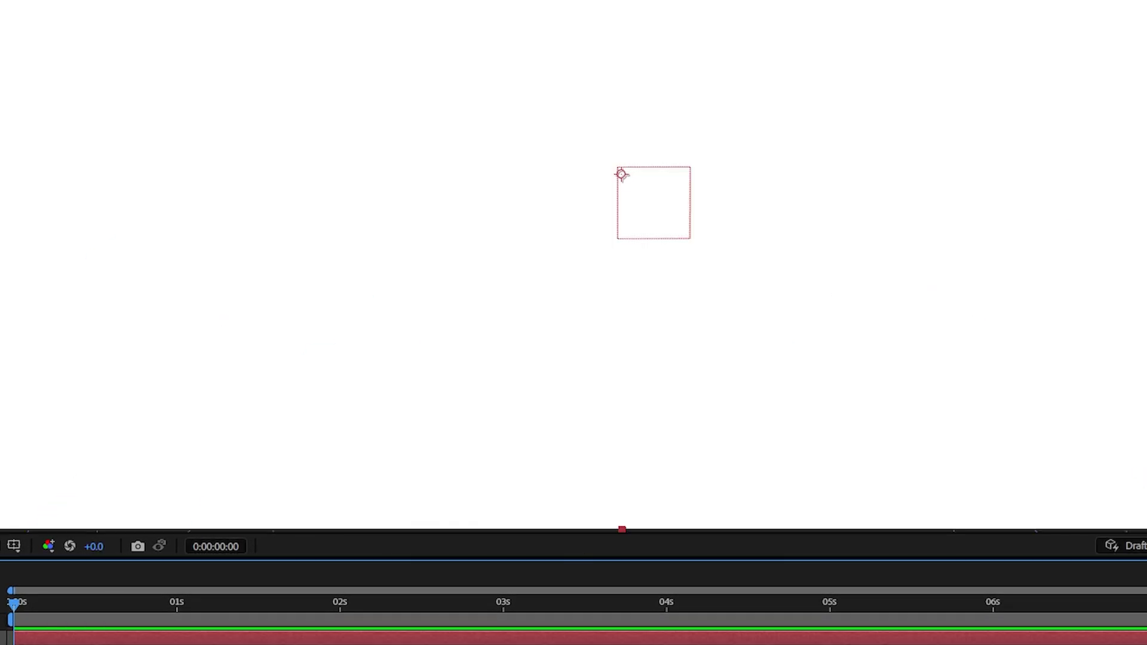
Find the CC Ball Action effect and apply it to the white solid
click(1059, 214)
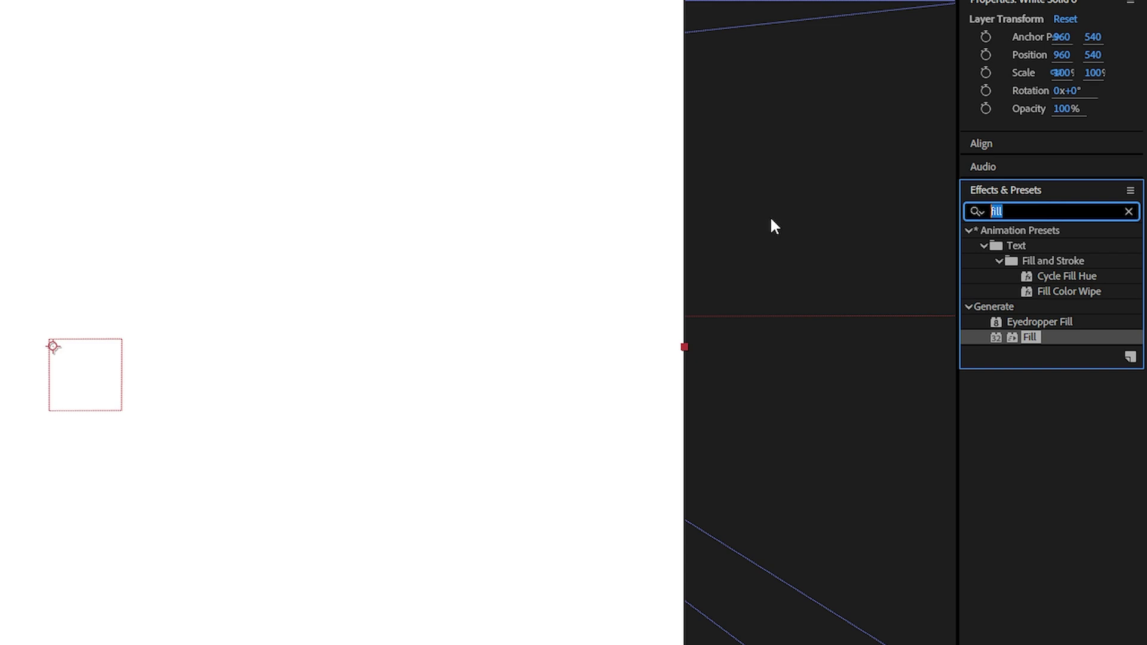
text(cc ba)
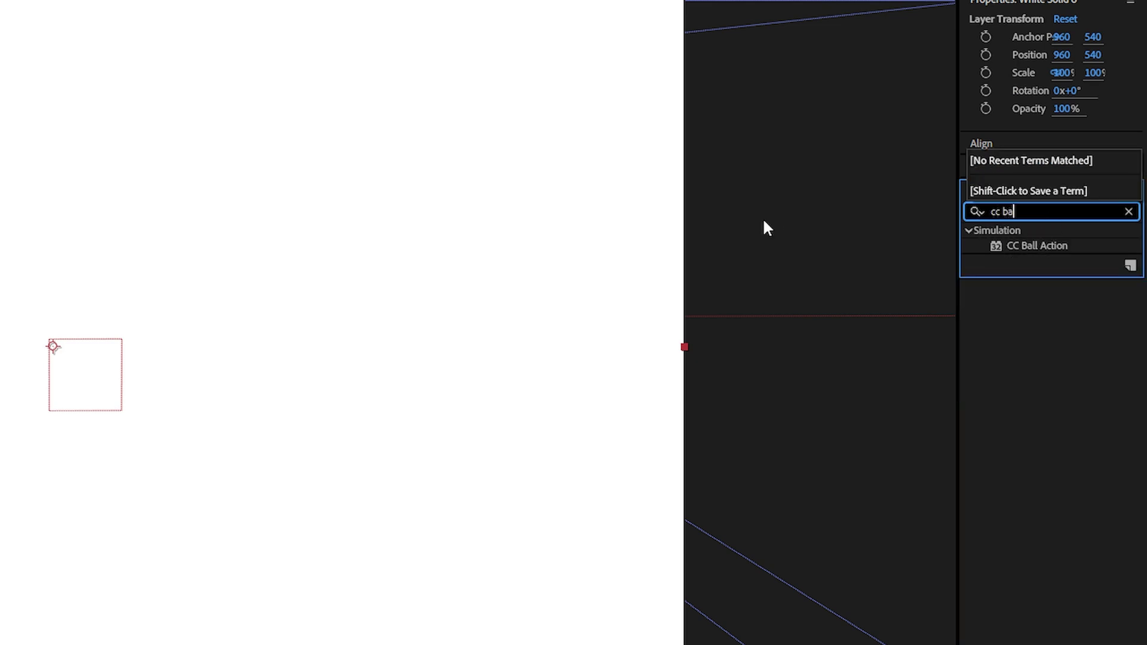
drag(1061, 243, 180, 399)
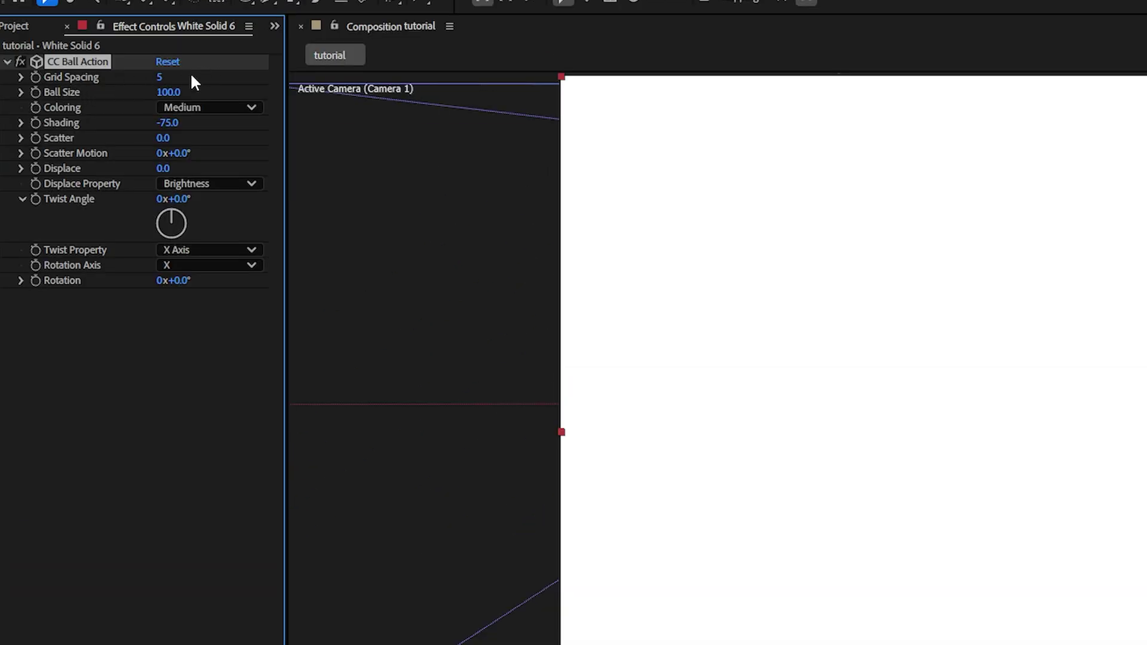
Set the CC Ball Action grid spacing to 2, ball size to 17 and scatter to 403
click(159, 79)
text(2)
click(155, 352)
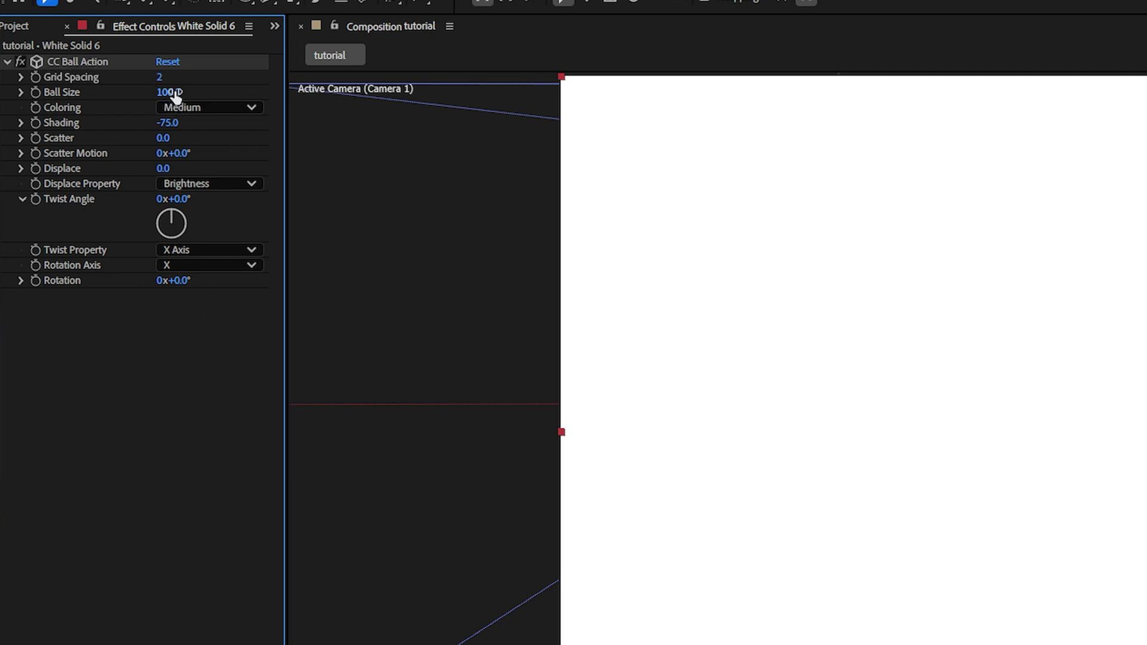
drag(170, 93, 144, 105)
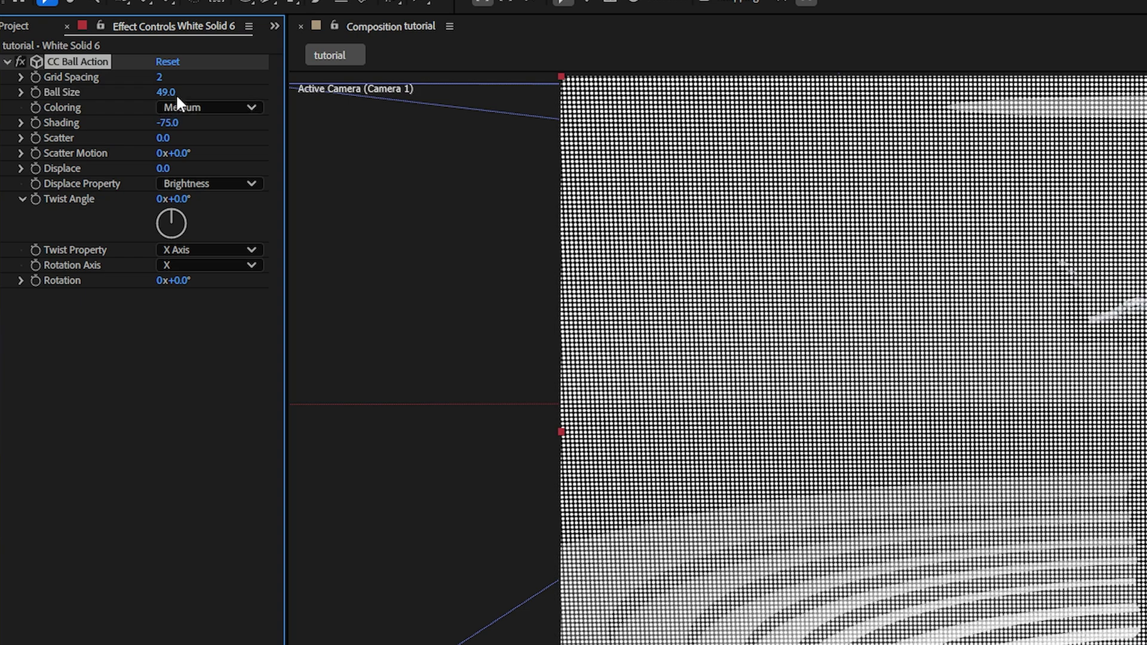
drag(152, 91, 145, 95)
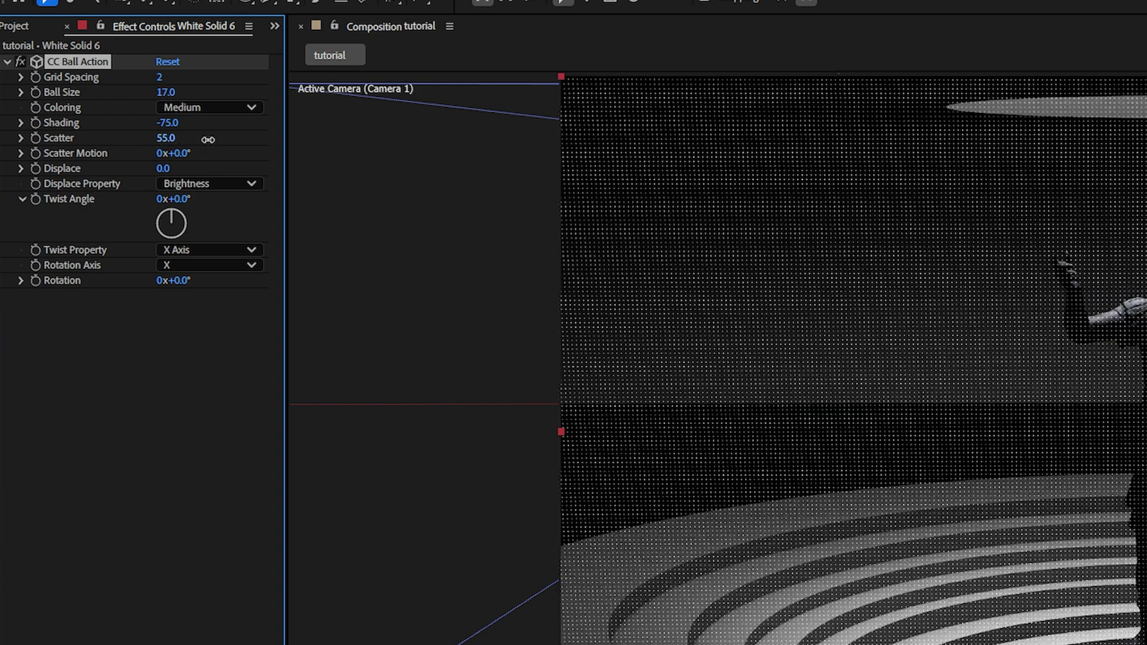
mouse_move(208, 139)
mouse_down()
mouse_move(259, 139)
mouse_move(209, 138)
mouse_up()
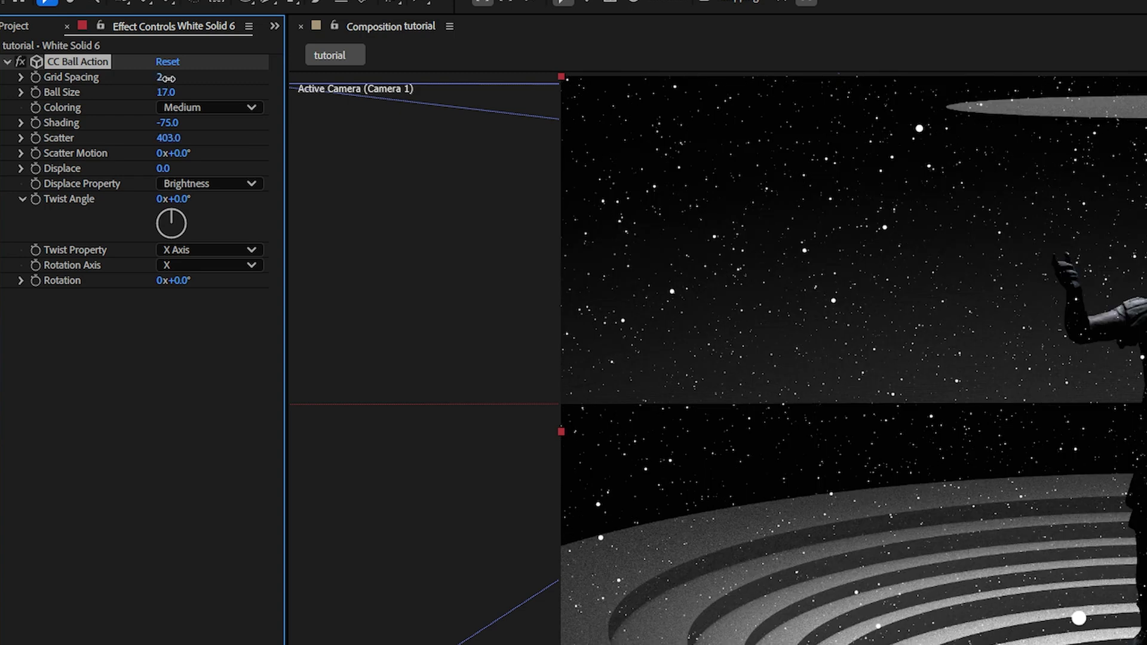
Set the CC Ball Action ball size to 12 on the white solid
mouse_move(168, 78)
mouse_down()
mouse_move(177, 79)
mouse_move(152, 89)
mouse_up()
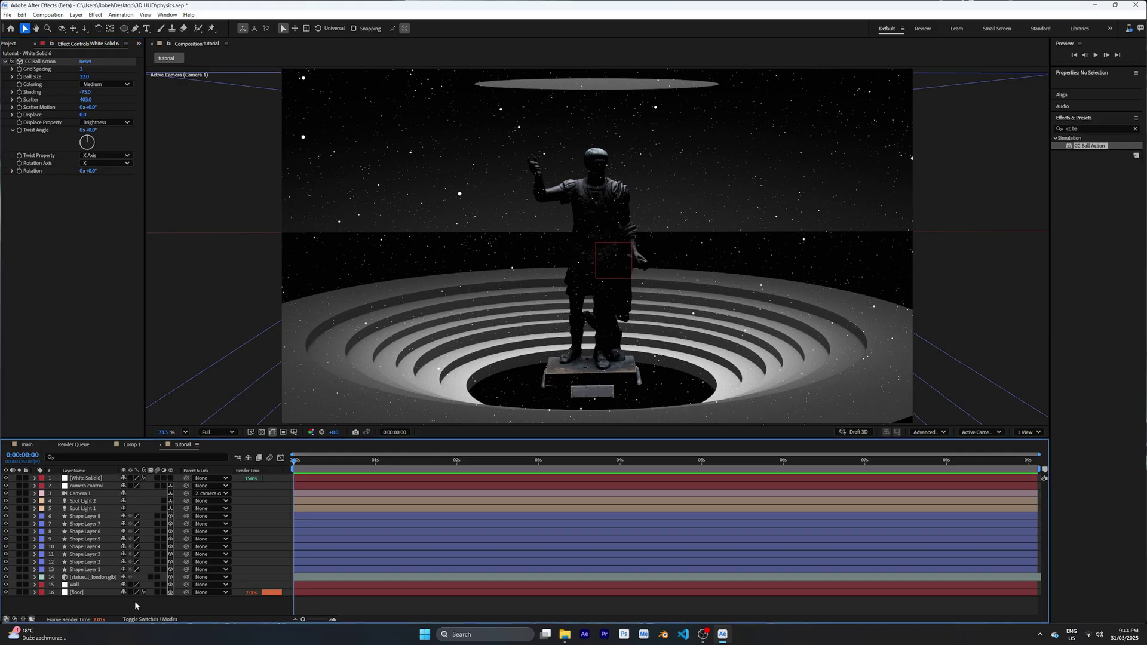
Create a new adjustment layer above all other layers in the tutorial composition
right_click(135, 602)
mouse_move(219, 493)
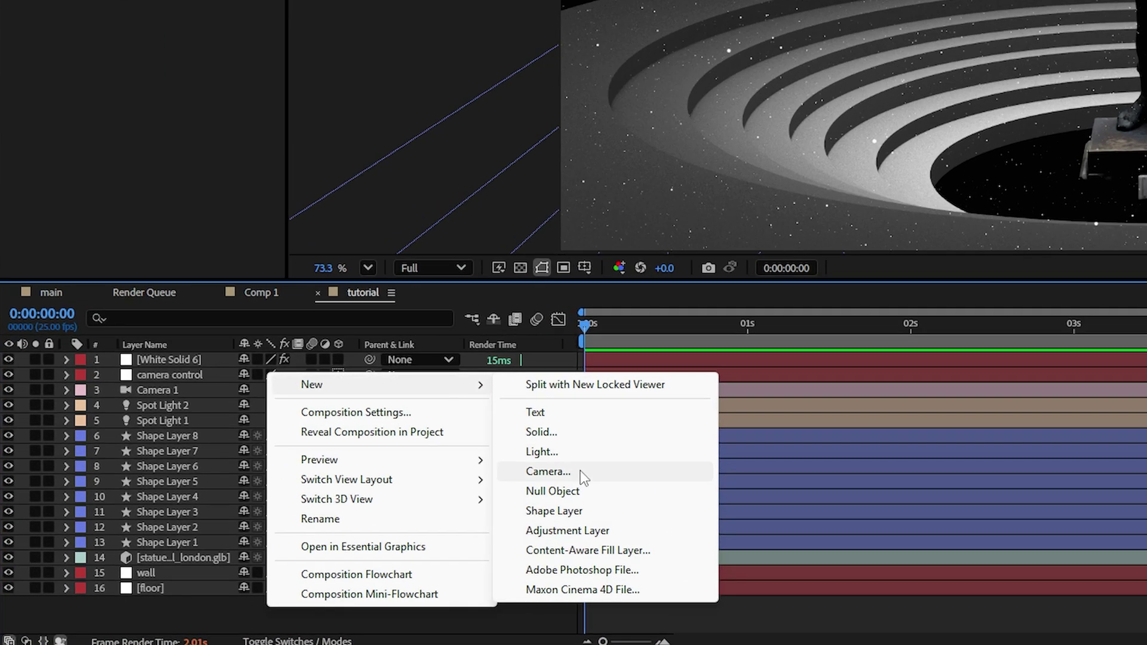
click(285, 563)
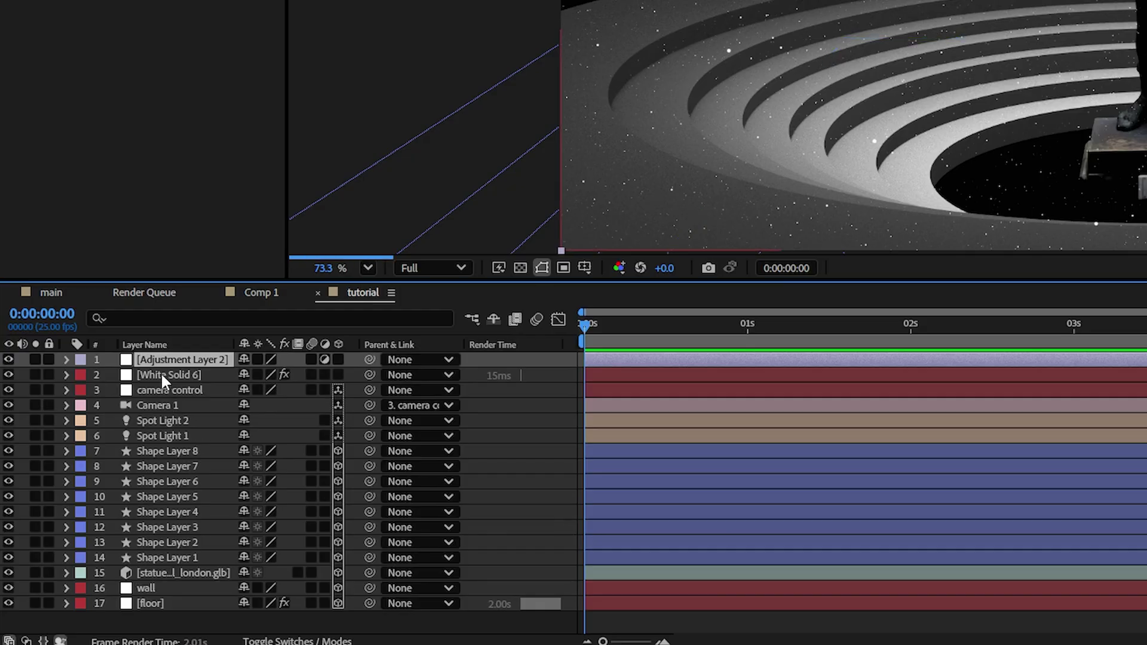
Search the effects for grain and noise, and apply the Noise effect to the adjustment layer
click(1141, 182)
text(grain)
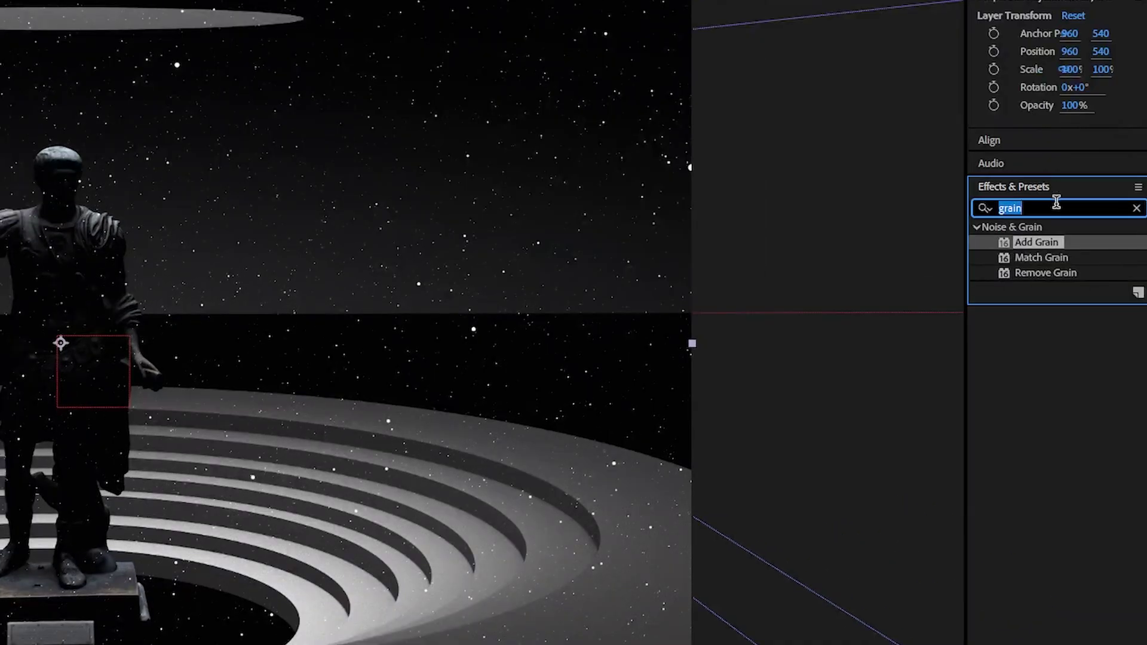
text(noic)
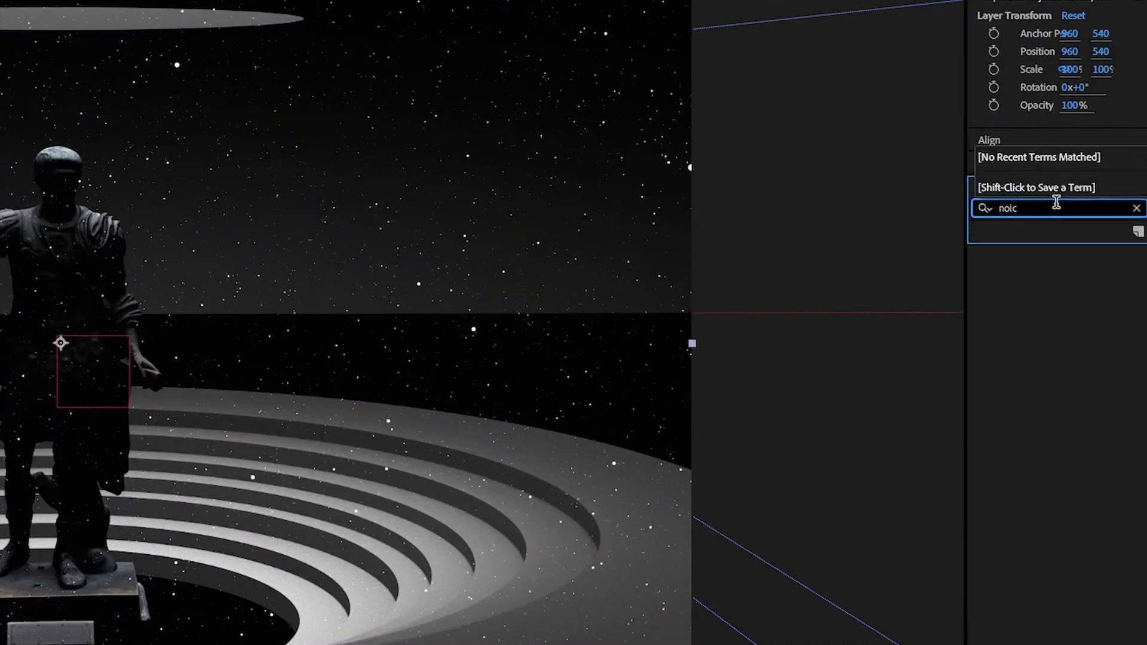
key(BackSpace)
key(BackSpace)
text(i)
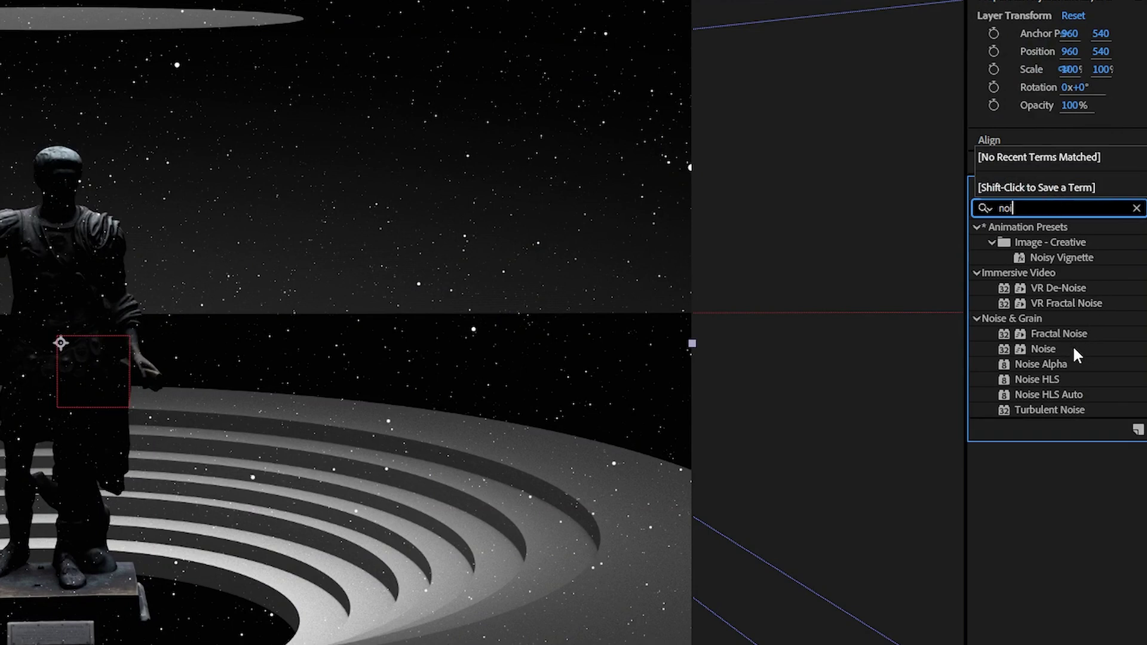
drag(1066, 349, 494, 354)
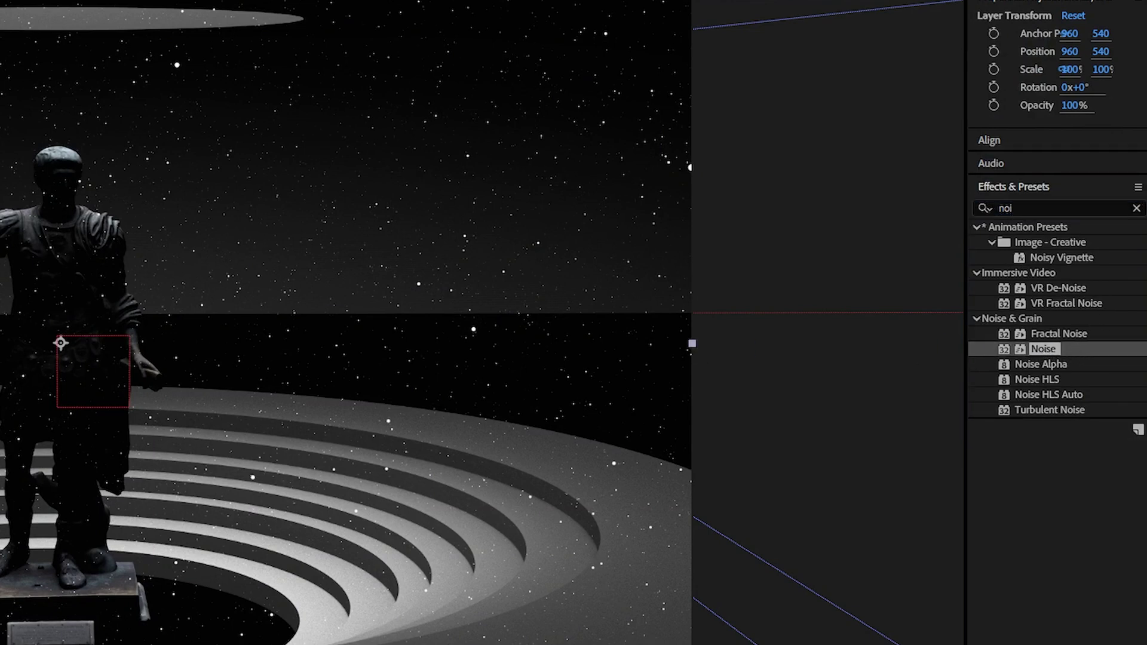
Find the Posterize and Glow effects and apply both to the adjustment layer
click(1079, 206)
click(1040, 208)
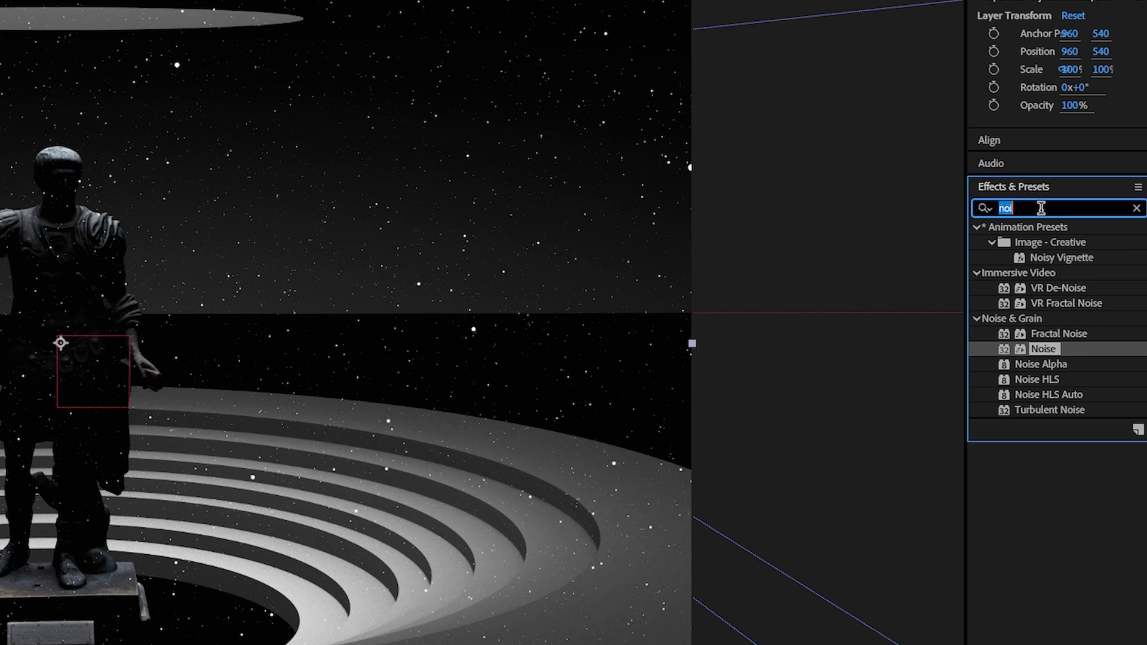
text(post)
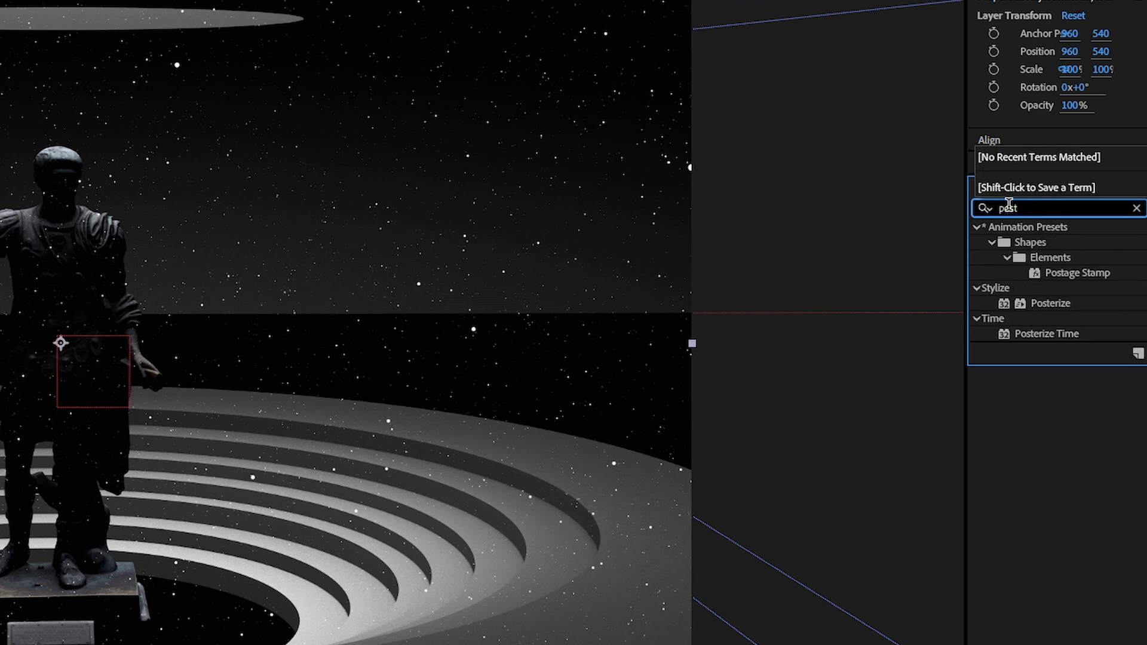
click(1050, 304)
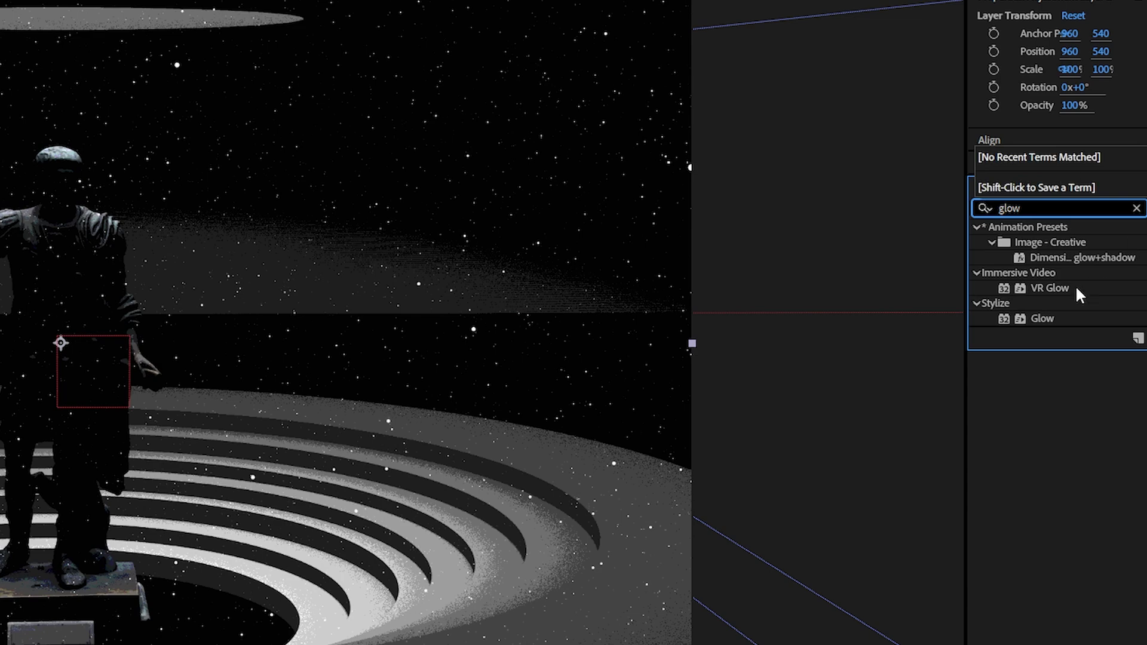
drag(1044, 318, 221, 328)
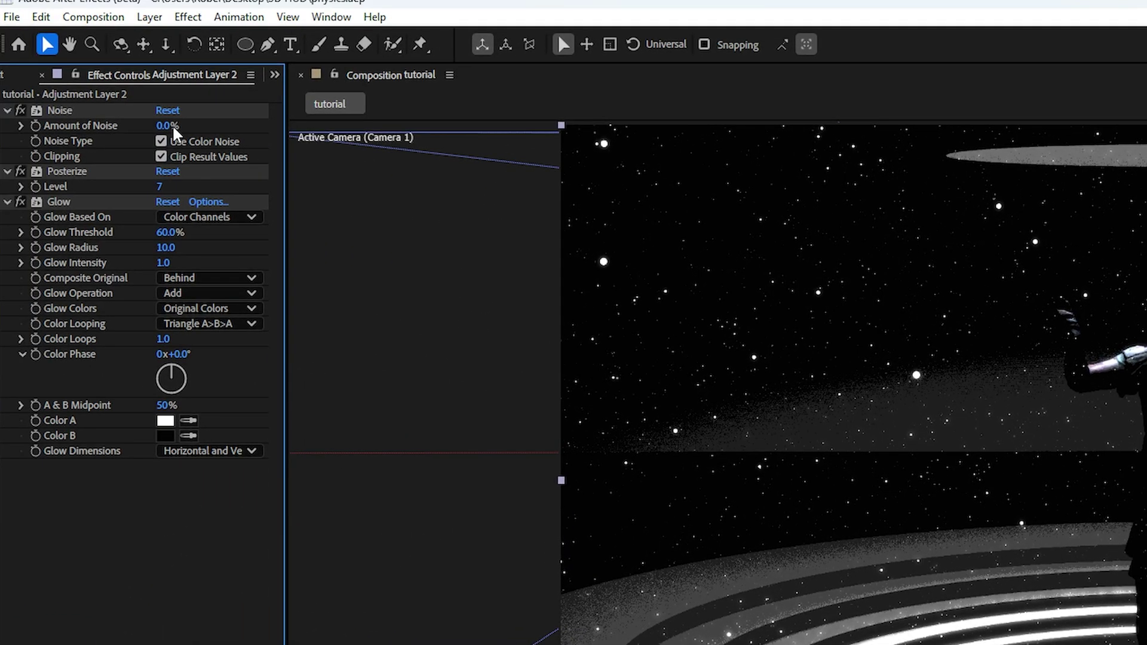
Set the noise amount to 1%, try Posterize level 2, set glow intensity to about 1.3, and raise the Posterize level
mouse_move(164, 125)
mouse_down()
mouse_move(198, 128)
mouse_move(168, 125)
mouse_up()
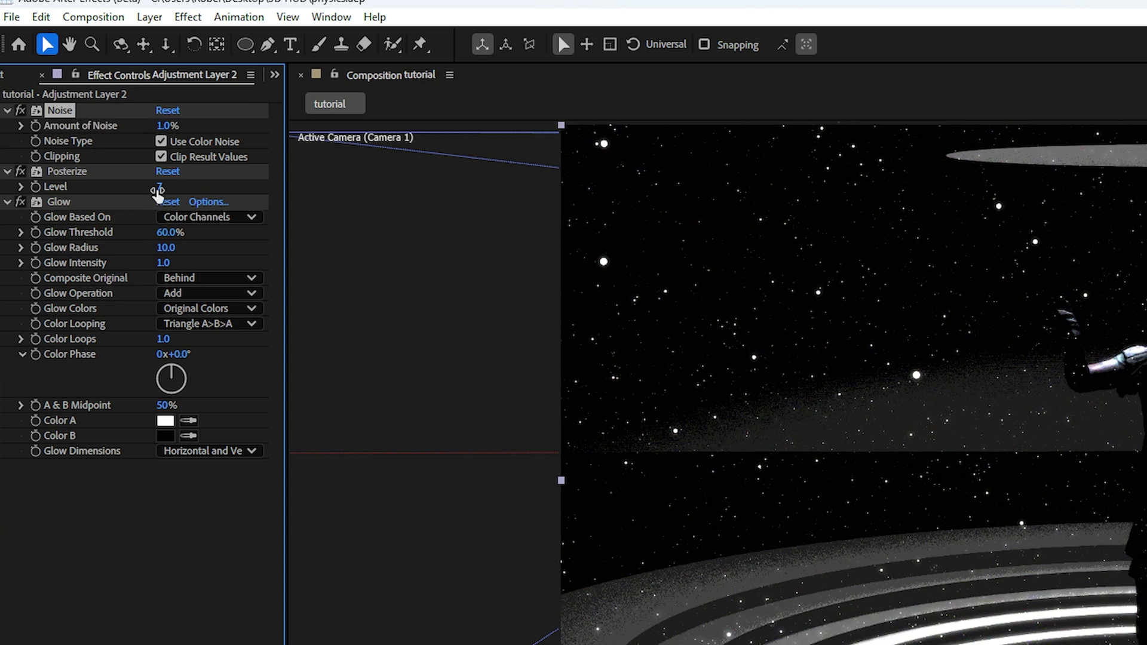
click(159, 187)
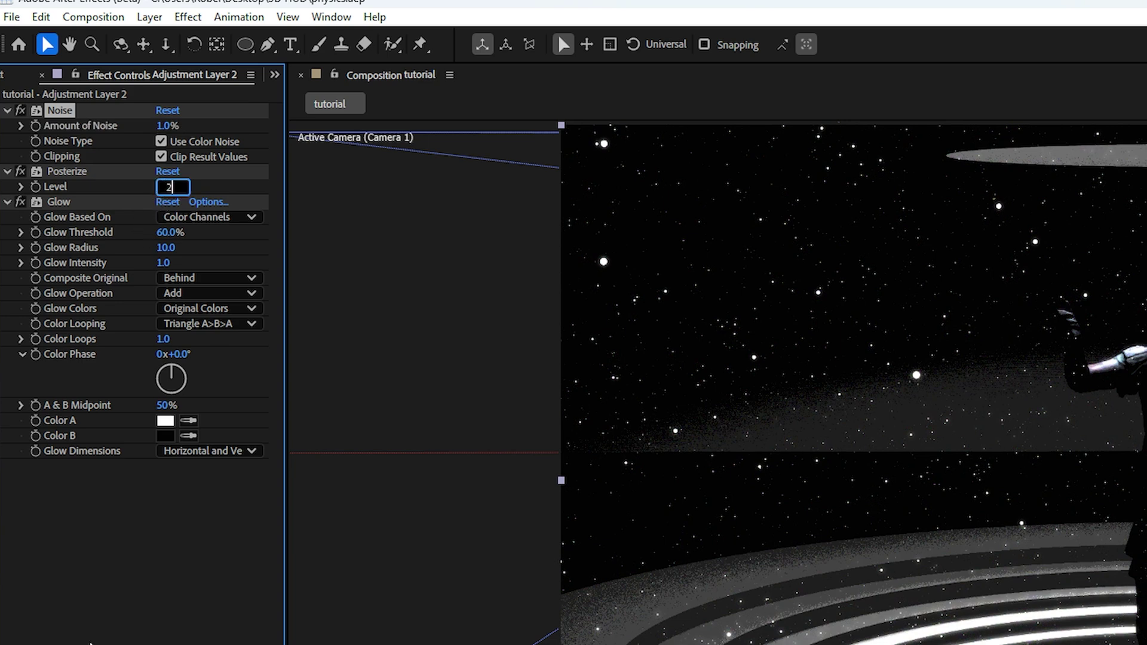
click(90, 643)
drag(165, 263, 178, 262)
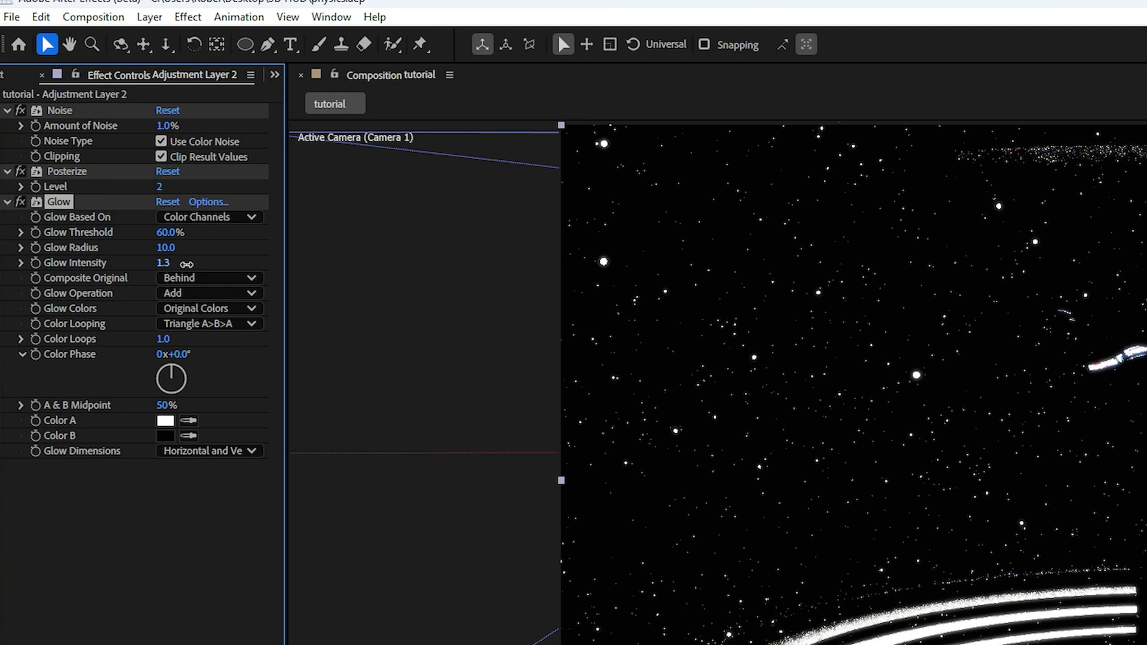
drag(162, 186, 190, 190)
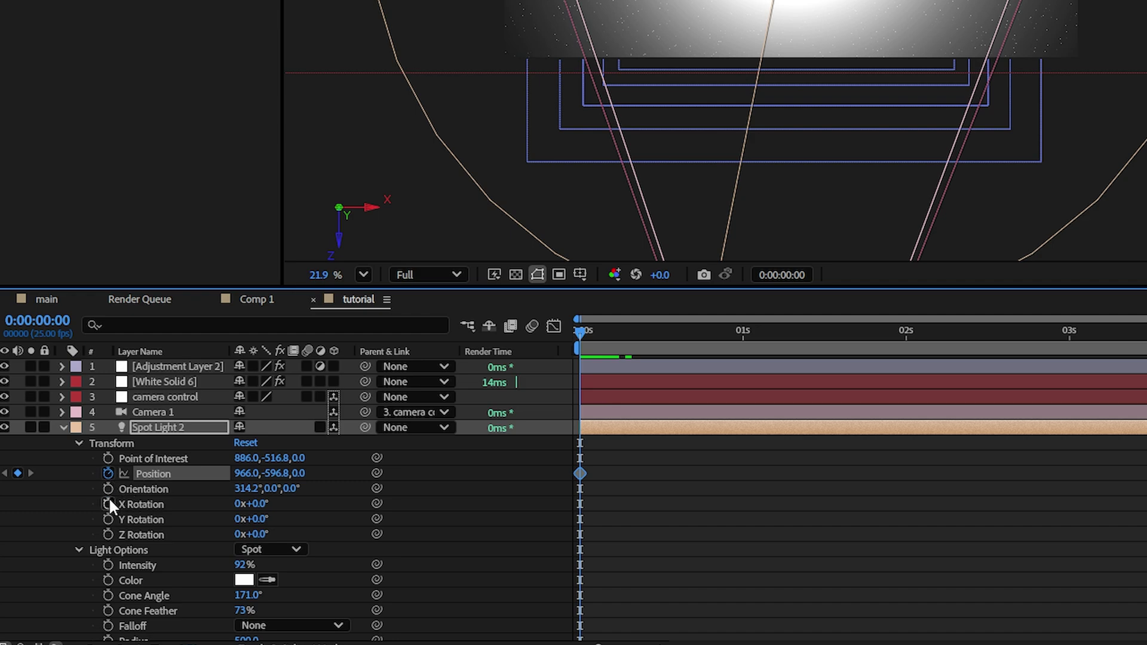
Enable keyframing for Spot Light 2's X, Y and Z rotation at the start of the timeline
click(107, 502)
click(108, 519)
click(107, 534)
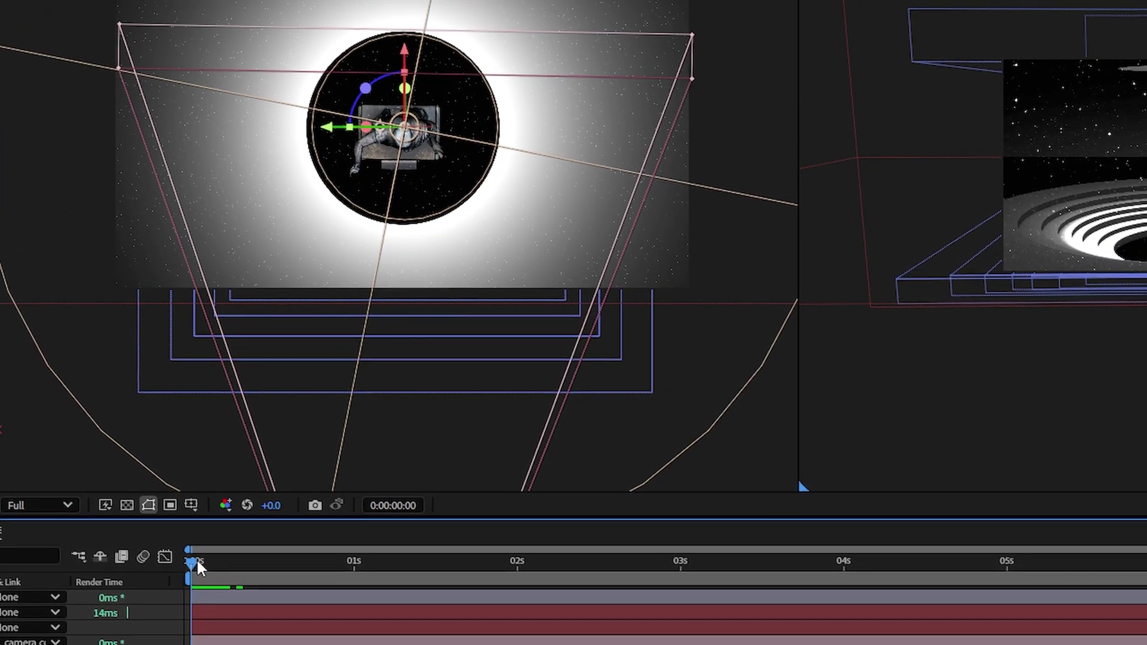
Add an orientation keyframe at 2 seconds by rotating Spot Light 2
drag(197, 560, 517, 567)
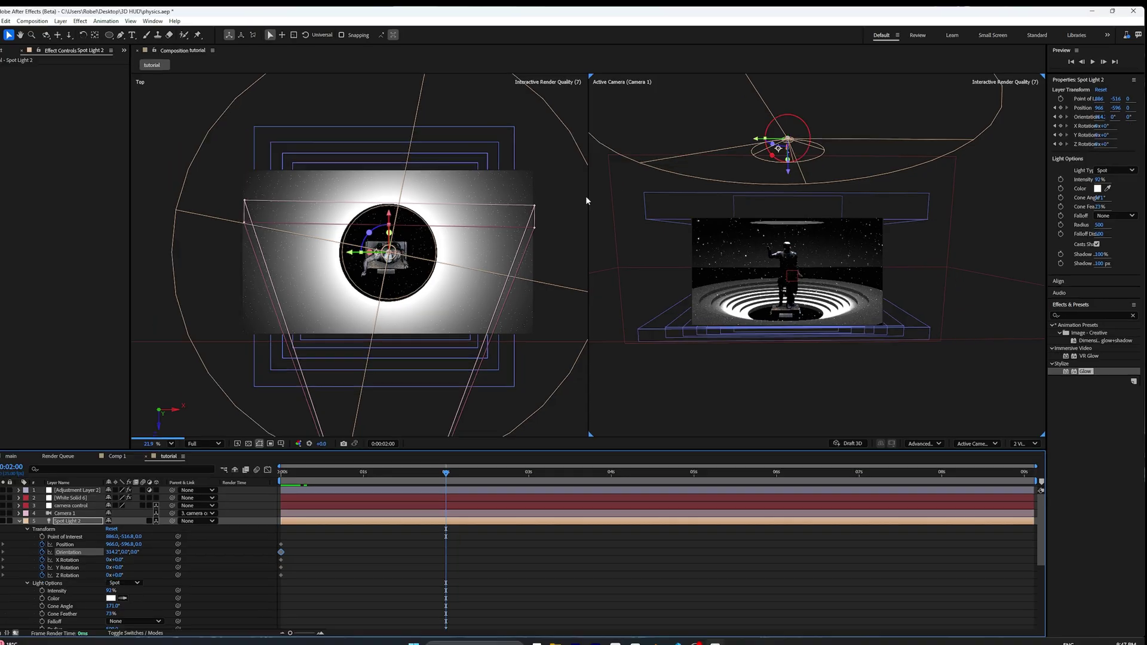
drag(185, 219, 187, 225)
drag(401, 227, 401, 213)
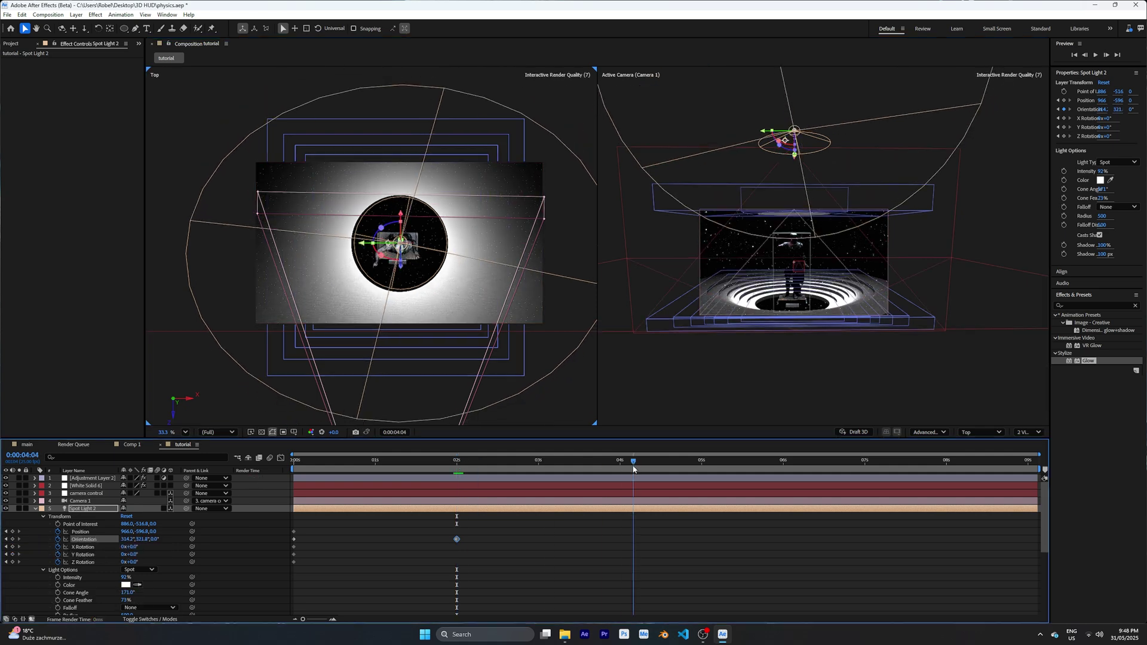
Lower Spot Light 2 at about 4 seconds to keyframe its position, select its starting keyframes and scrub through the timeline
drag(794, 149, 794, 196)
drag(382, 526, 289, 576)
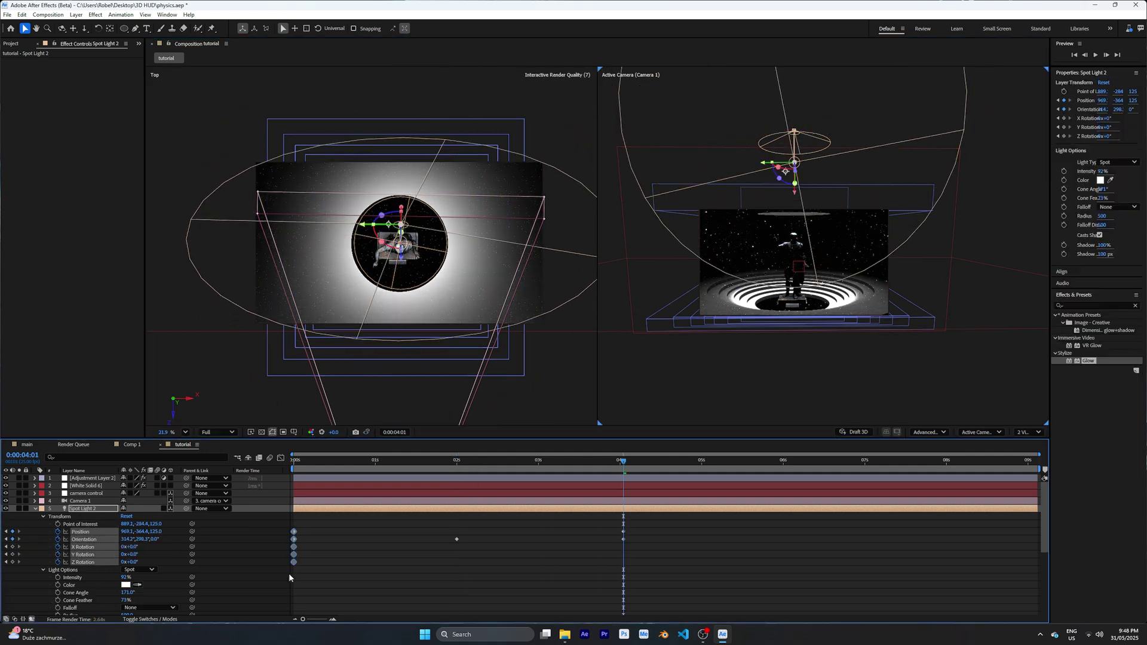
drag(854, 461, 780, 472)
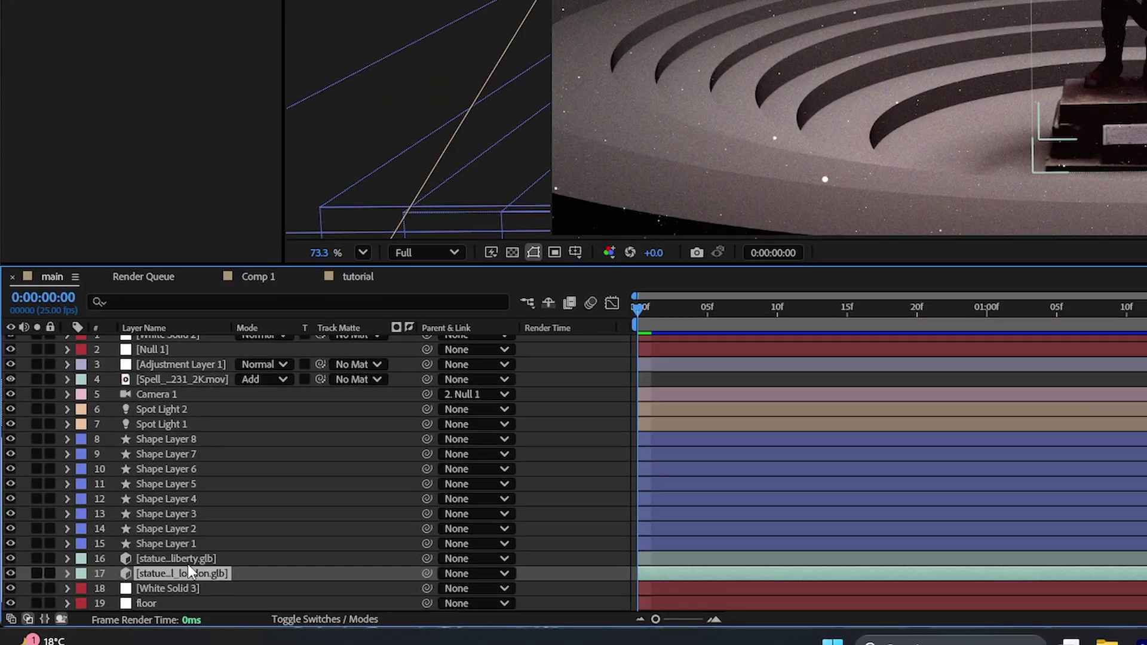
Reveal the opacity keyframes of the statue of liberty and London statue layers in the main composition
click(188, 556)
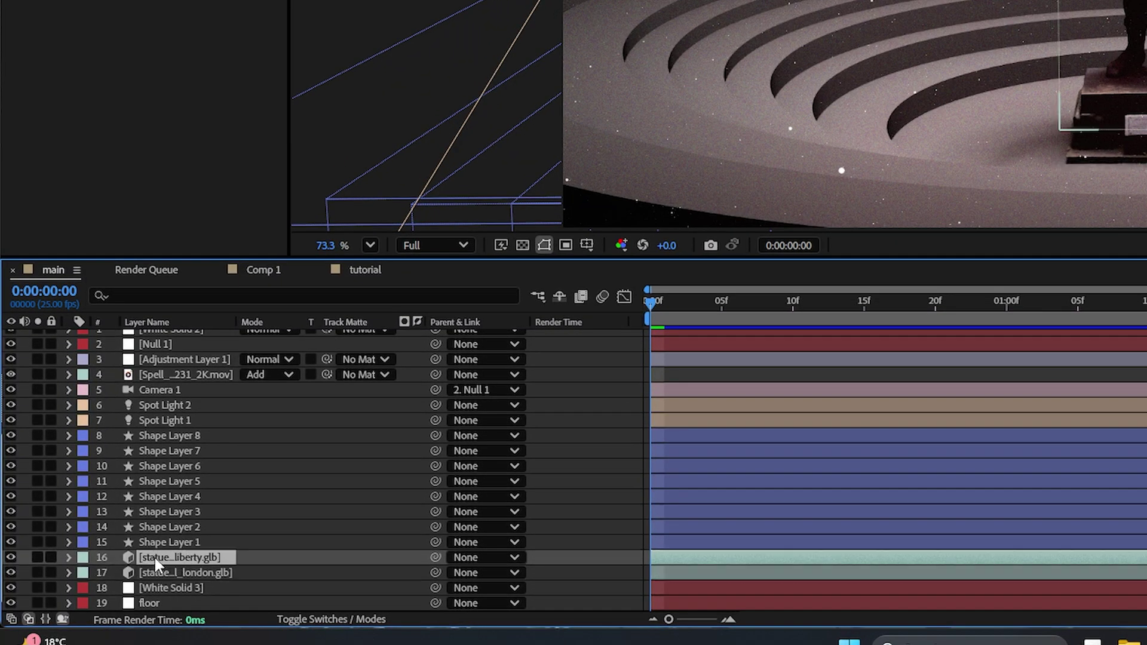
key(u)
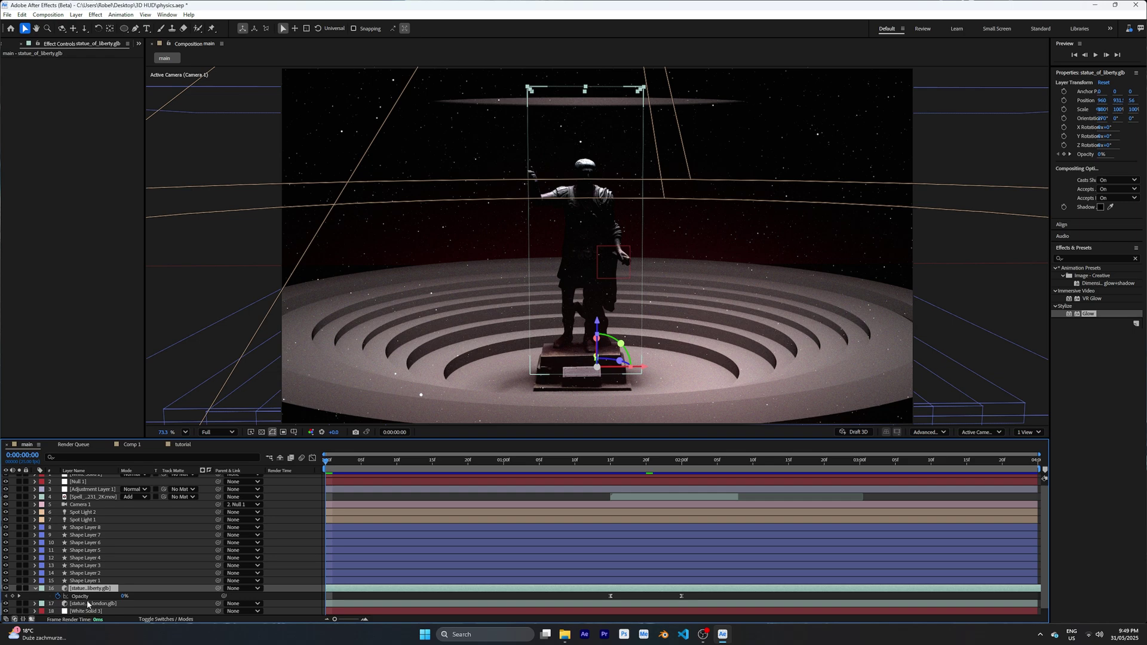
click(175, 573)
key(u)
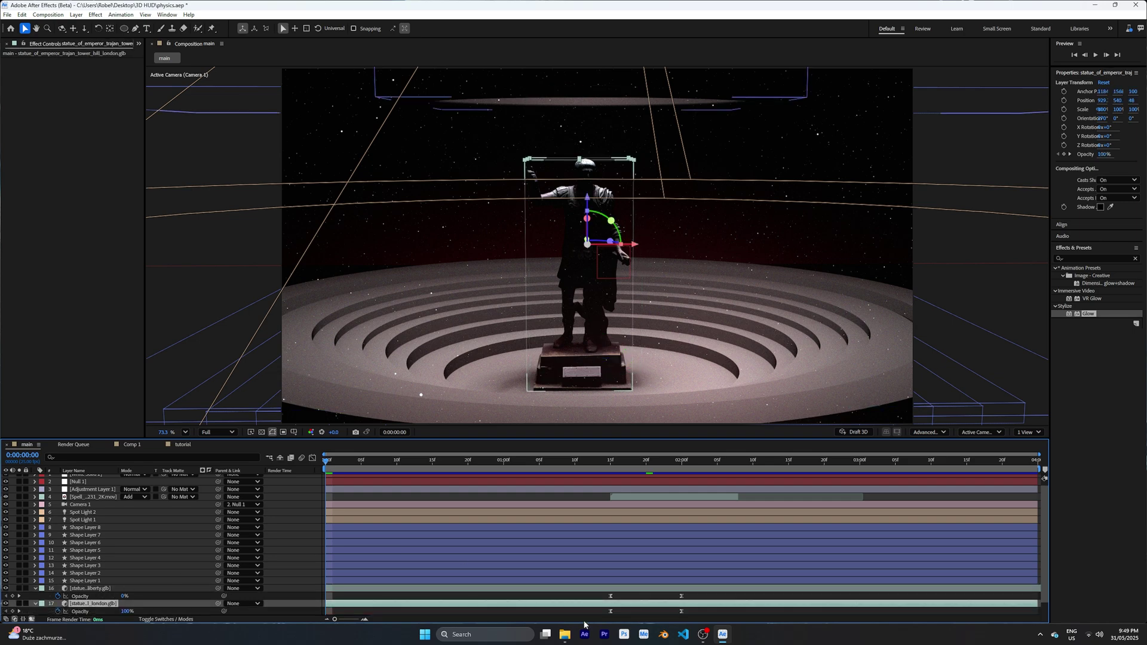
scroll(621, 599, down, 2)
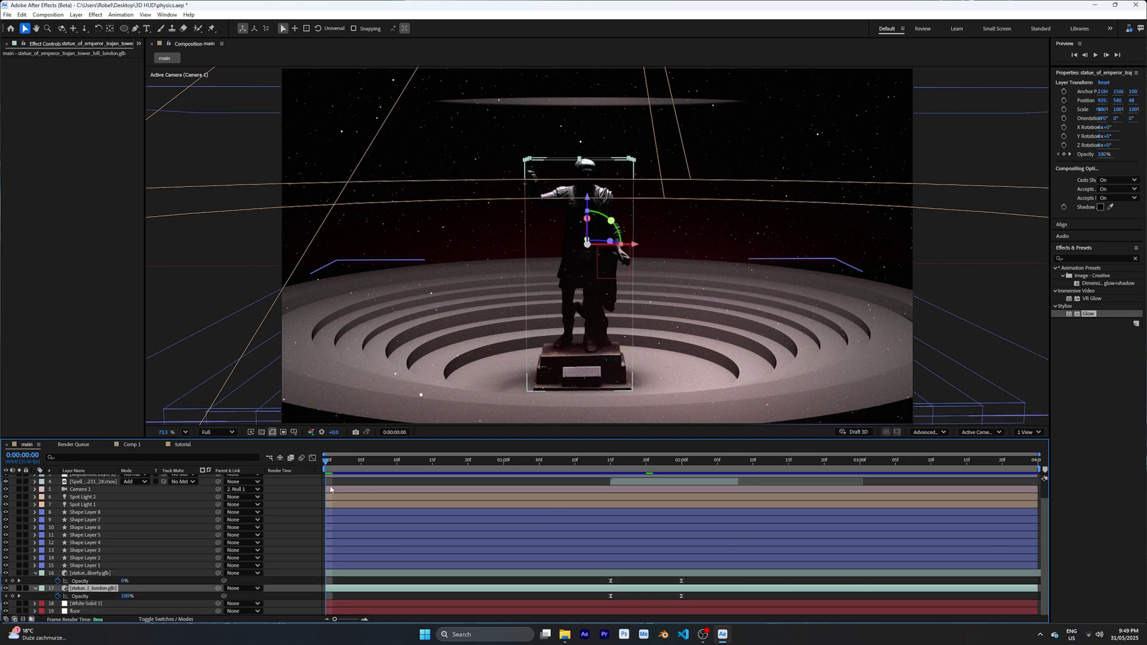
Examine the statues' opacity crossfade at 1:15 and at the following keyframe, 2:00
drag(326, 461, 519, 480)
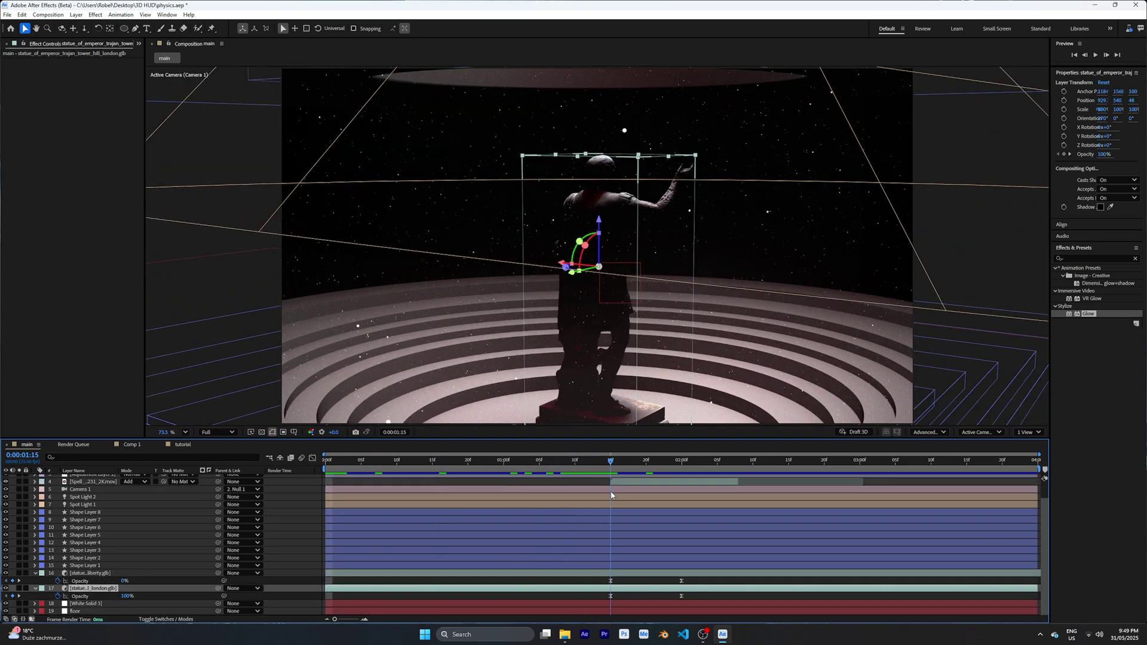
click(90, 581)
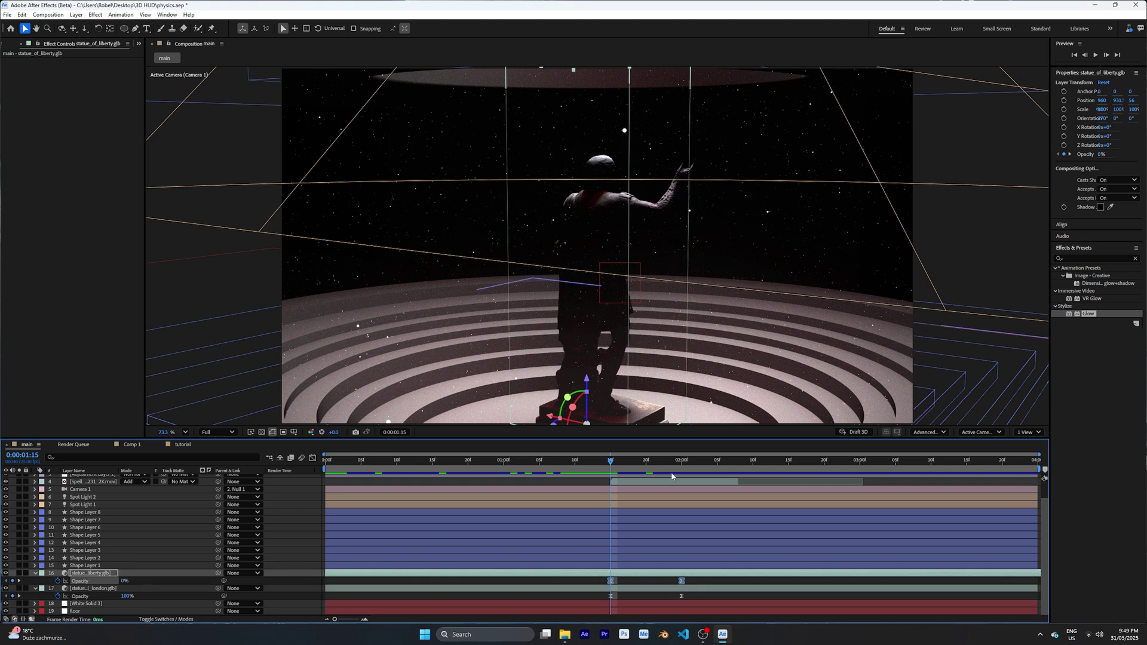
key(k)
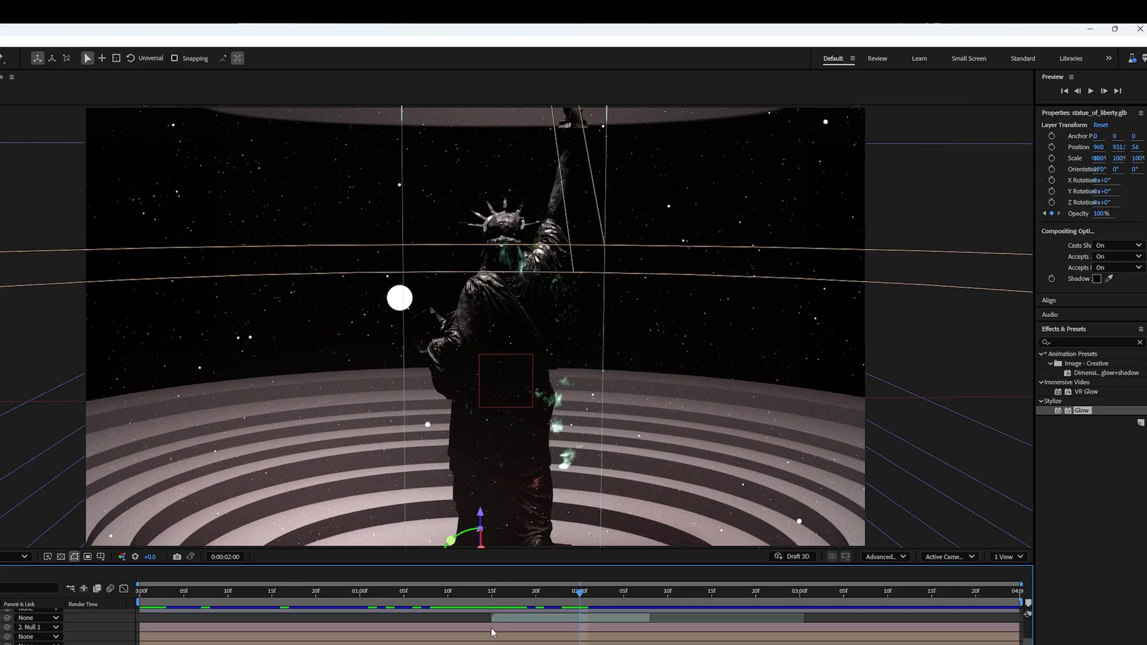
Hide the Spell_Hit_Side_2_1231_2K.mov layer and move the current time back to 1:15
click(615, 481)
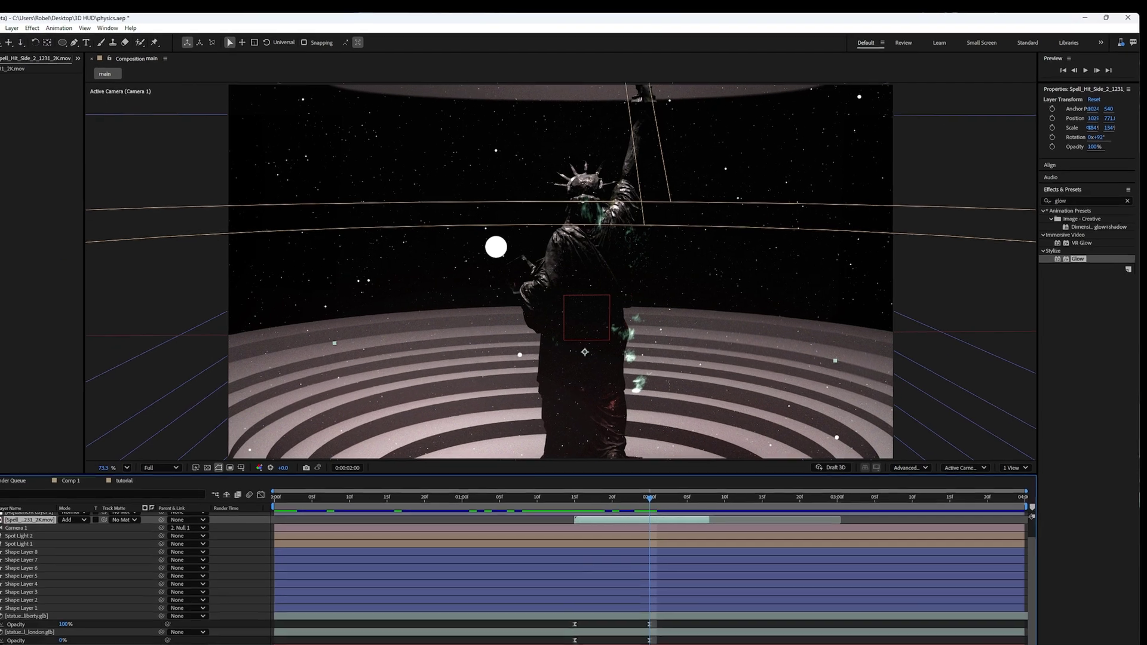
click(5, 482)
drag(677, 464, 615, 460)
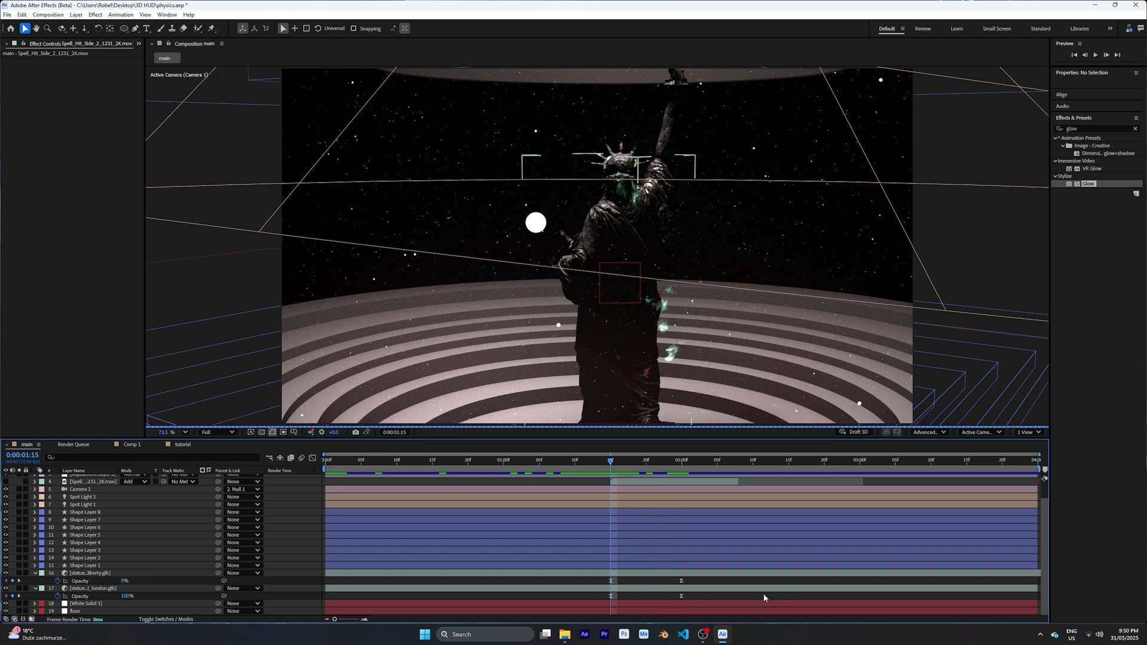
Select both statues' opacity keyframes, view the Keyframe Assistant's easing options without applying one, and scrub through the crossfade
drag(705, 575, 593, 611)
right_click(608, 593)
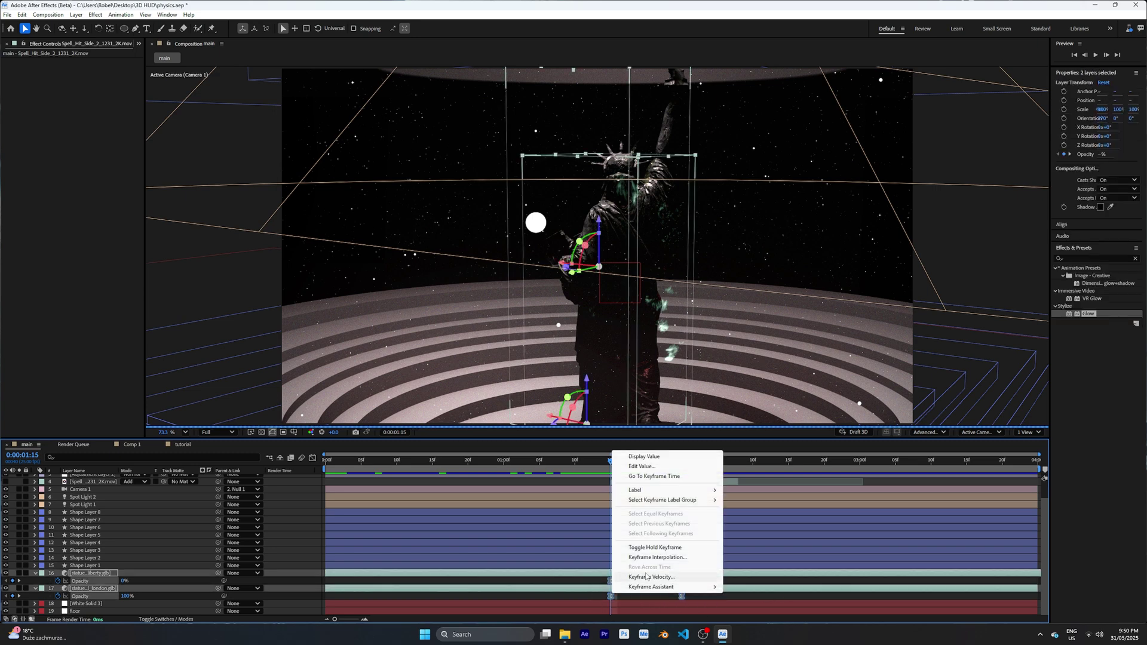
mouse_move(654, 587)
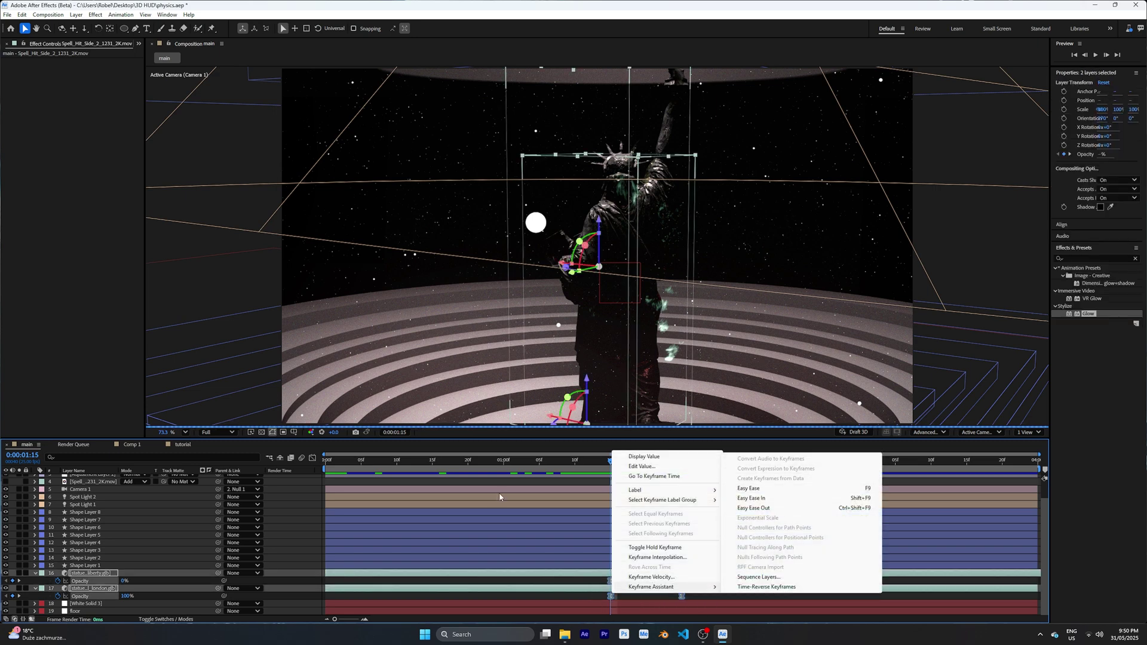
click(511, 519)
drag(626, 461, 662, 464)
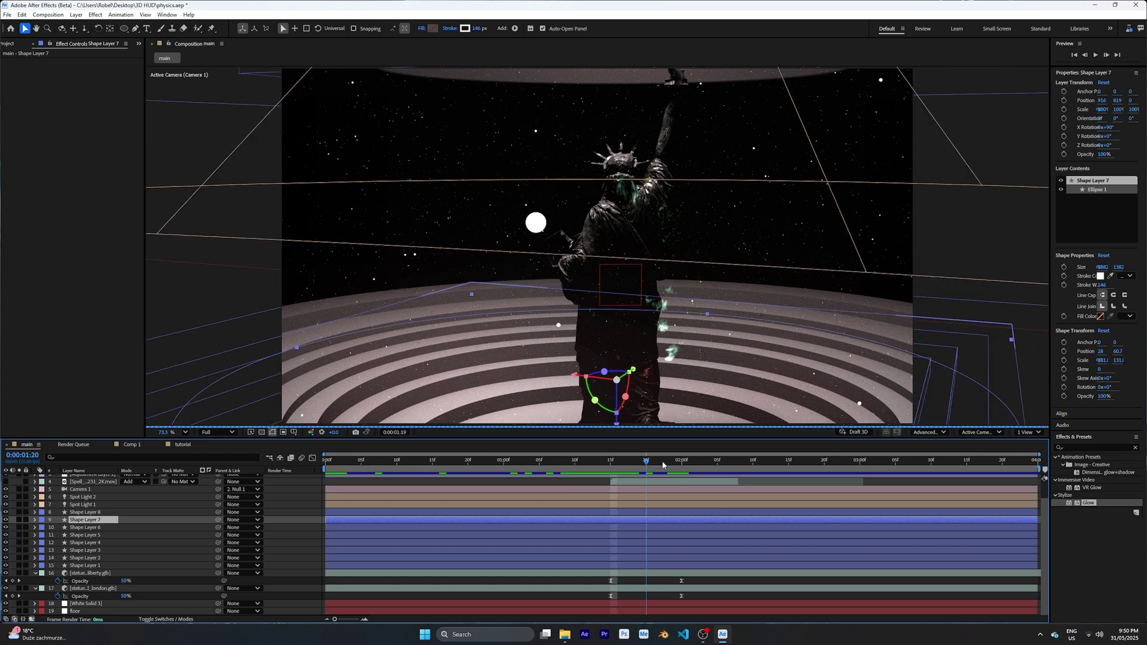